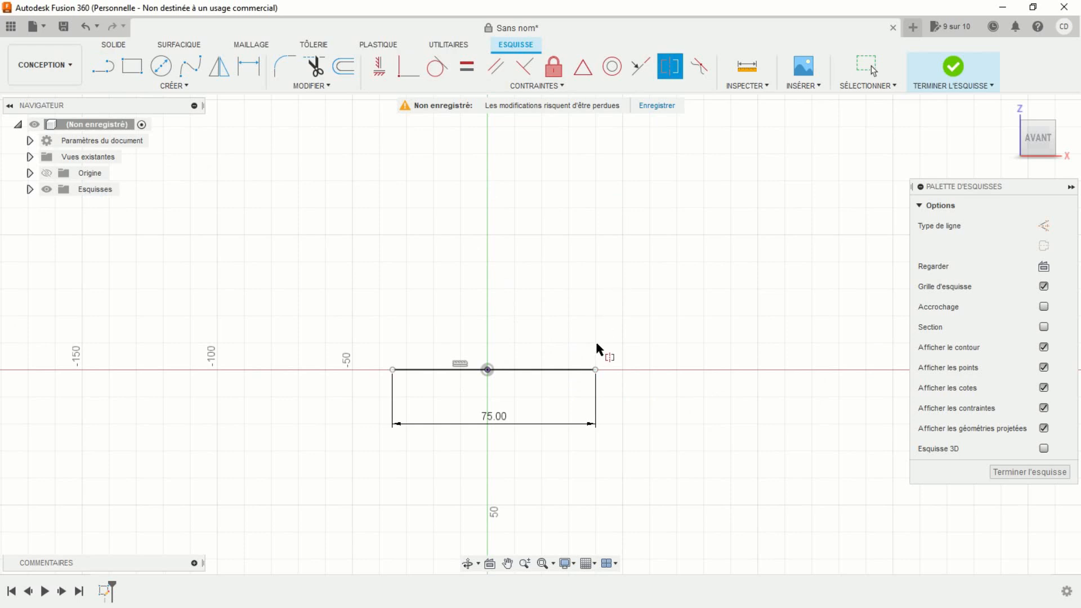
Step: Make the base line's two endpoints symmetric about the vertical origin axis, with the origin geometry shown
left_click(595, 371)
left_click(392, 370)
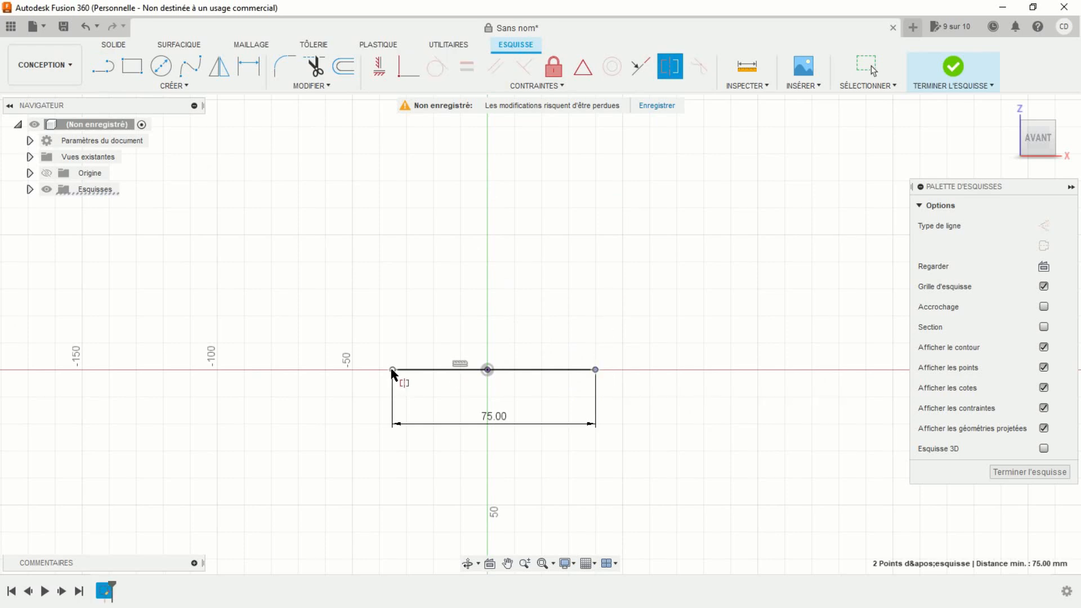
left_click(47, 173)
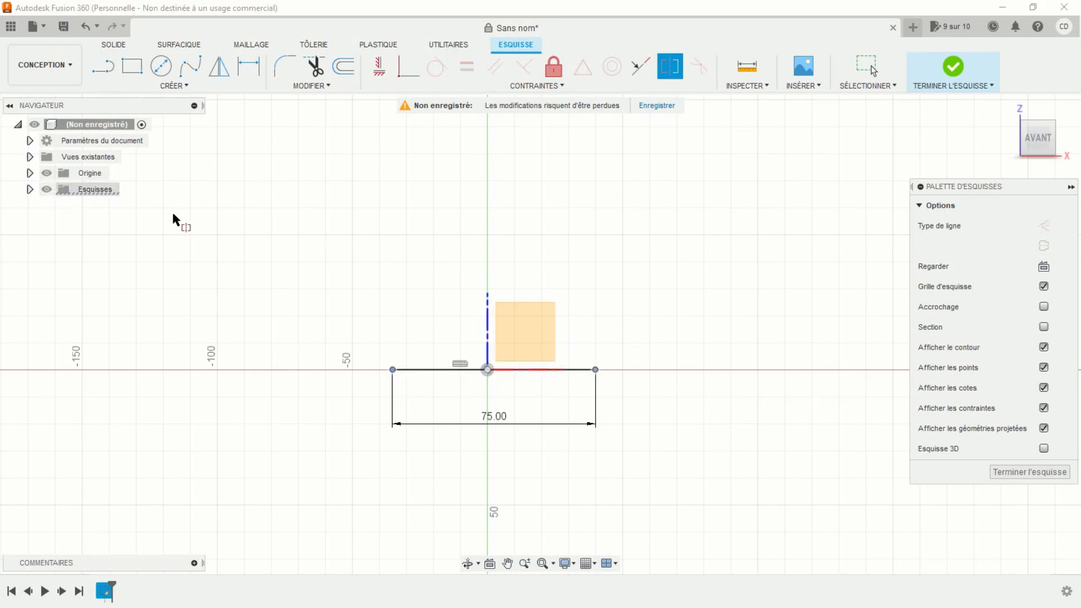
left_click(487, 326)
Step: Draw a three-point arc with both ends on the base line, rising about 7 mm above it at the vertical axis
scroll(468, 358, "up", 3)
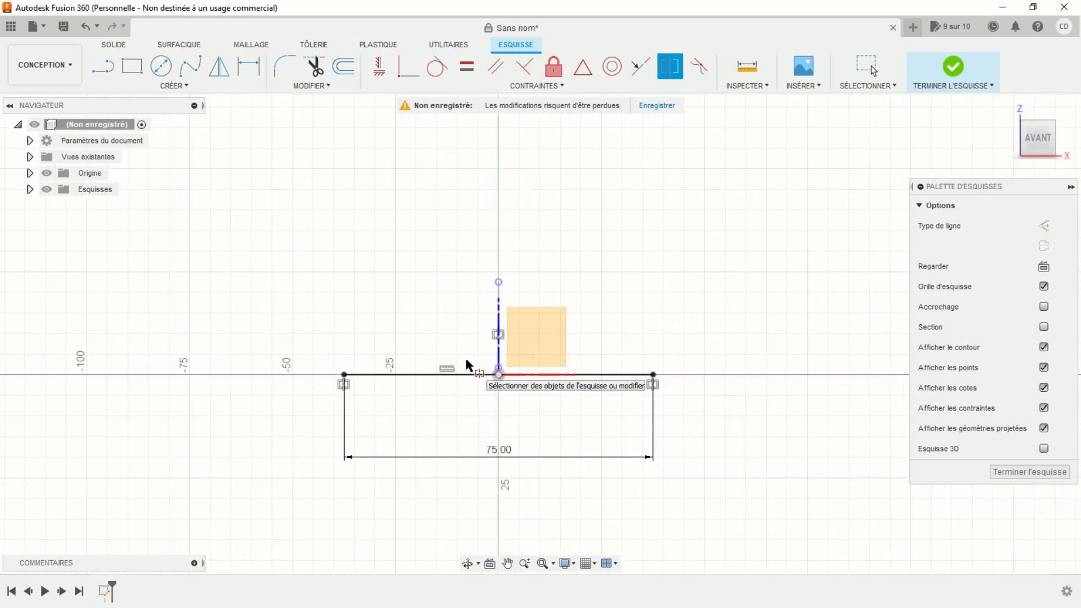
middle_click_drag(472, 348, 432, 303)
scroll(432, 302, "up", 2)
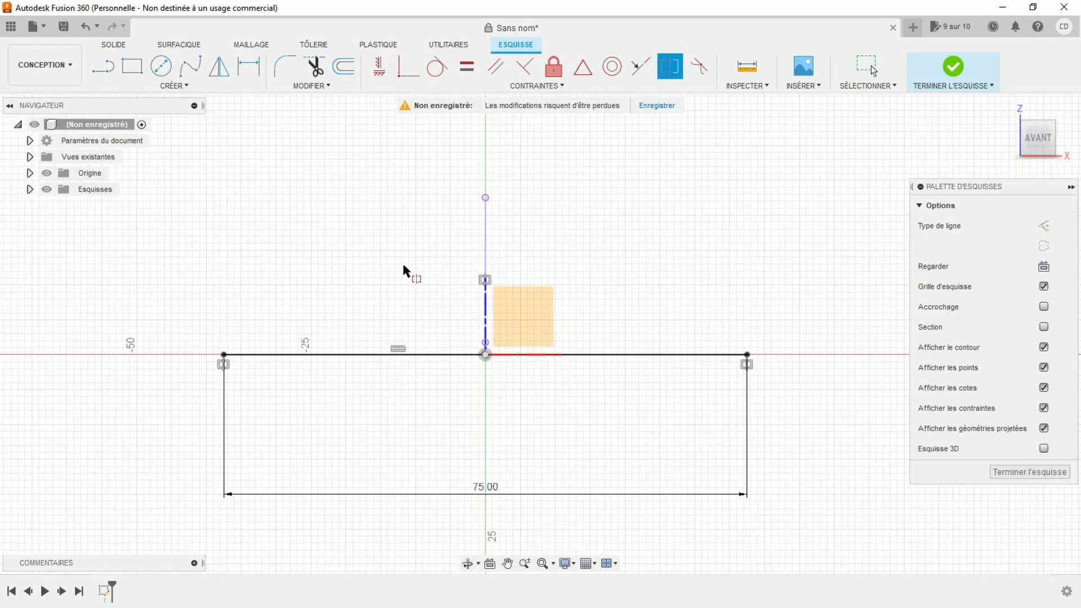
left_click(174, 85)
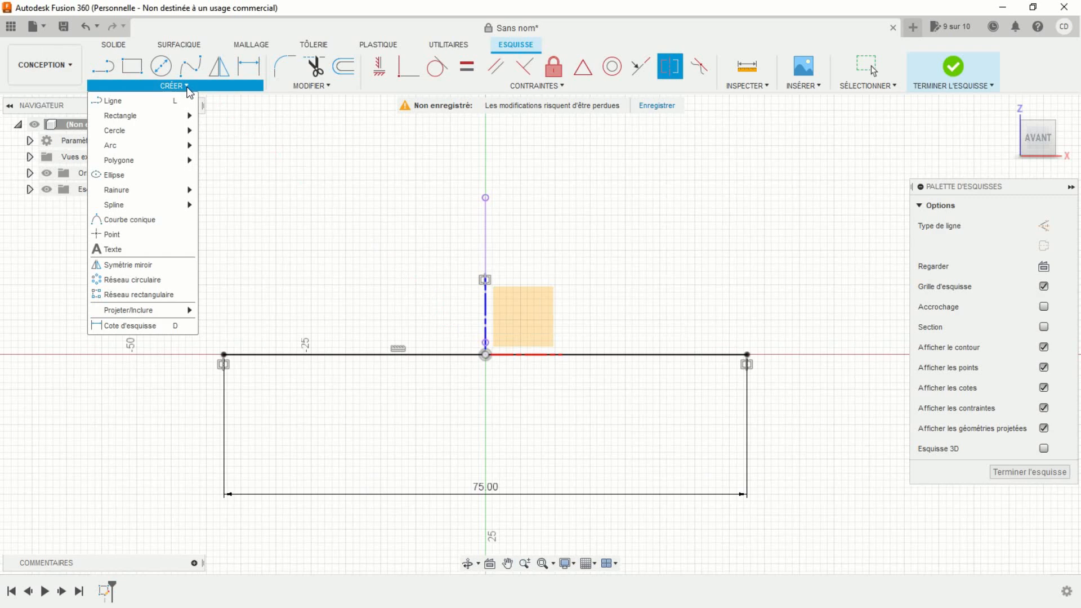
mouse_move(144, 147)
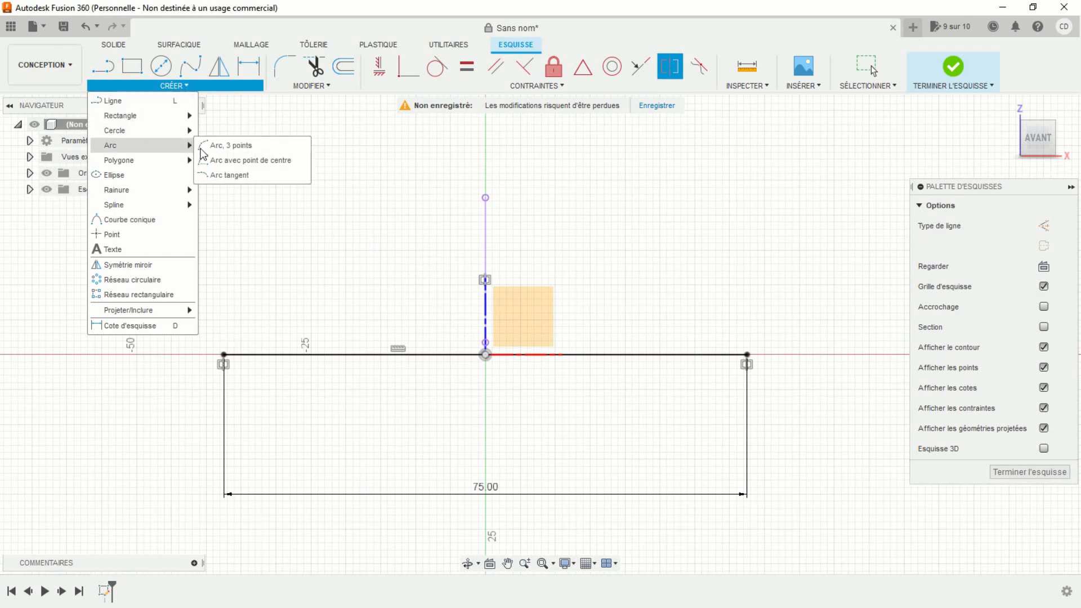
left_click(248, 145)
left_click(322, 355)
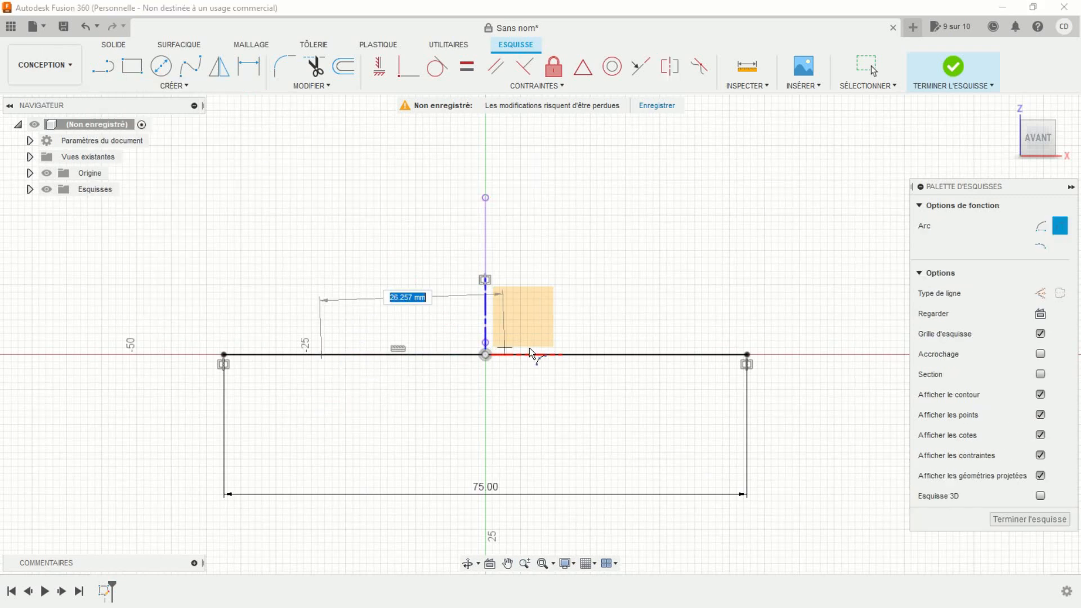
left_click(633, 355)
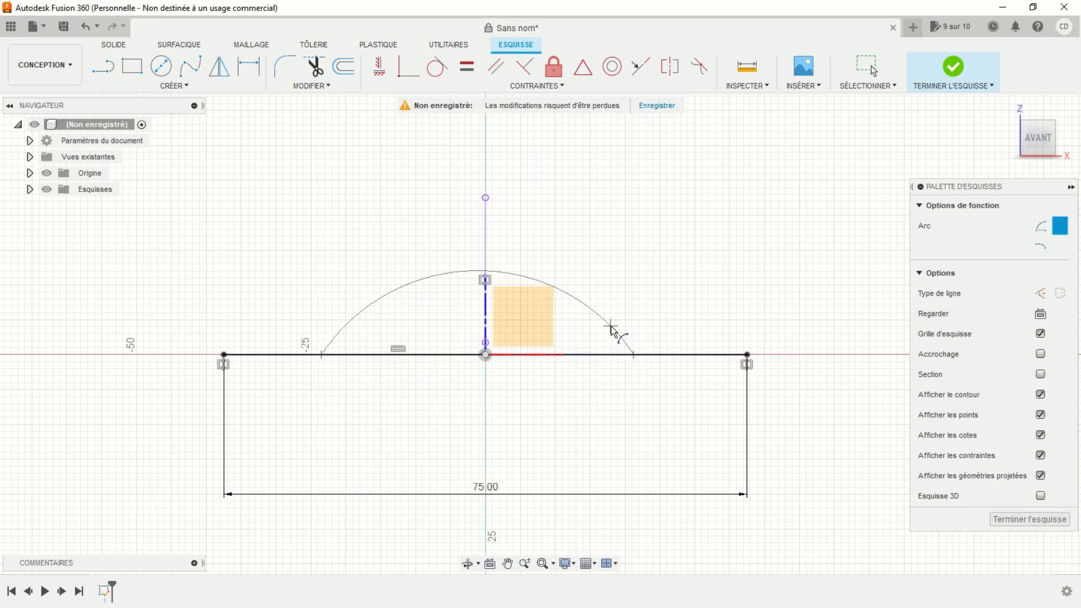
left_click(487, 307)
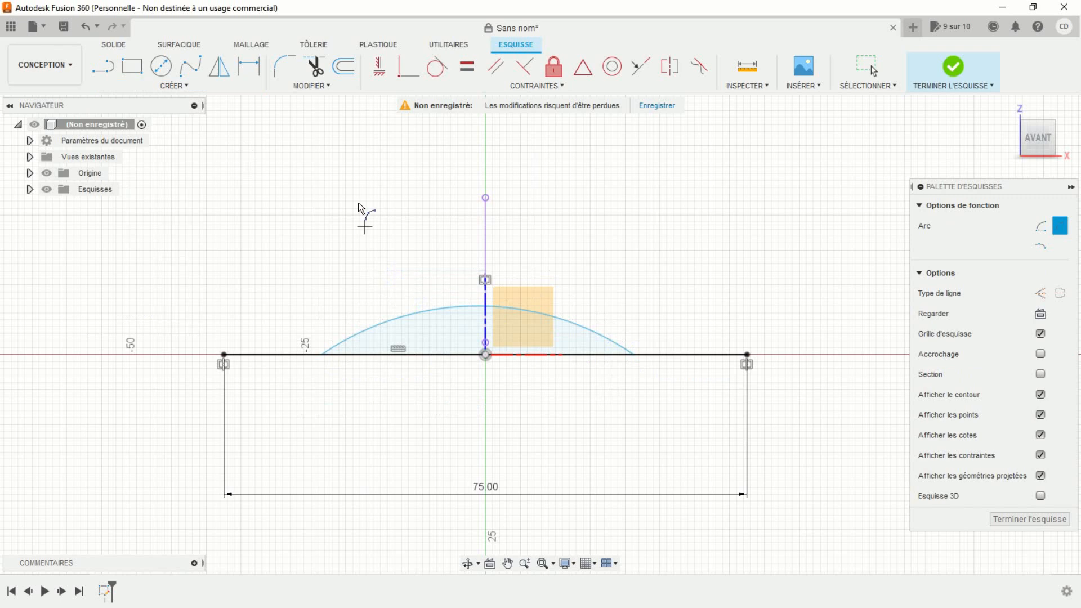
Step: Place a sketch point on the arc and make it coincident with the vertical axis
left_click(175, 86)
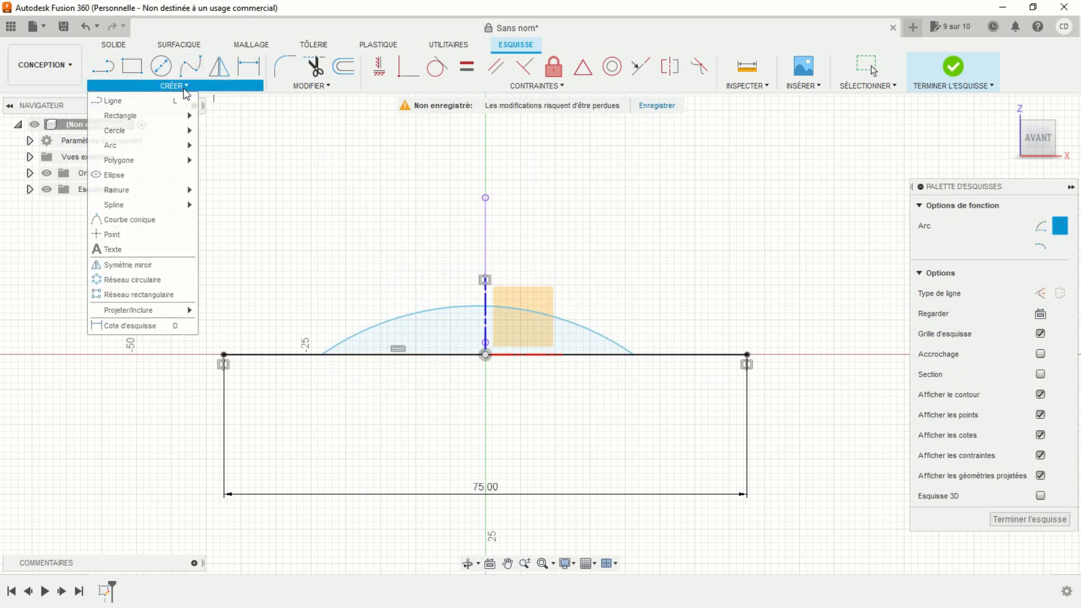
left_click(122, 234)
left_click(448, 307)
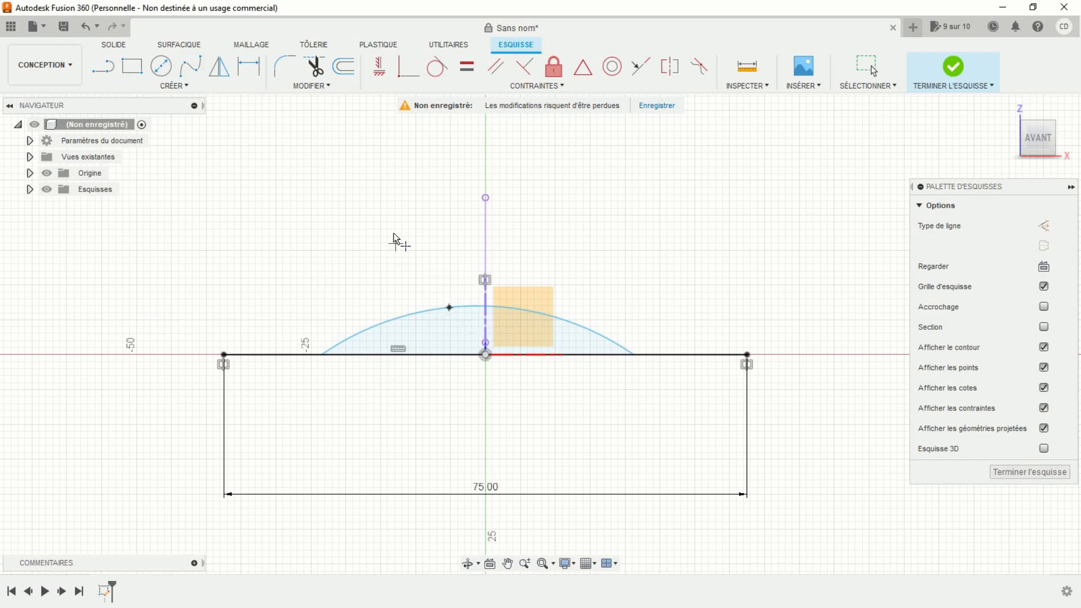
left_click(410, 70)
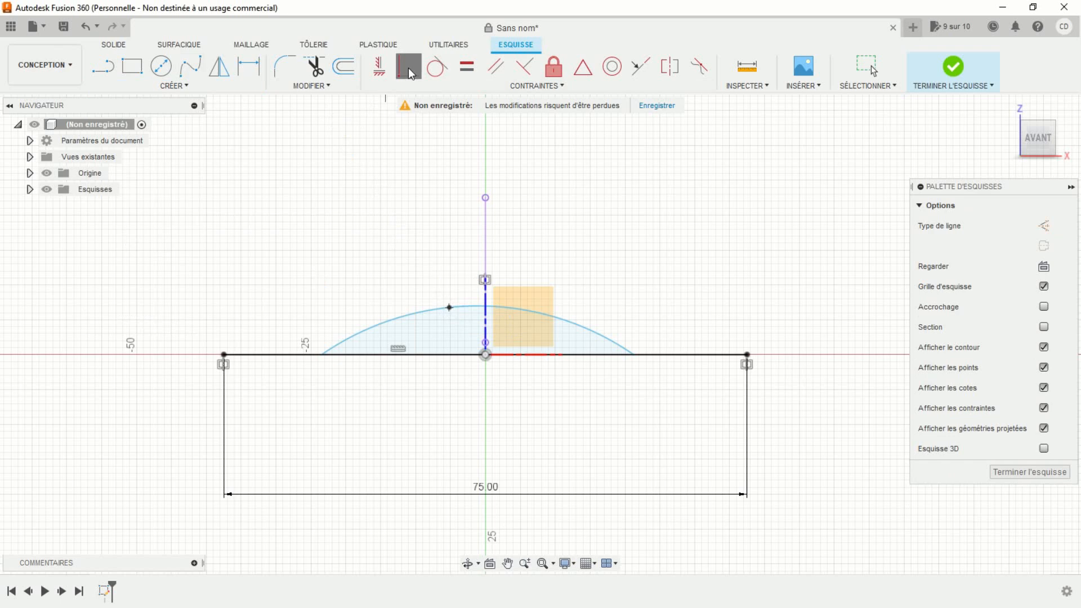
left_click(486, 298)
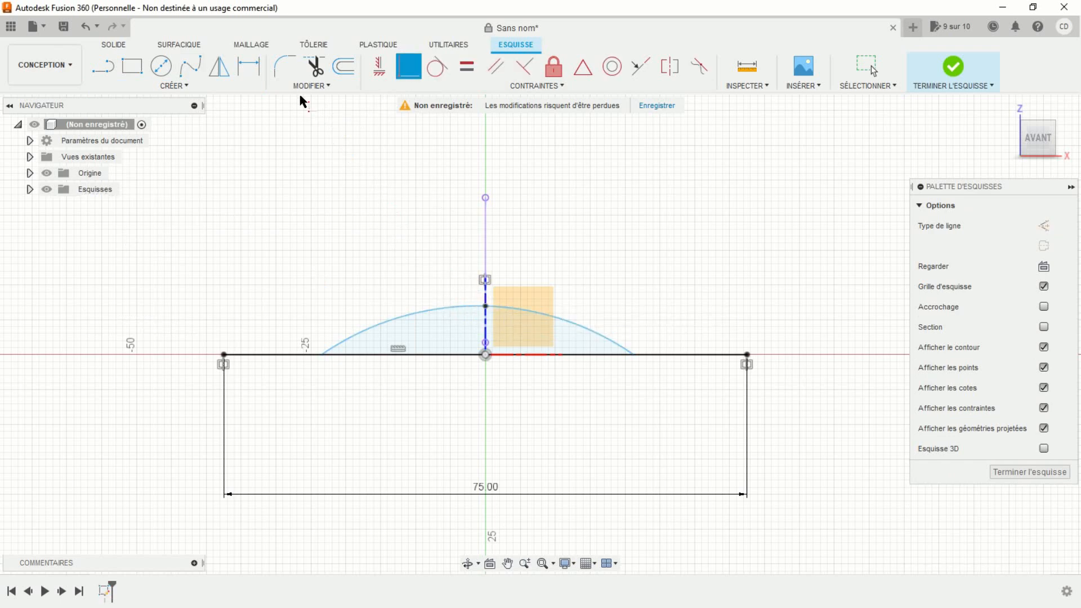
Step: Dimension the arc's point to 4 mm above the base line
left_click(249, 67)
left_click(485, 307)
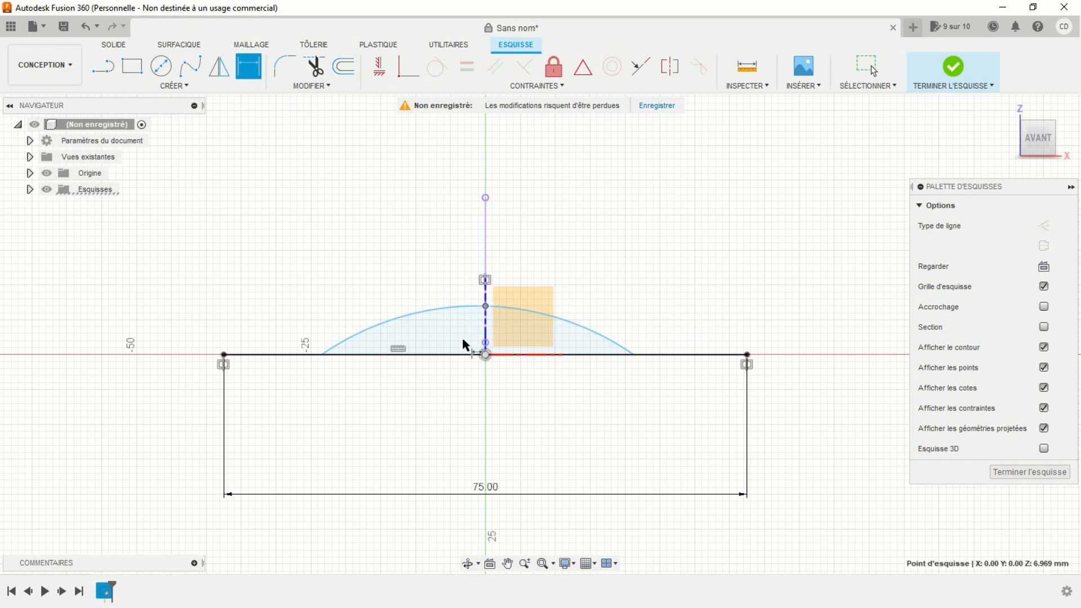
left_click(458, 356)
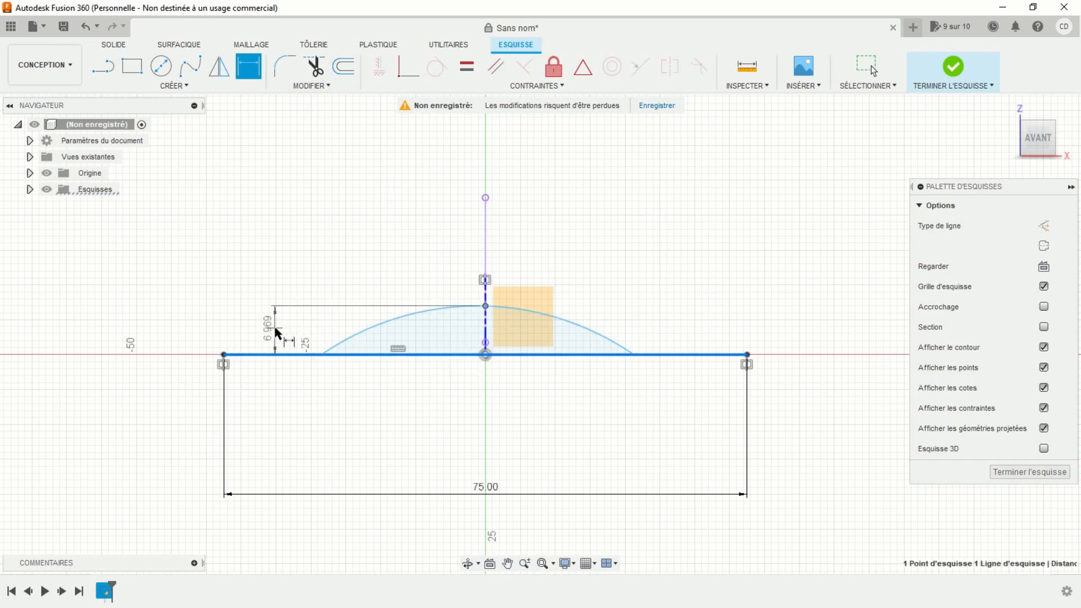
left_click(275, 329)
type("4")
key("Return")
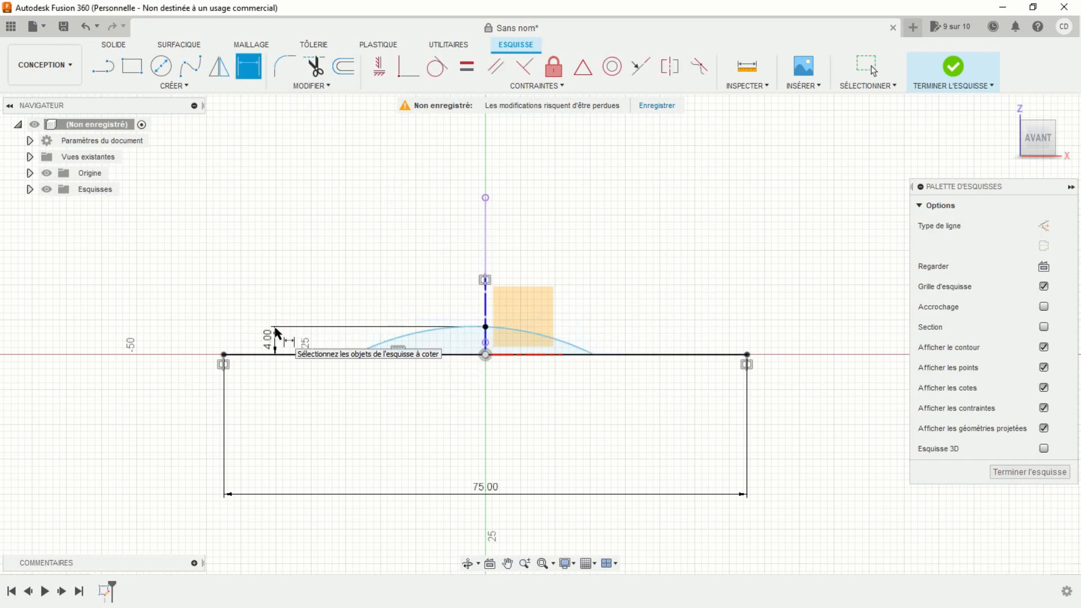
Step: Dimension the arc with a radius of 100 mm
left_click(383, 343)
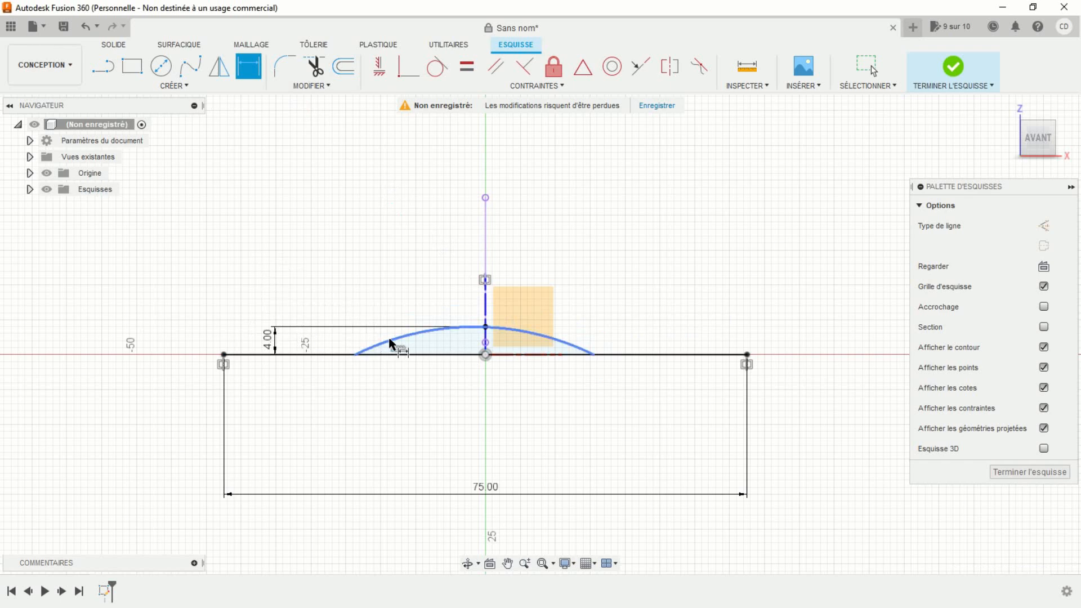
left_click(368, 297)
type("100")
key("Return")
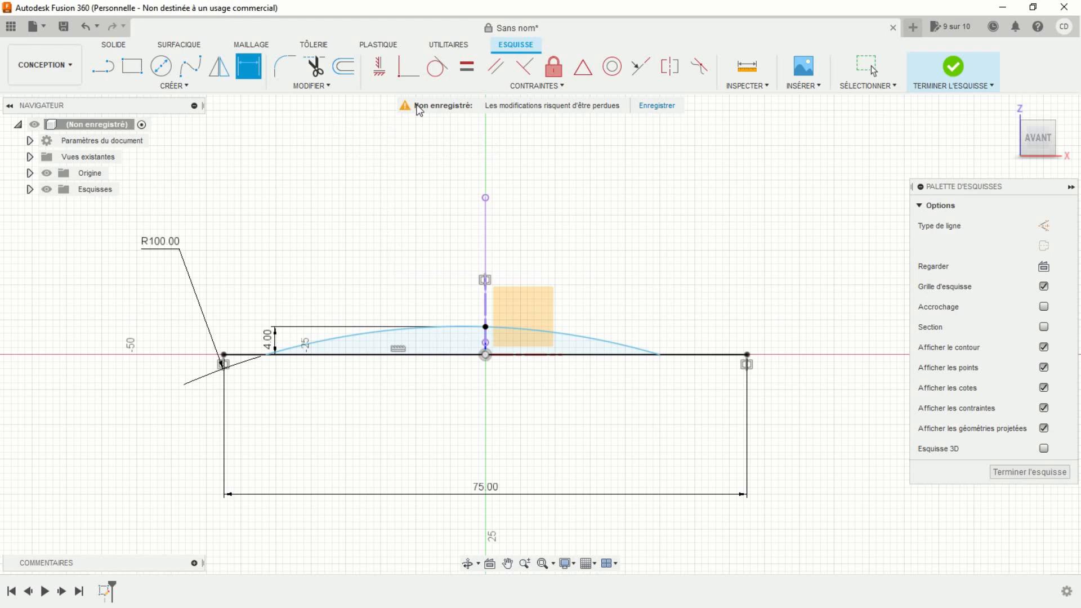
Step: Apply a midpoint constraint between the sketch point on the vertical axis and the arc
left_click(583, 67)
left_click(356, 344)
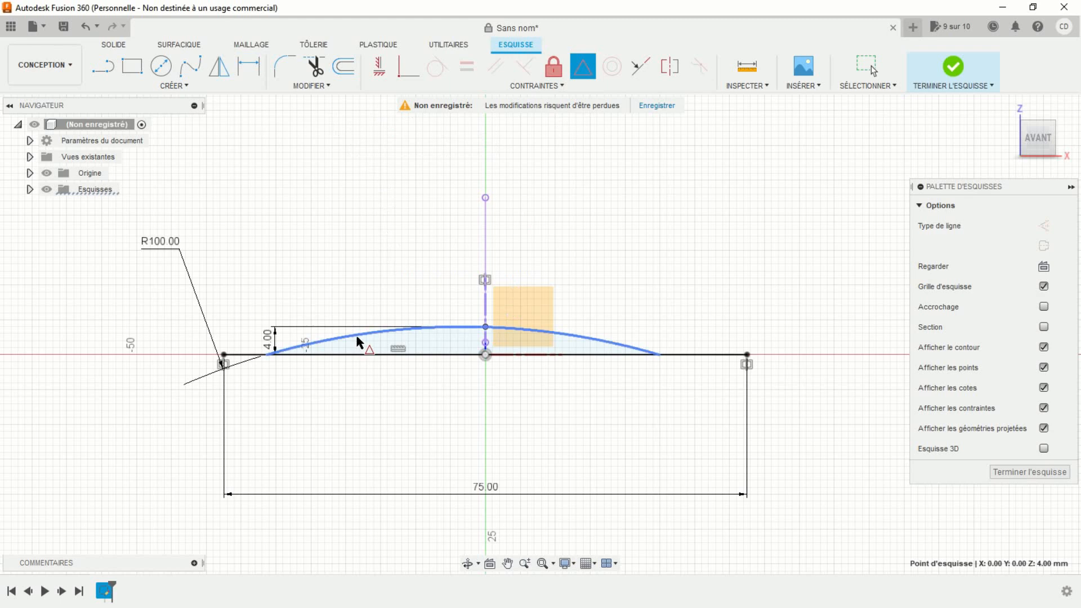
right_click(337, 220)
key("Escape")
Step: Draw a line about 18 mm long from the base line's left endpoint, slanting upward toward the vertical axis
mouse_move(337, 220)
middle_mouse_down()
mouse_move(362, 266)
mouse_move(394, 284)
middle_mouse_up()
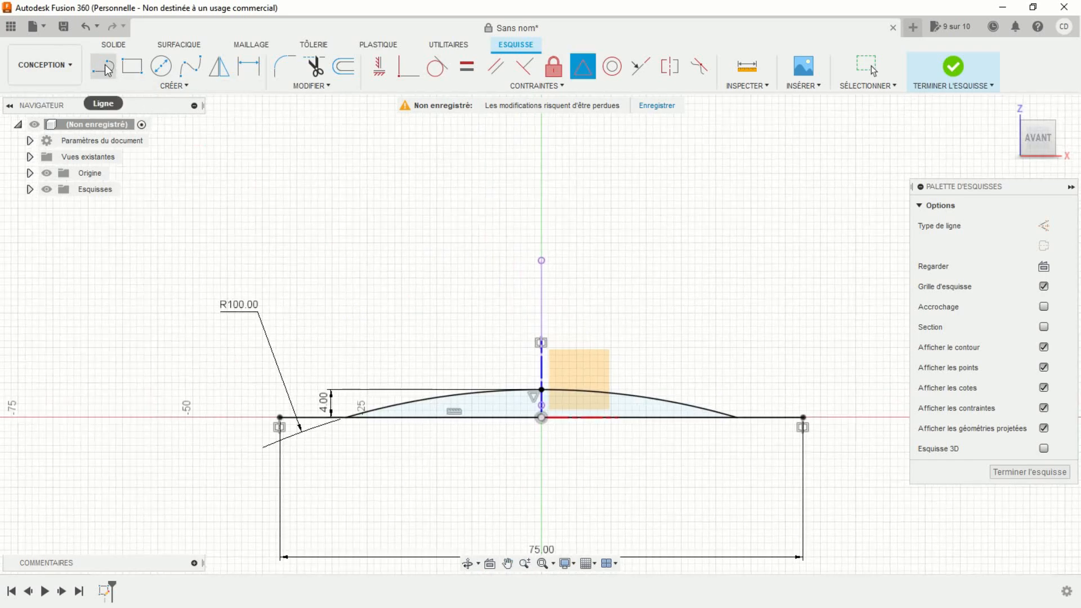
key("l")
left_click(280, 417)
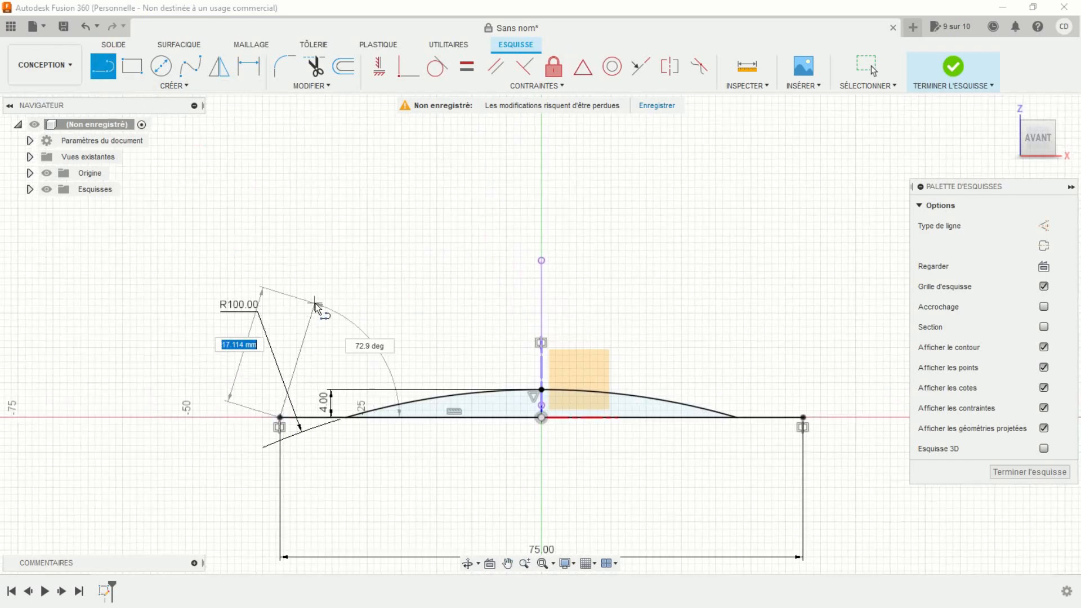
left_click(313, 297)
key("Escape")
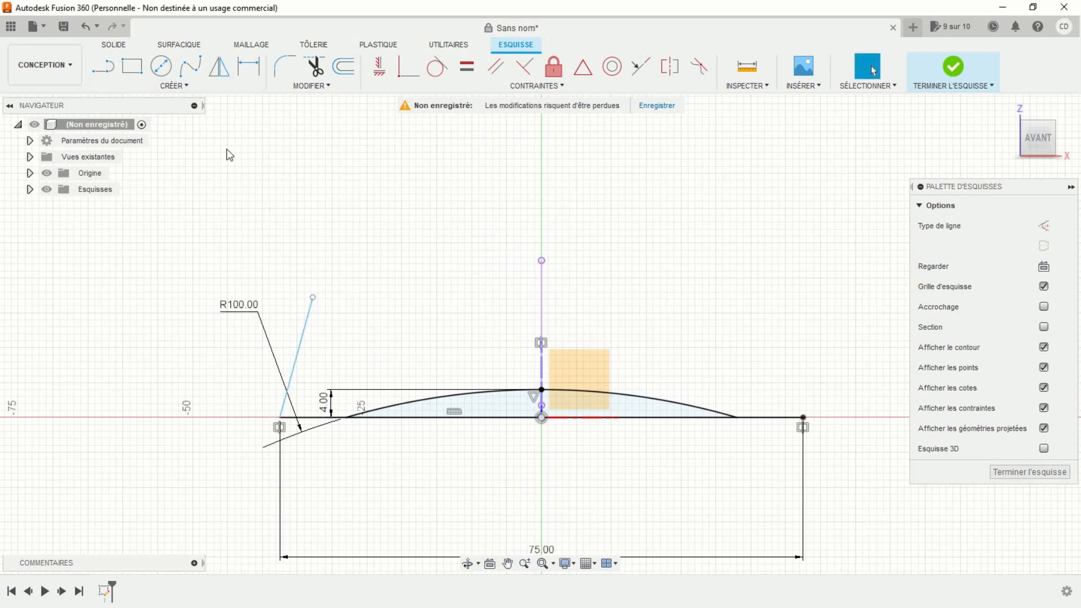
Step: Dimension the angle between the slanted line and the vertical axis to 5 degrees
left_click(249, 67)
left_click(302, 353)
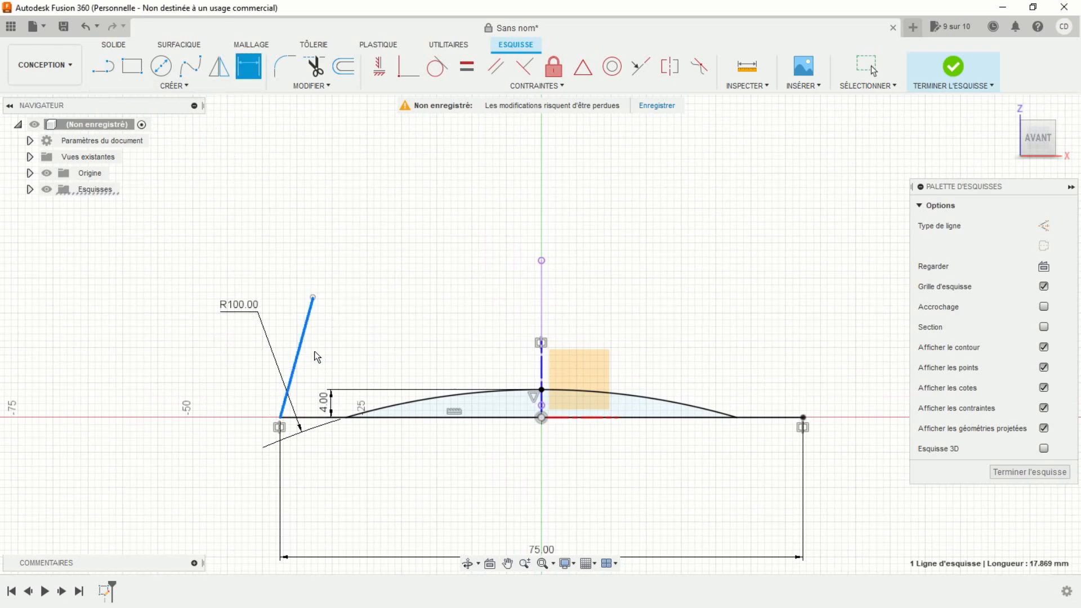
left_click(541, 377)
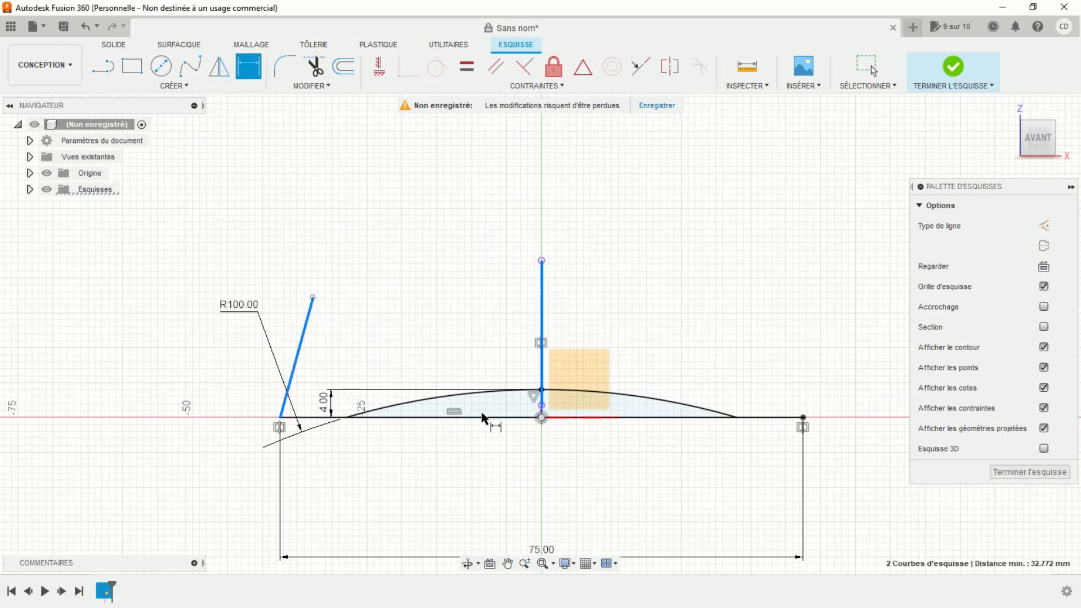
left_click(426, 461)
type("5")
key("Return")
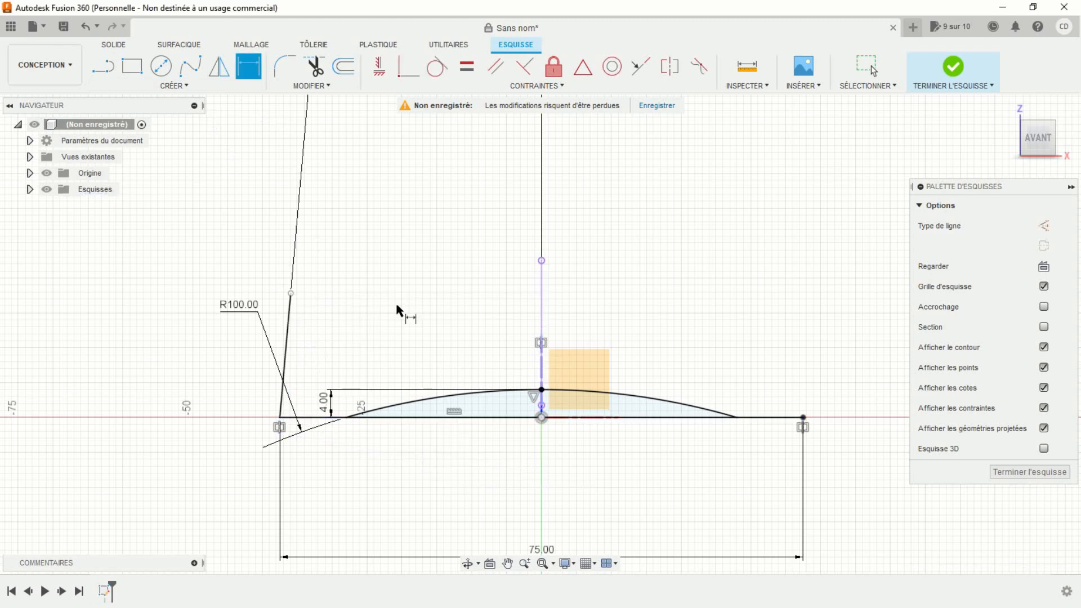
Step: Draw a separate vertical line about 57 mm long above the base, just left of the vertical axis
scroll(445, 318, "down", 5)
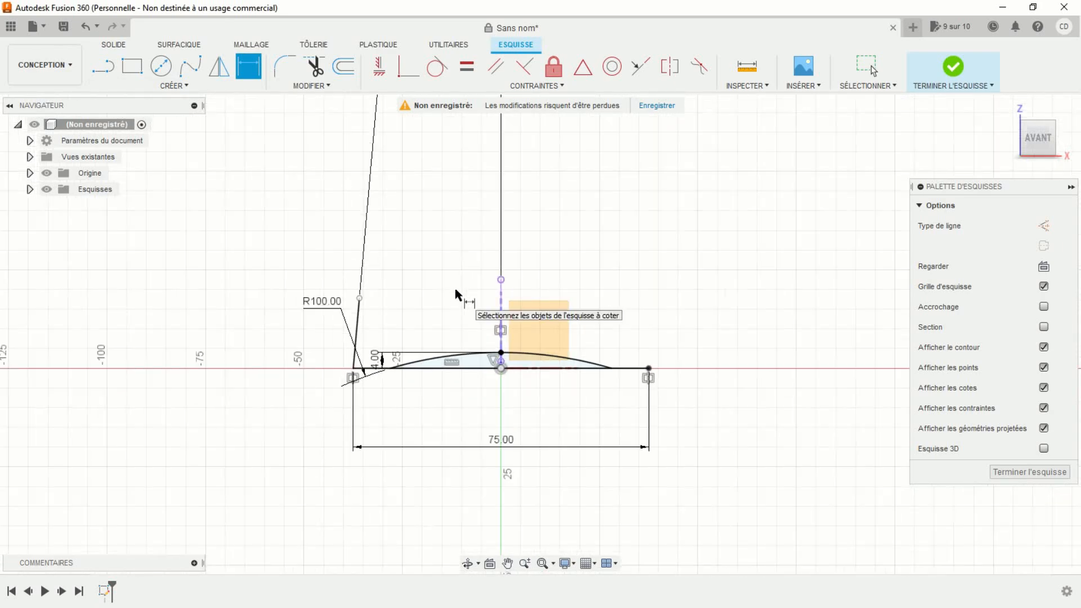
key("Escape")
mouse_move(372, 297)
middle_mouse_down()
mouse_move(400, 423)
mouse_move(390, 452)
middle_mouse_up()
key("l")
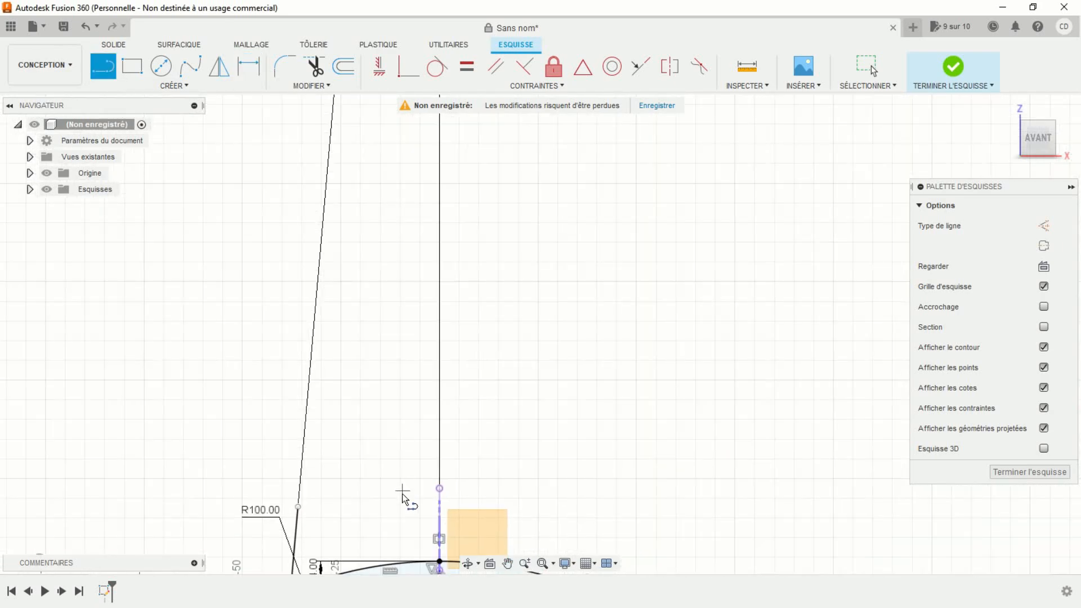
left_click(404, 404)
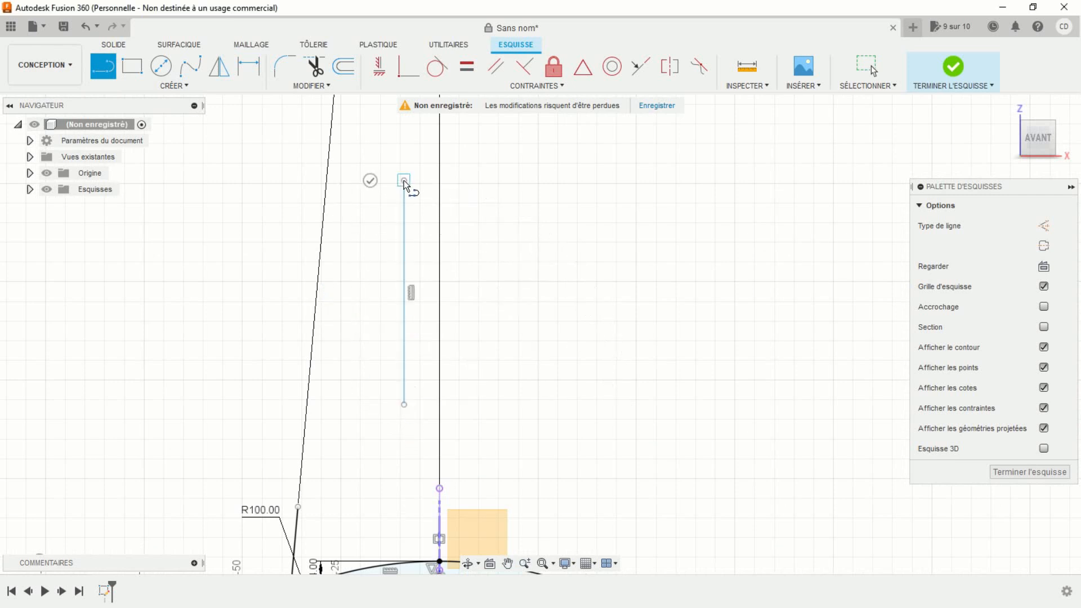
left_click(404, 181)
Step: Dimension the new vertical line to 4.5 mm from the vertical axis
key("d")
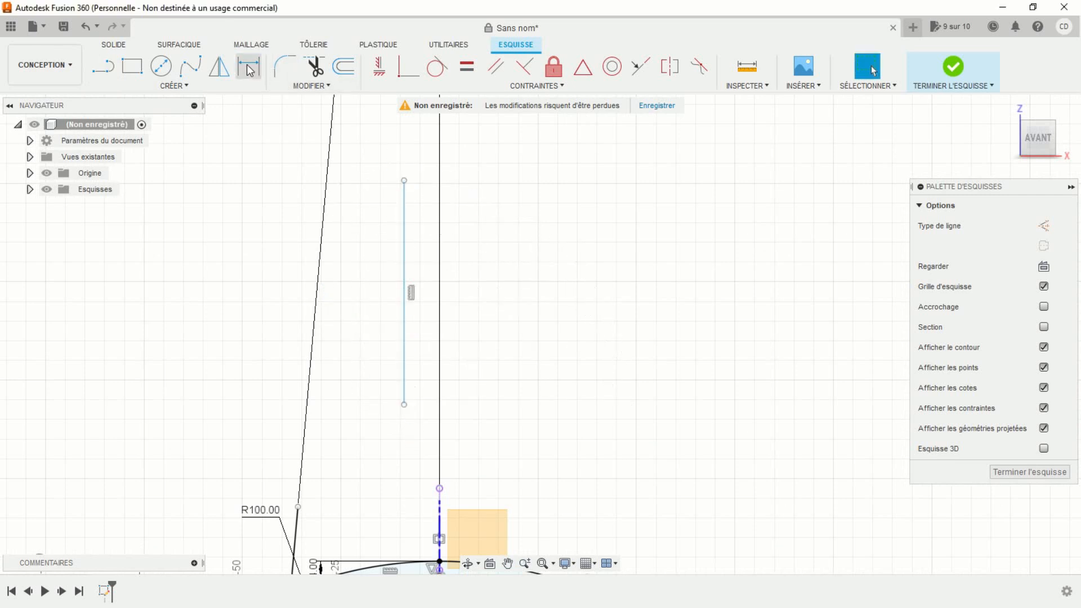
left_click(405, 381)
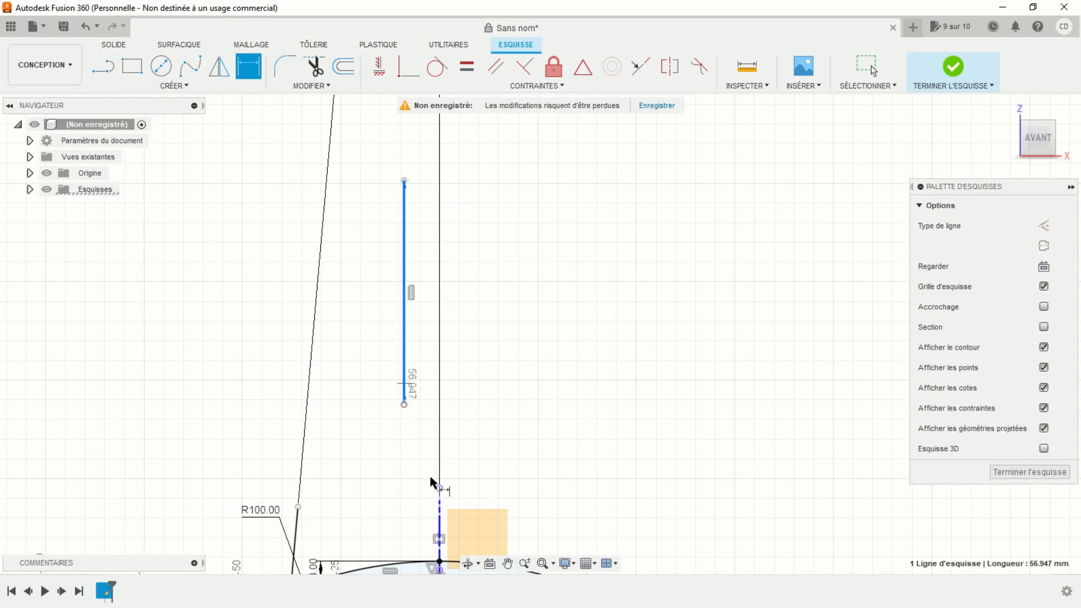
left_click(440, 523)
left_click(470, 351)
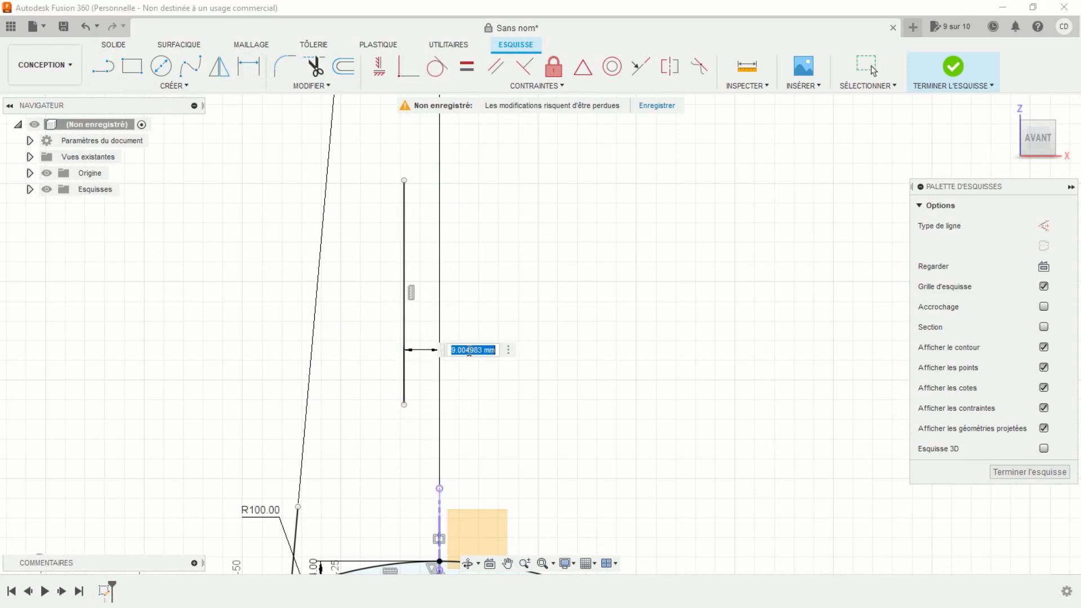
type("4.5")
key("Return")
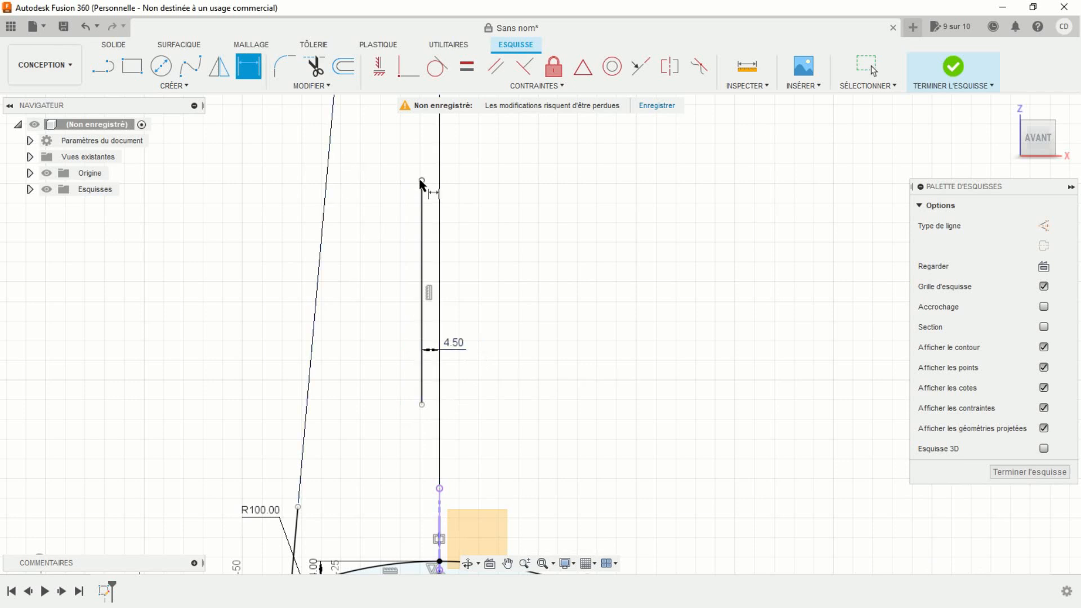
Step: Dimension the upper endpoint of the offset vertical line at 80 mm above the base line
mouse_move(466, 437)
middle_mouse_down()
mouse_move(494, 264)
mouse_move(493, 316)
middle_mouse_up()
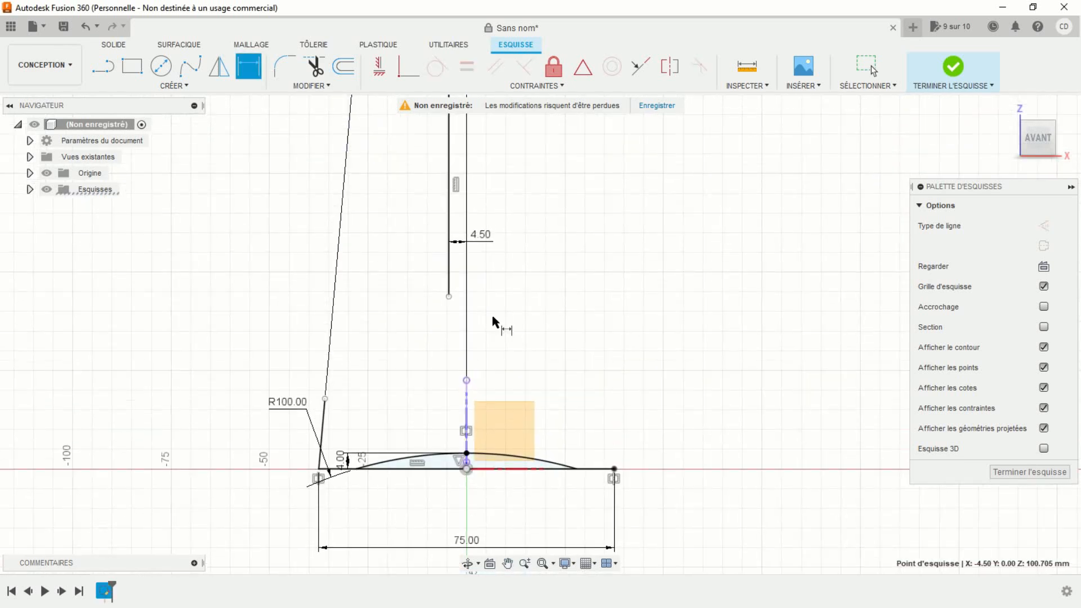
left_click(435, 469)
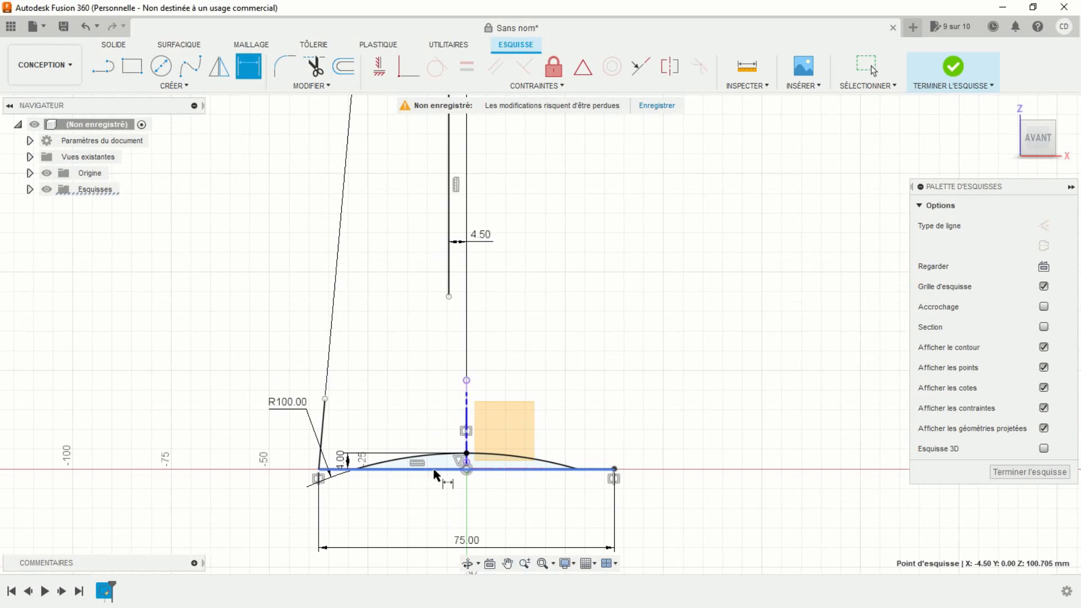
left_click(223, 382)
type("80")
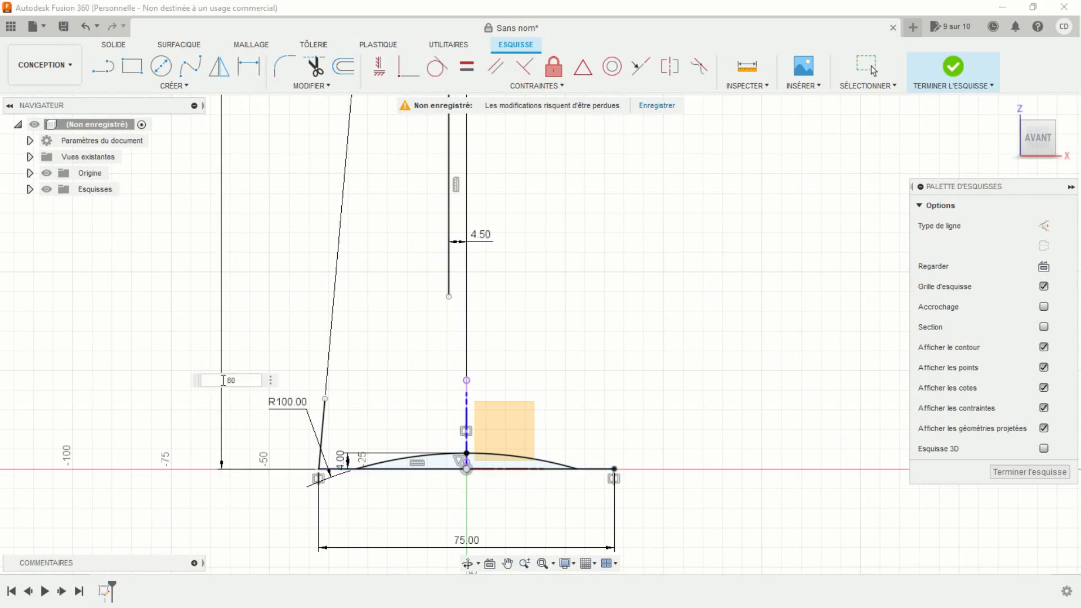
key("Return")
Step: Shorten the slanted side line so its upper endpoint sits about 7 mm above the base line
scroll(365, 394, "up", 3)
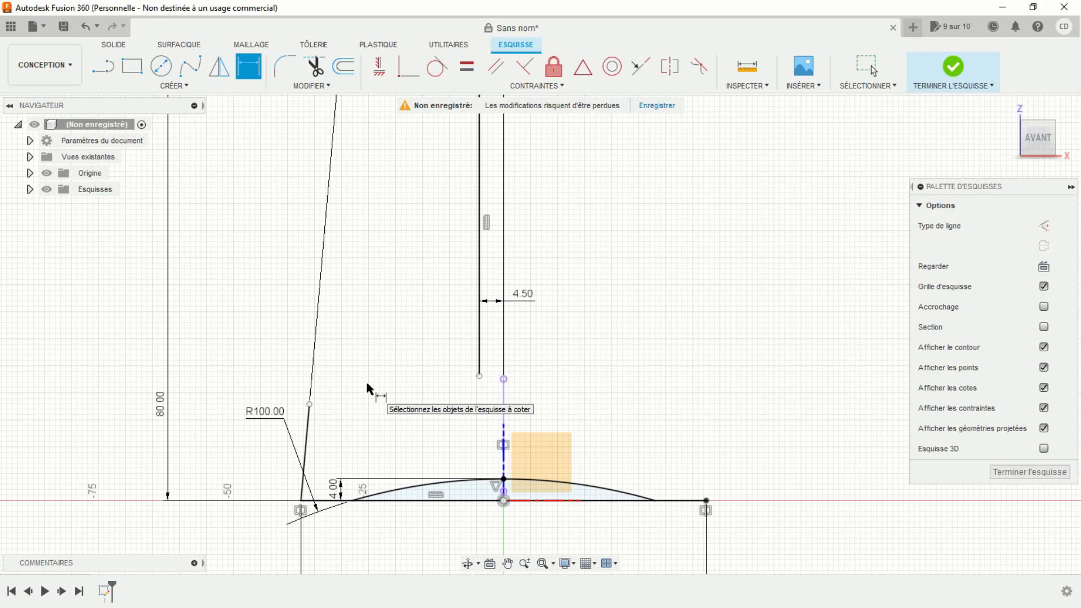
scroll(369, 389, "up", 2)
key("Escape")
left_click_drag(298, 411, 290, 481)
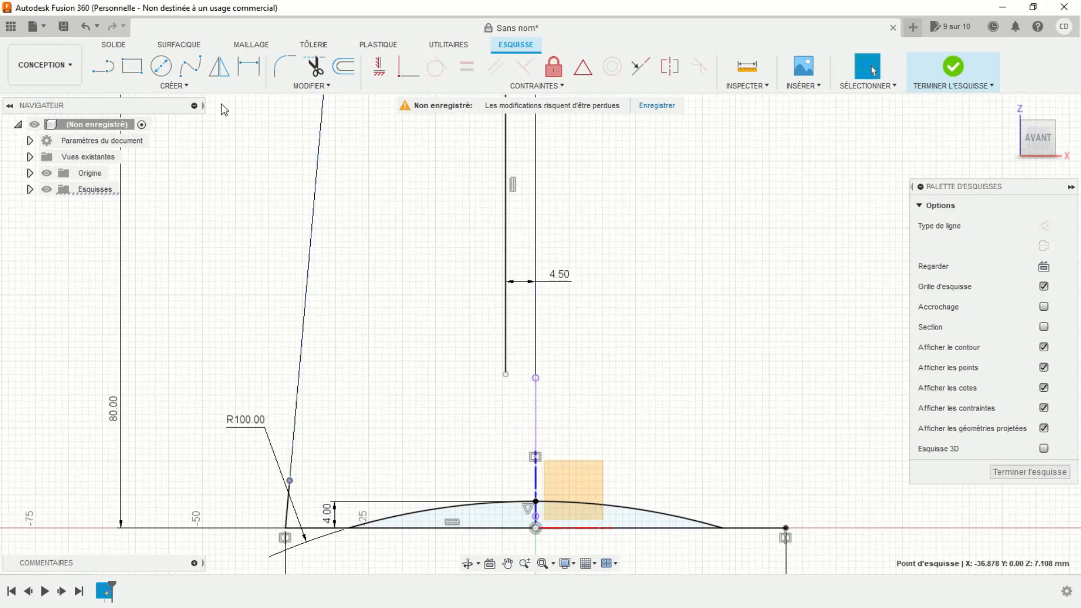
Step: Connect the slanted line's upper endpoint to the vertical line's lower endpoint with a three-point arc bulging toward the base
left_click(183, 86)
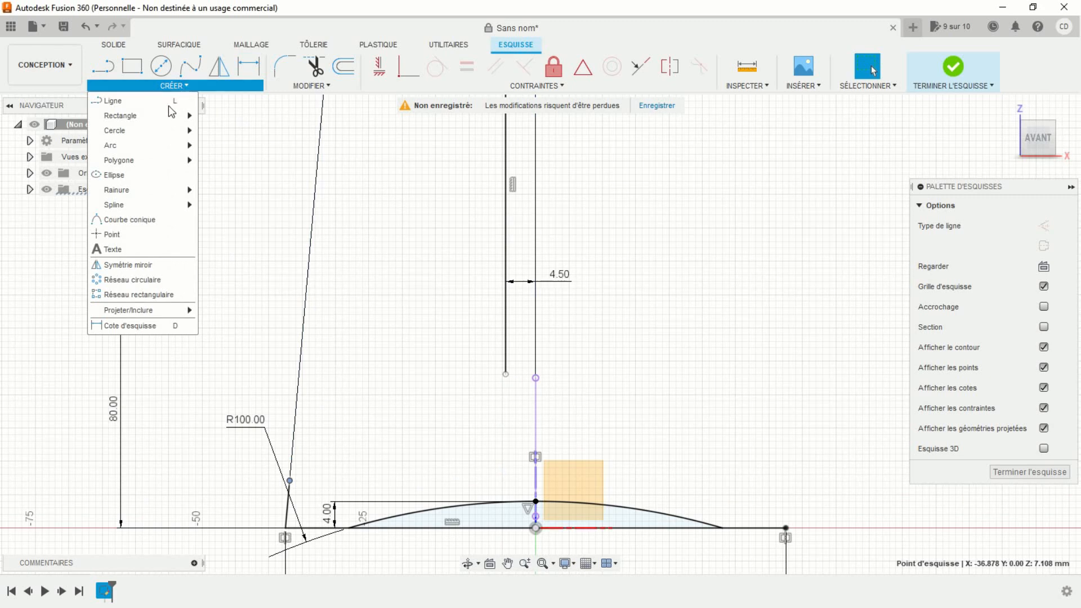
mouse_move(145, 145)
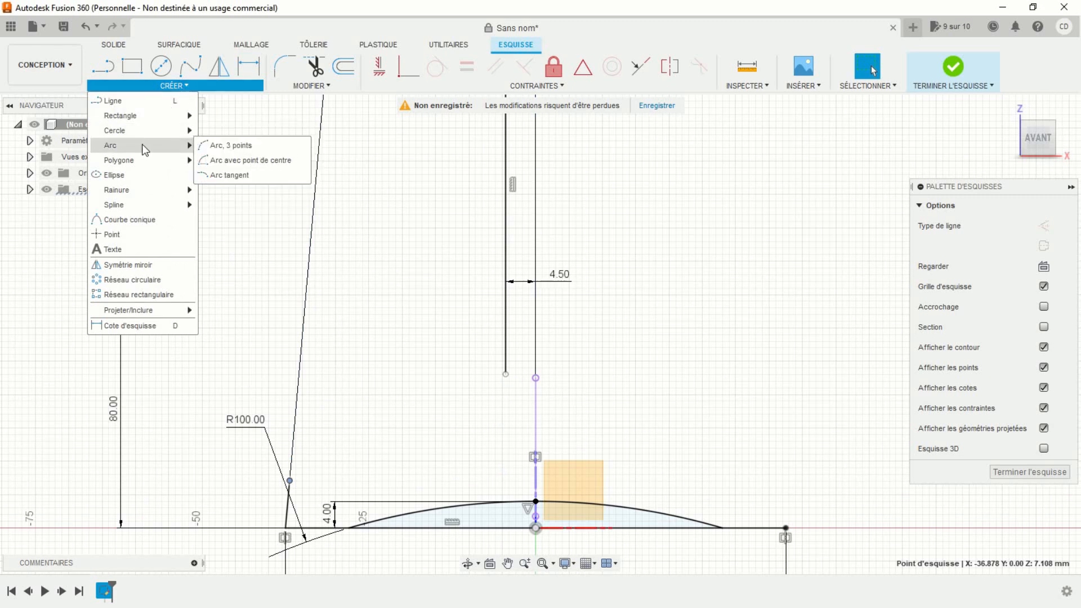
left_click(224, 146)
left_click(291, 482)
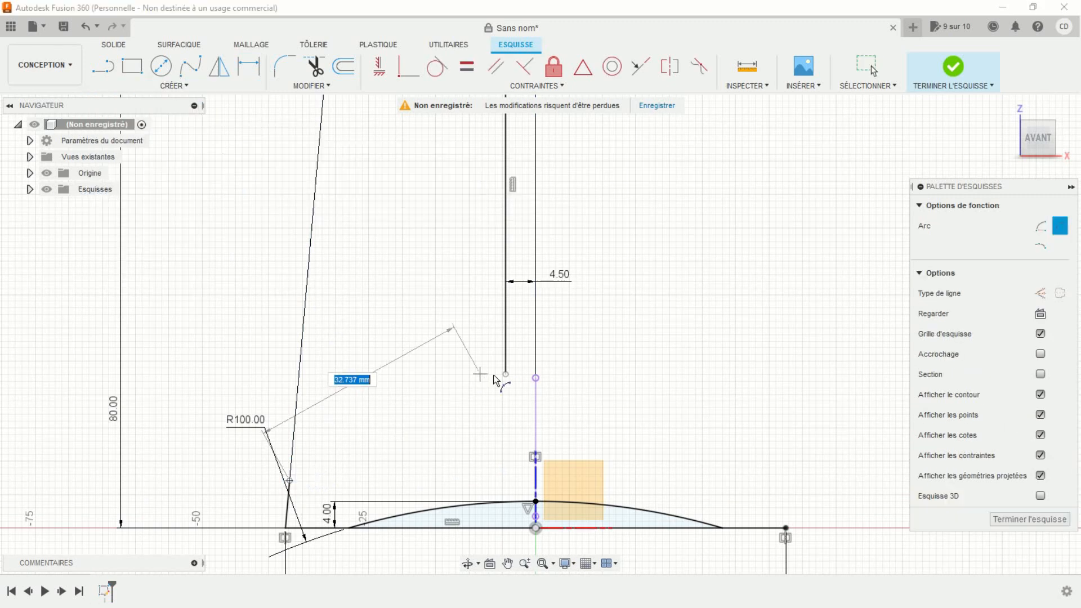
left_click(506, 374)
left_click(439, 410)
key("Escape")
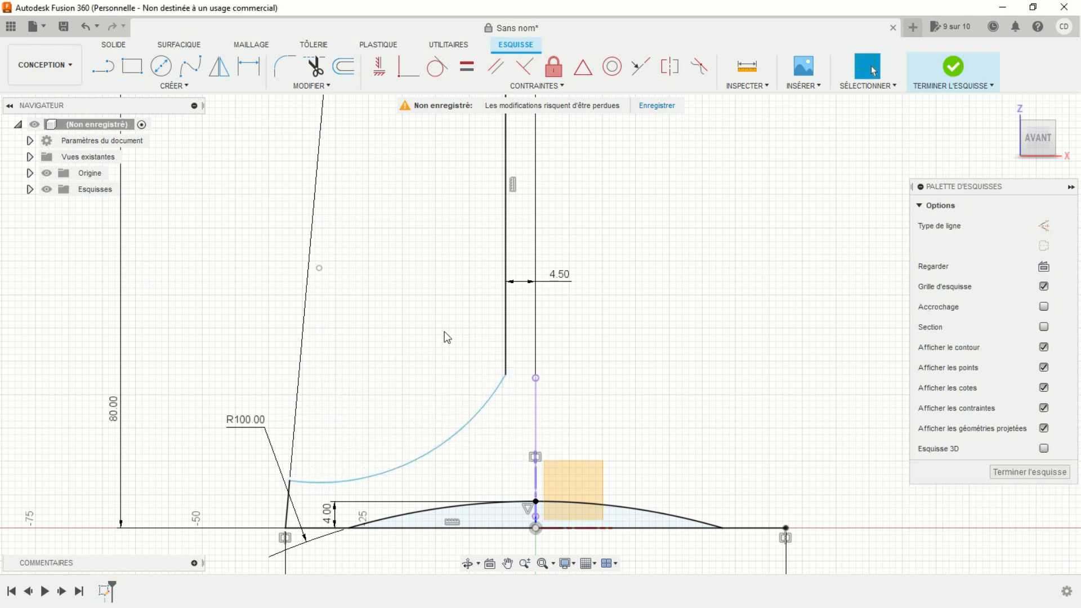
Step: Make the arc tangent to the vertical line and move its outer endpoint back above the base line
left_click(438, 66)
left_click(506, 376)
left_click(505, 356)
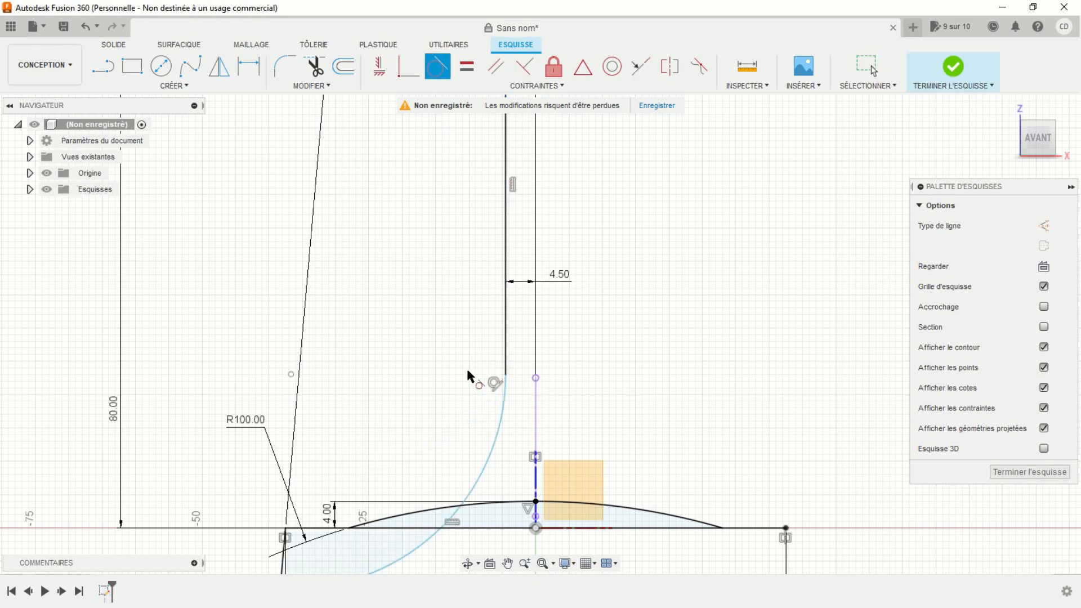
key("Escape")
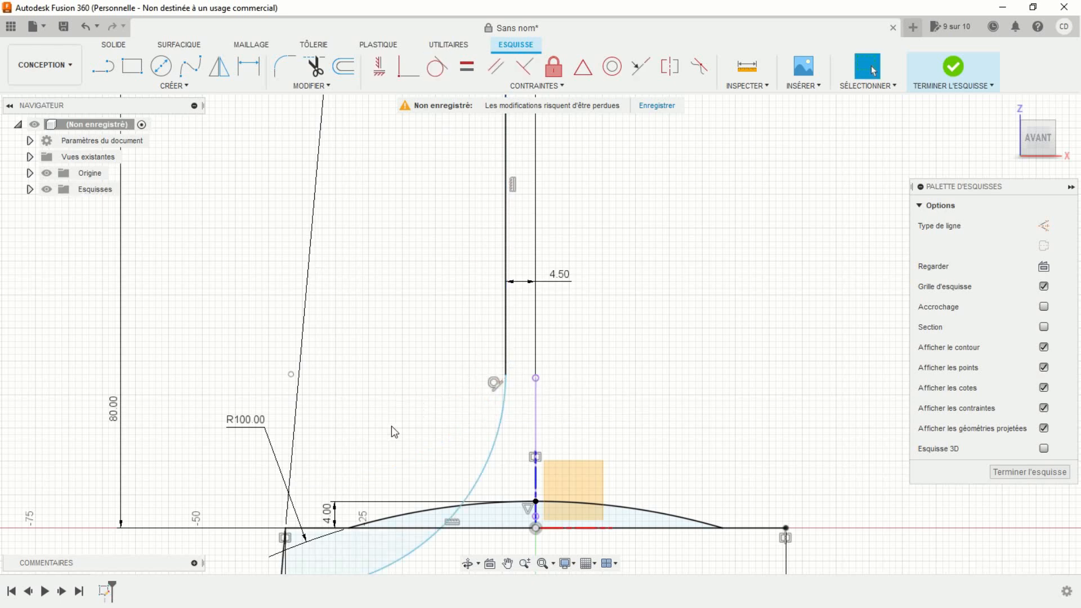
middle_click_drag(392, 428, 418, 334)
mouse_move(308, 494)
left_mouse_down()
mouse_move(319, 426)
mouse_move(342, 391)
left_mouse_up()
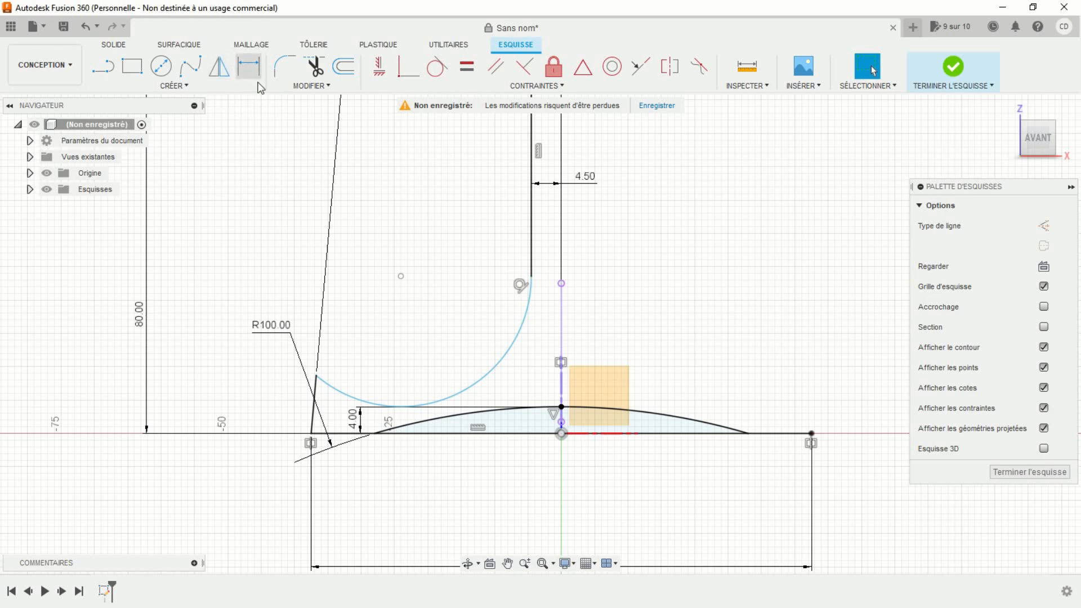
Step: Dimension the arc's radius to 40 mm and move its outer endpoint back above the base line
left_click(248, 66)
left_click(500, 363)
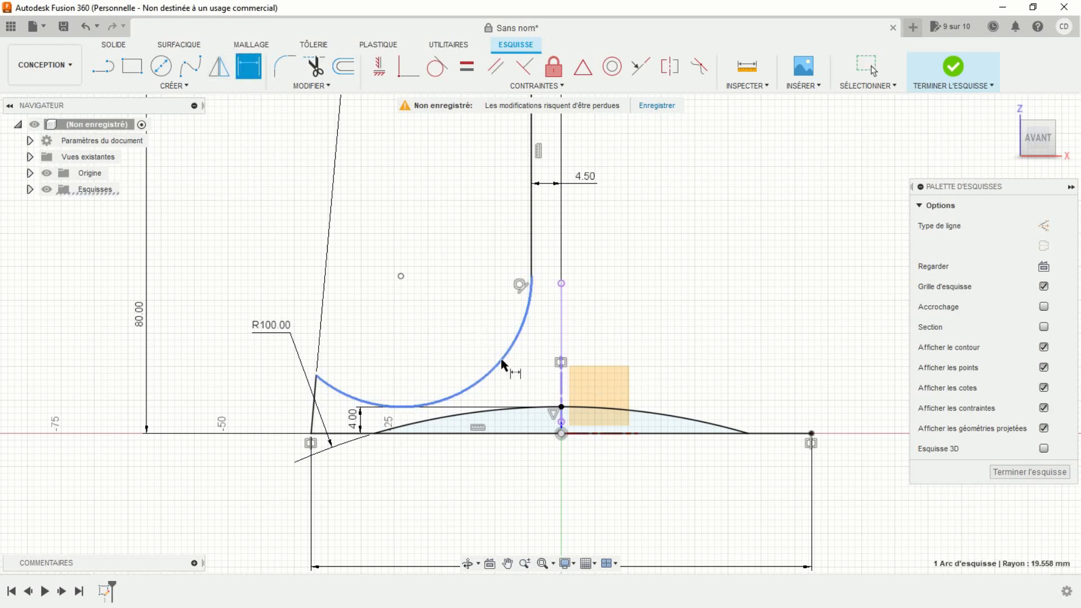
left_click(478, 333)
type("40")
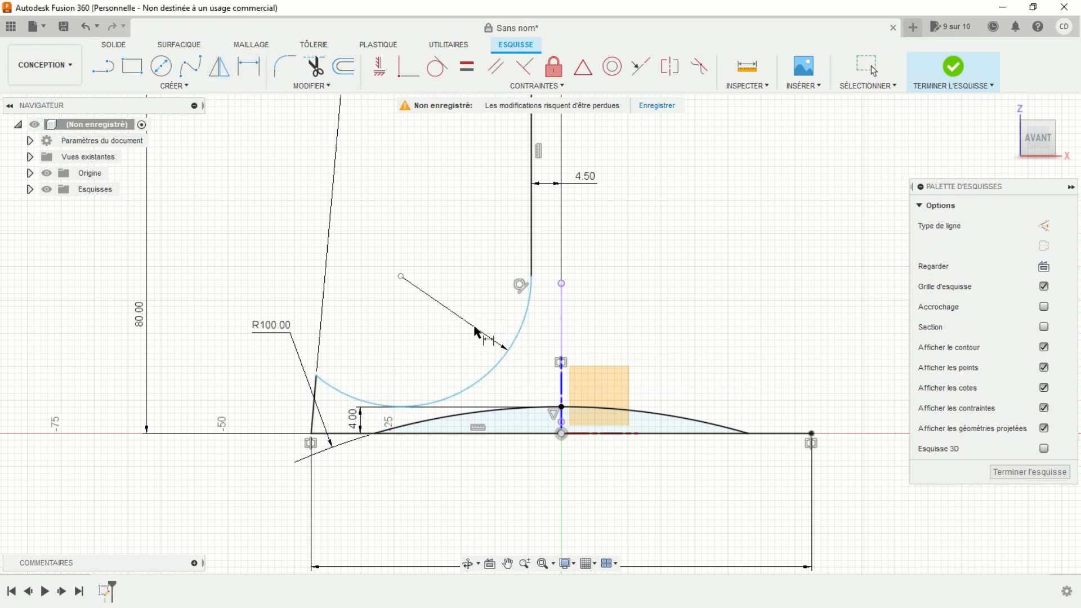
key("Return")
key("Escape")
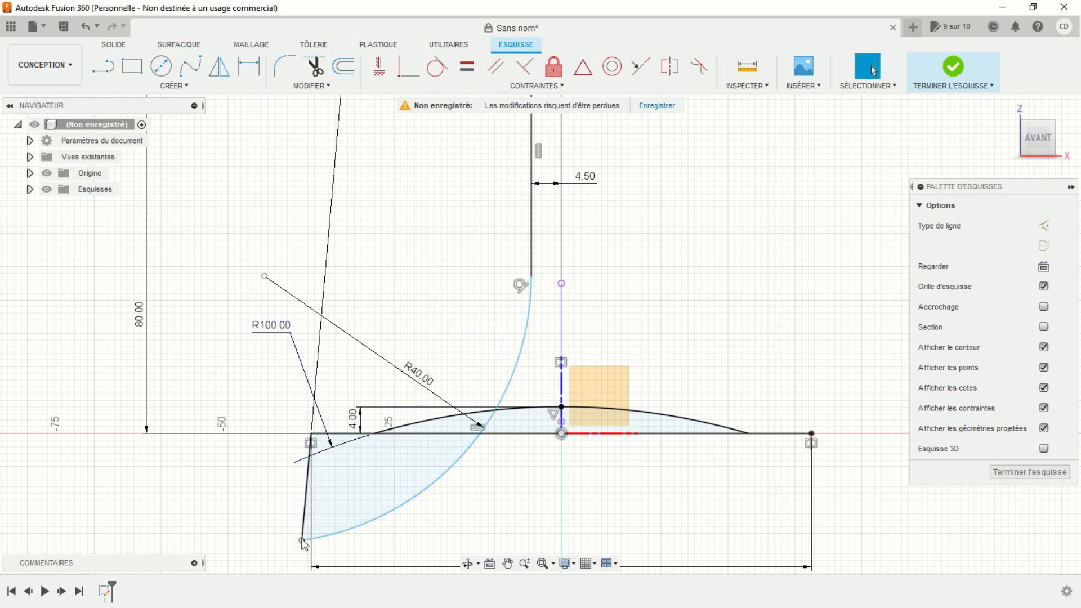
left_click_drag(303, 541, 335, 361)
left_click(429, 355)
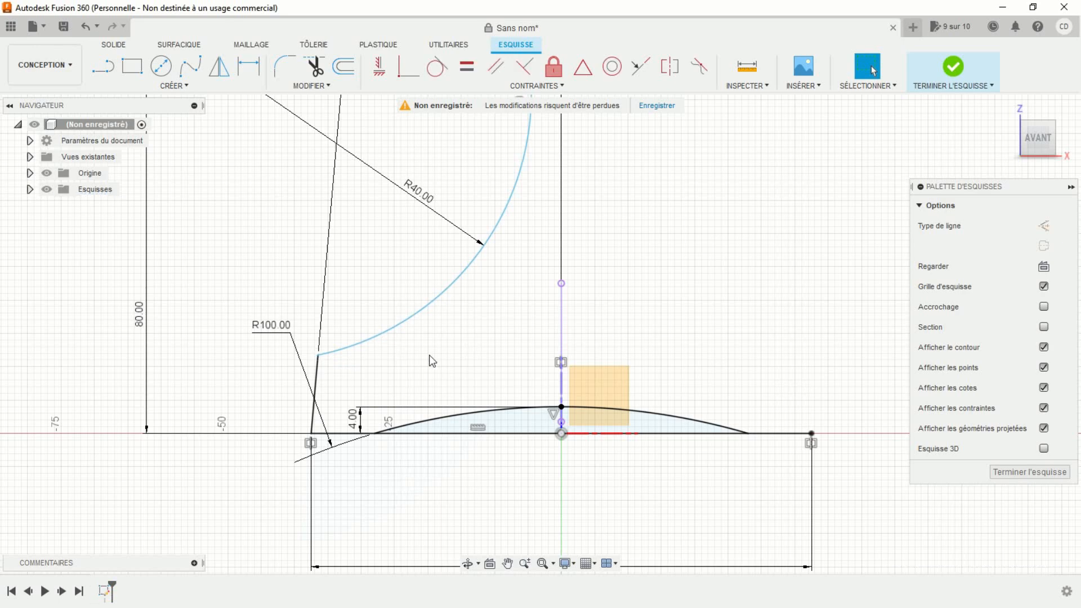
Step: Fillet the corner between the 40 mm arc and the slanted side line with a 1 mm radius
scroll(470, 344, "up", 1)
scroll(485, 347, "down", 5)
middle_click_drag(486, 347, 483, 354)
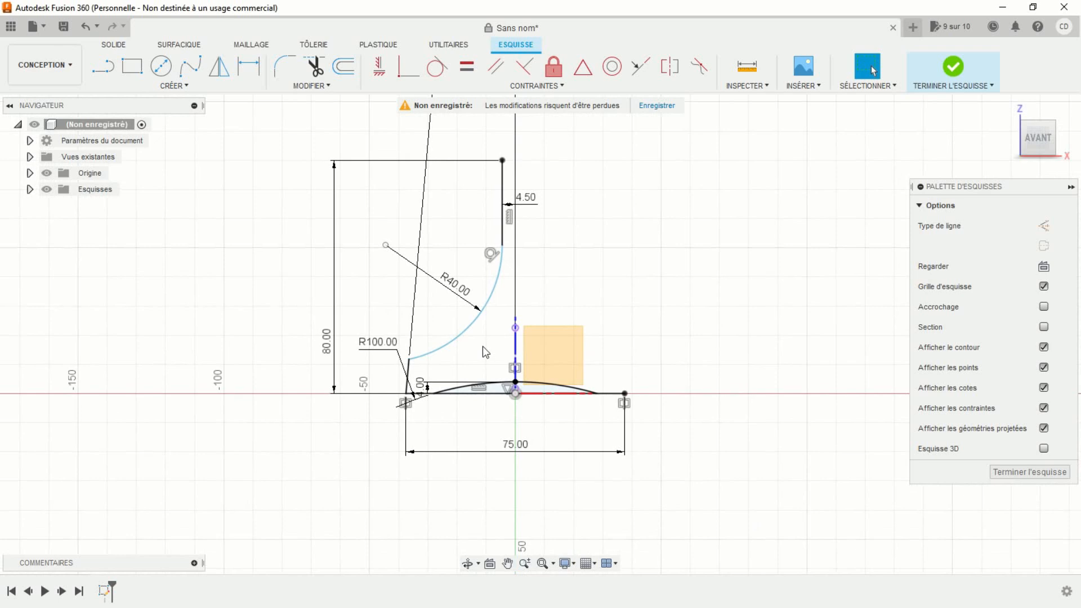
scroll(471, 353, "up", 3)
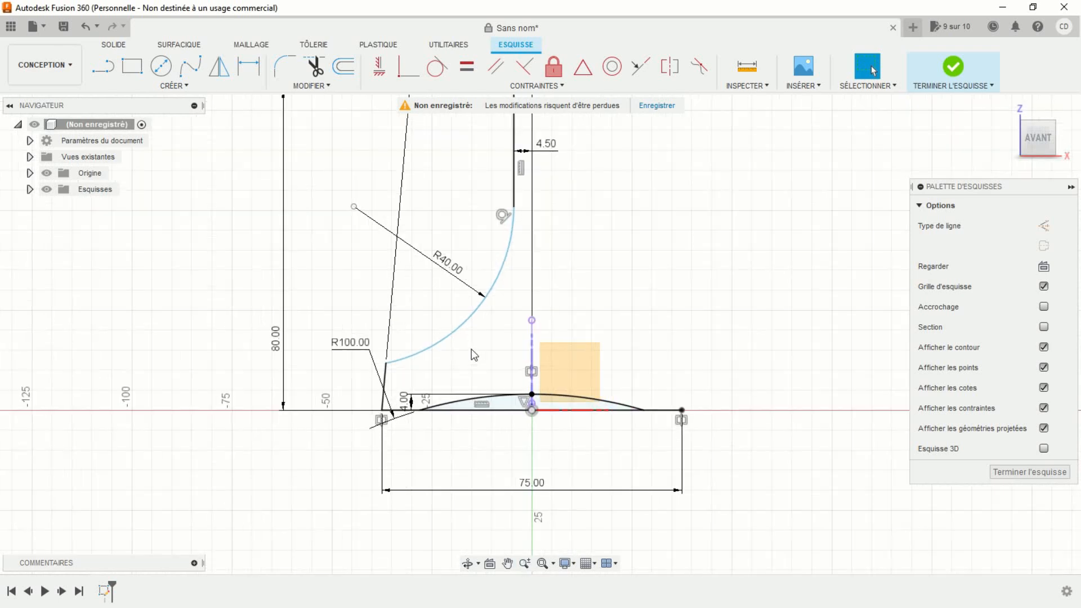
left_click(284, 67)
left_click(376, 363)
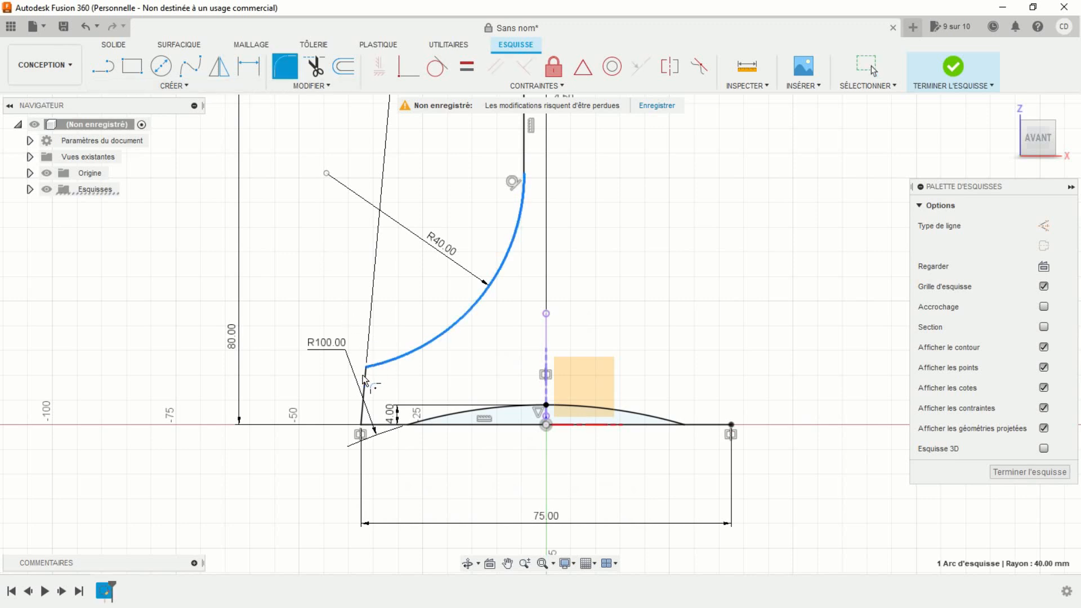
left_click(374, 380)
type("1")
key("Return")
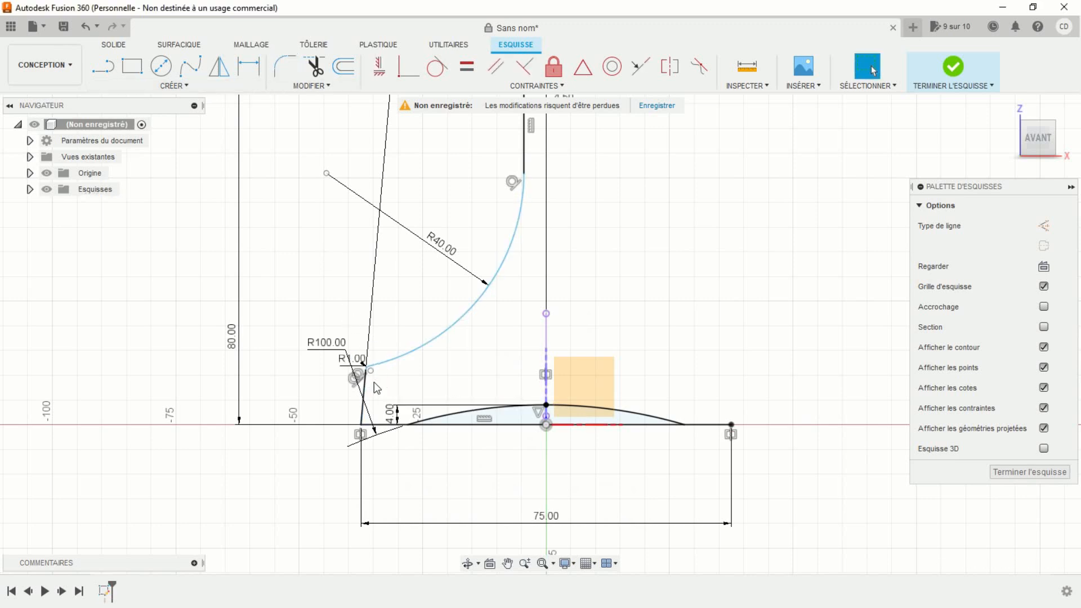
Step: Dimension the centre of the 1 mm fillet at 3.5 mm above the base line
key("d")
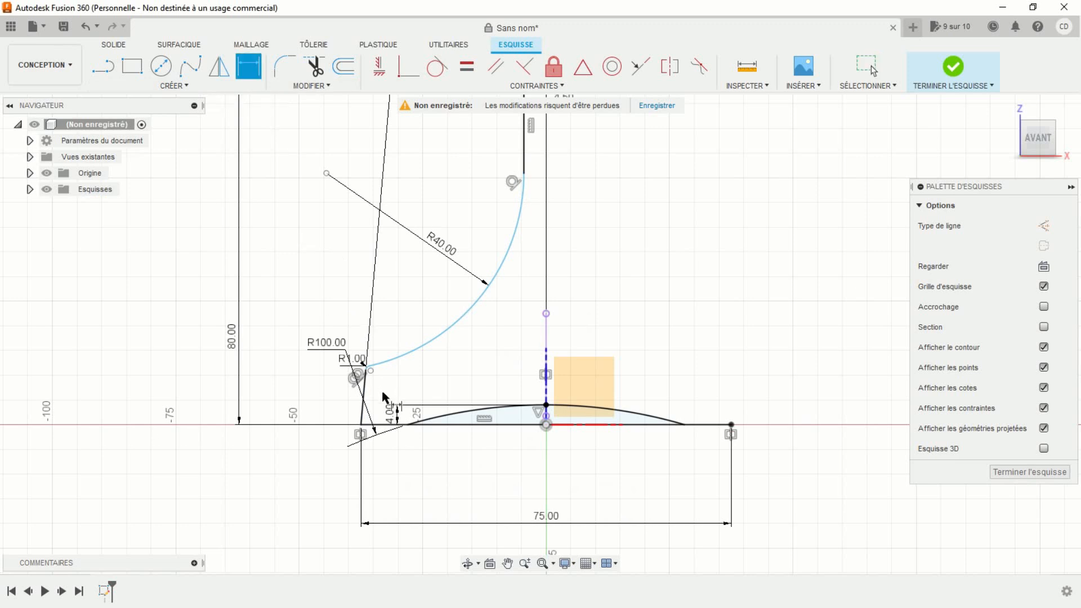
left_click(371, 371)
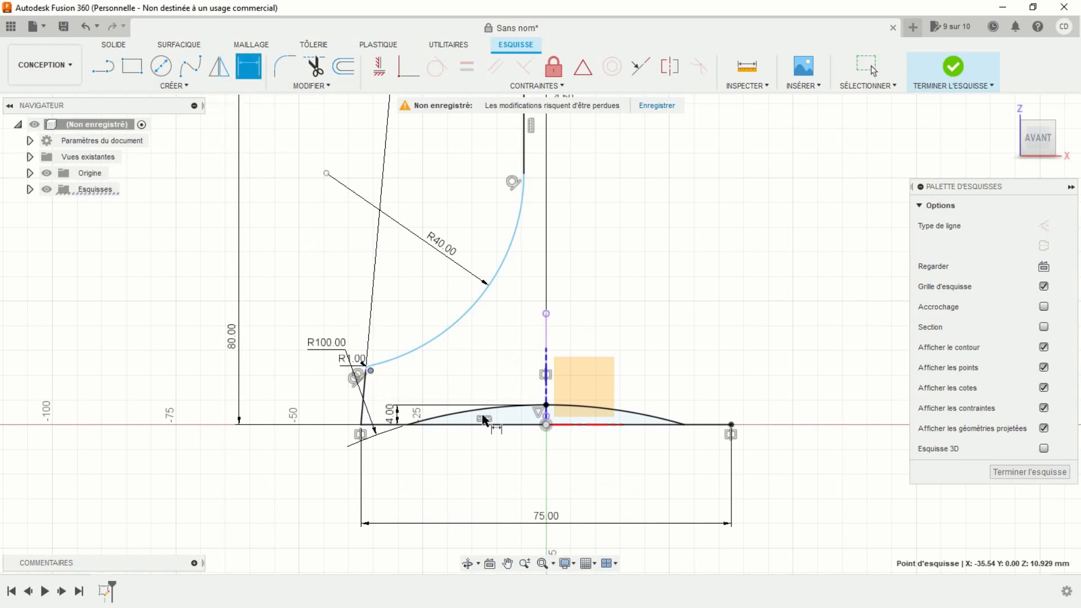
left_click(517, 431)
left_click(290, 401)
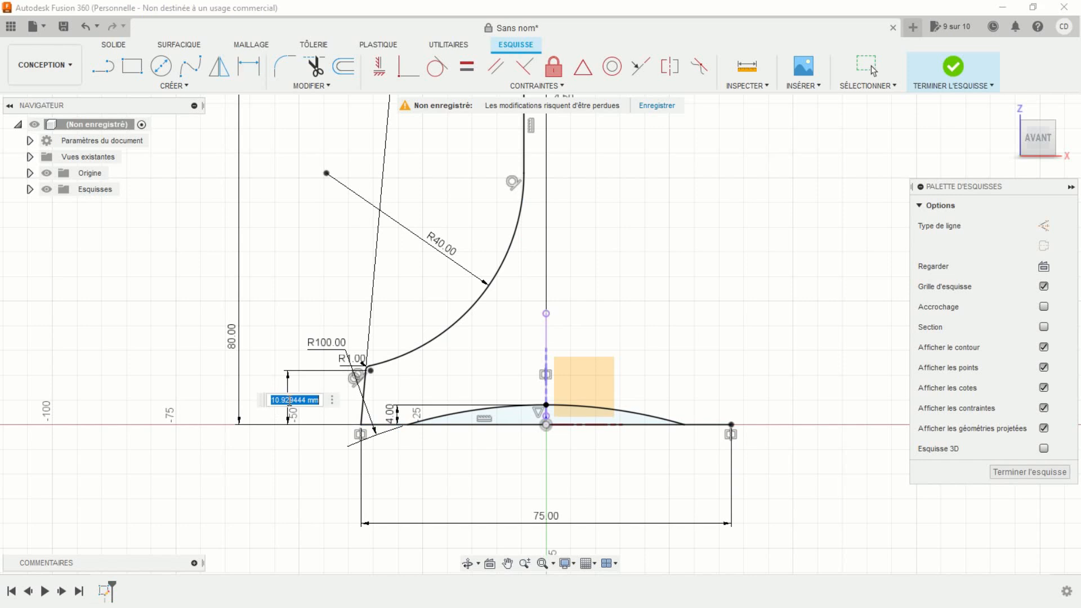
type("3.5")
key("Return")
Step: Draw a line from the vertical line's upper endpoint, slanting upward and away from the vertical axis
middle_click_drag(608, 304, 538, 357)
scroll(570, 355, "down", 2)
key("d")
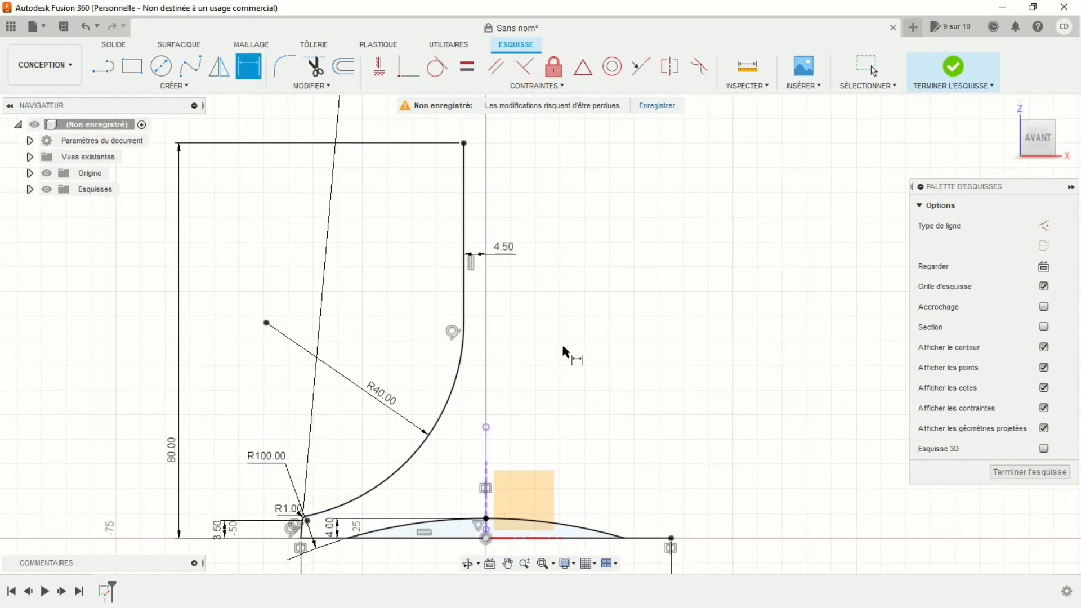
middle_click_drag(630, 355, 609, 350)
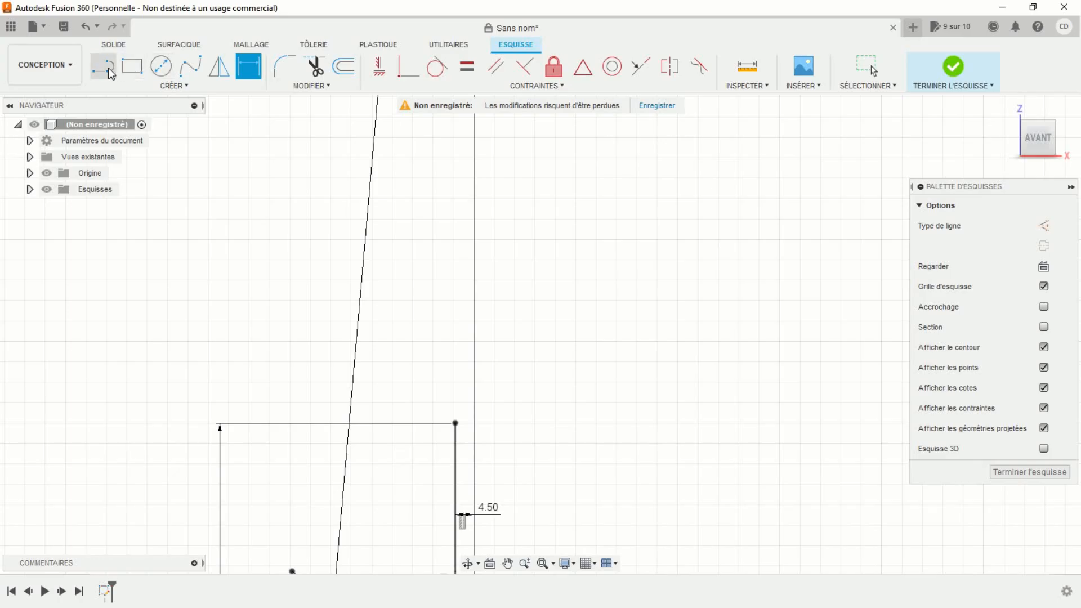
key("l")
left_click(455, 422)
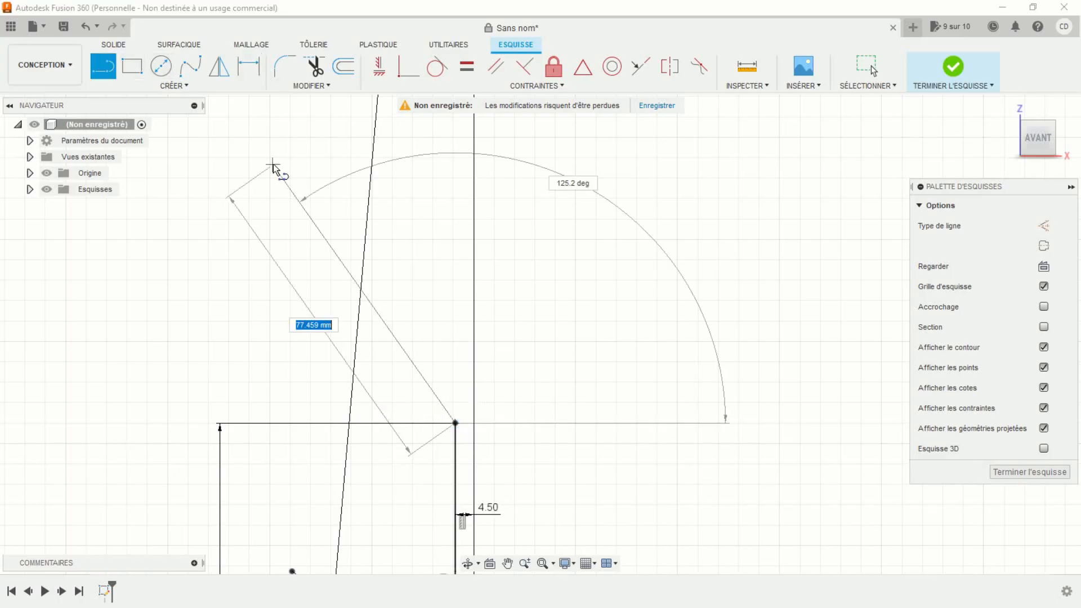
left_click(325, 194)
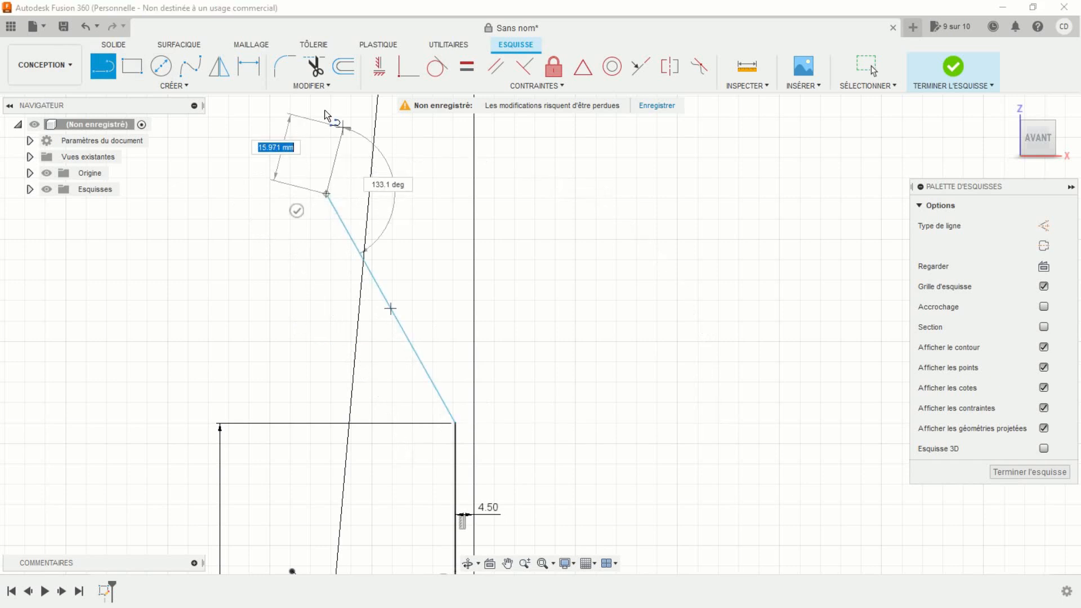
Step: Fillet the corner between the vertical line and the new slanted upper line with a 30 mm radius
left_click(284, 66)
left_click(456, 450)
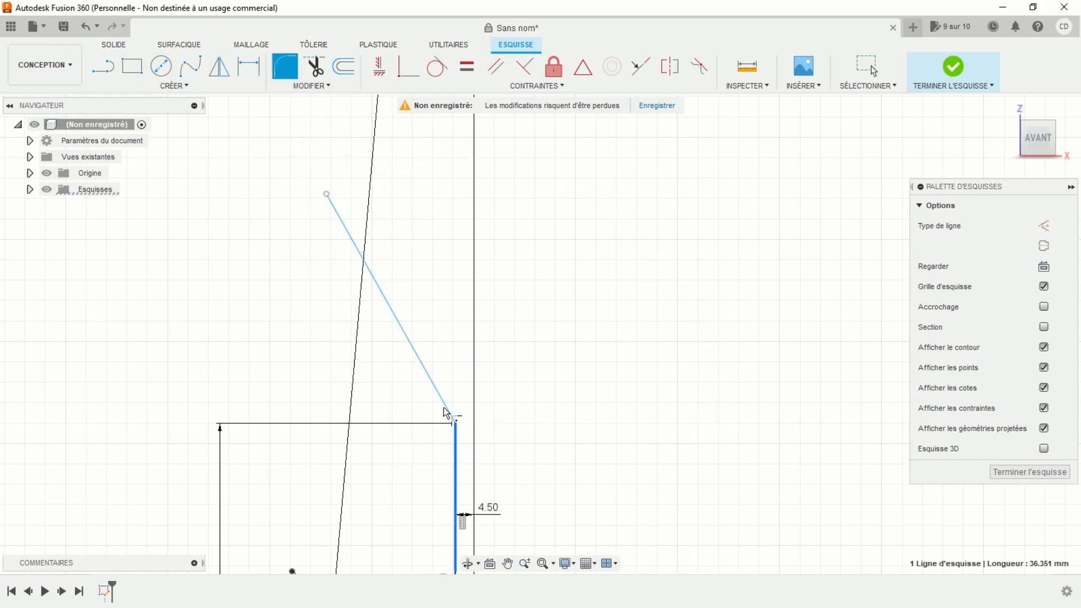
left_click(445, 406)
left_click_drag(462, 428, 448, 424)
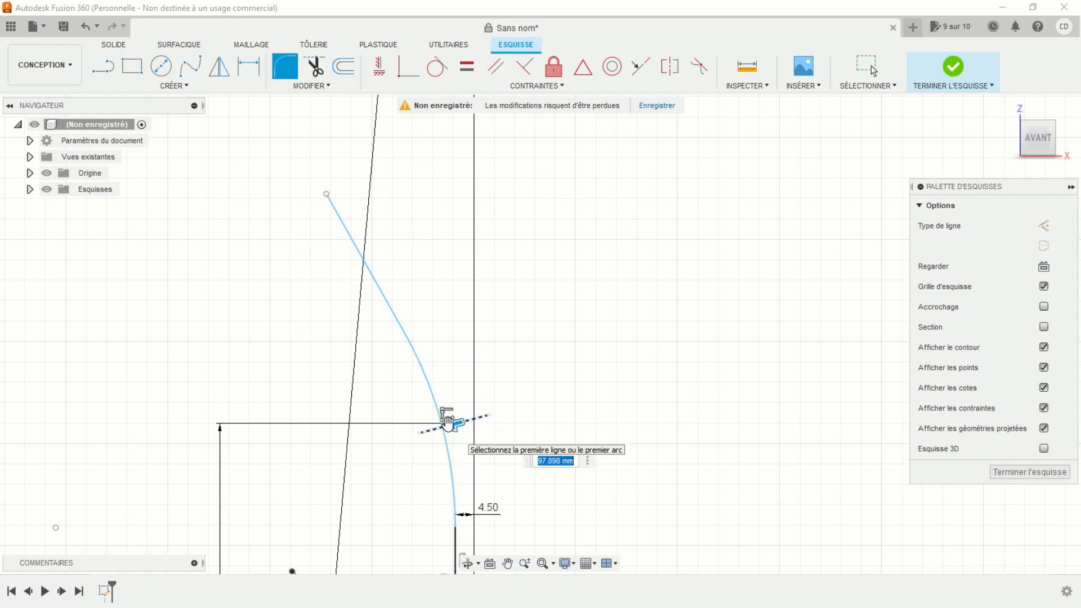
type("30")
key("Return")
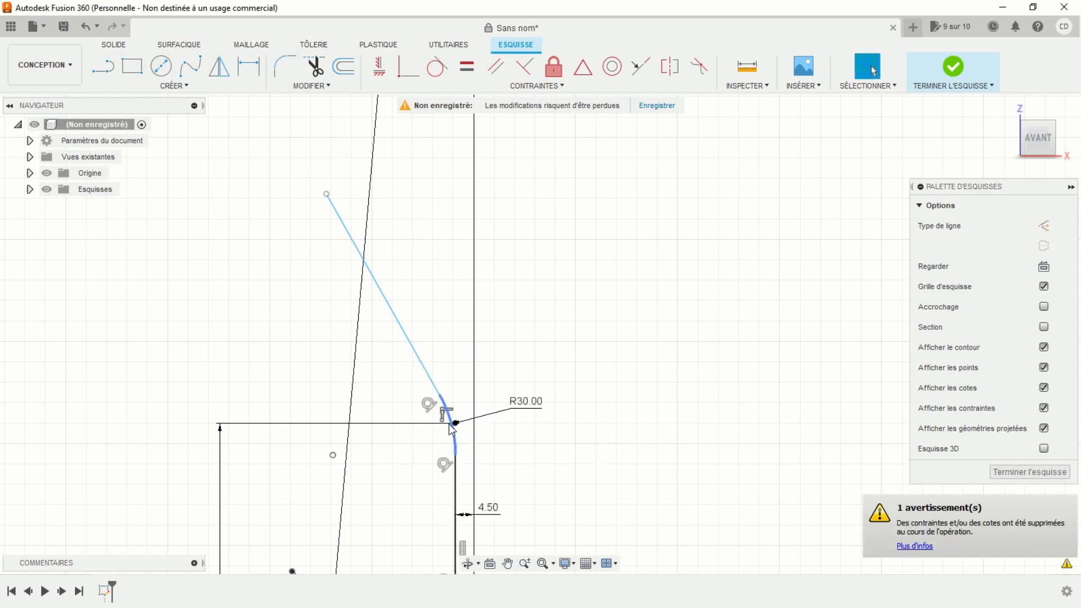
Step: Replace the existing height dimension with an 80 mm one from the base line to the vertical line's tangent point with the 30 mm fillet
scroll(612, 407, "down", 3)
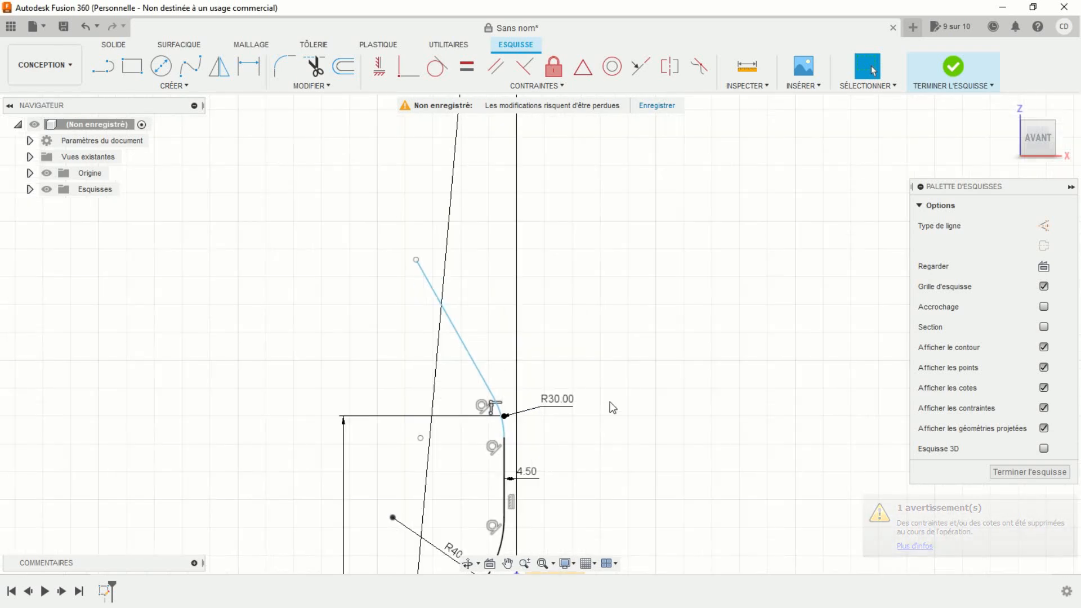
middle_click_drag(611, 405, 596, 271)
left_click(329, 361)
key("Delete")
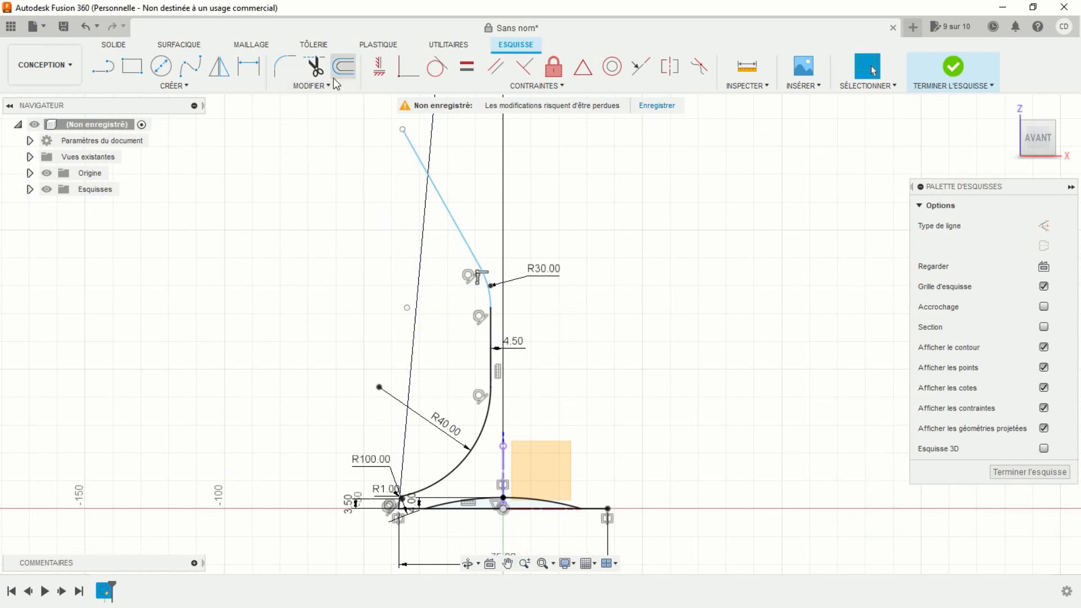
key("d")
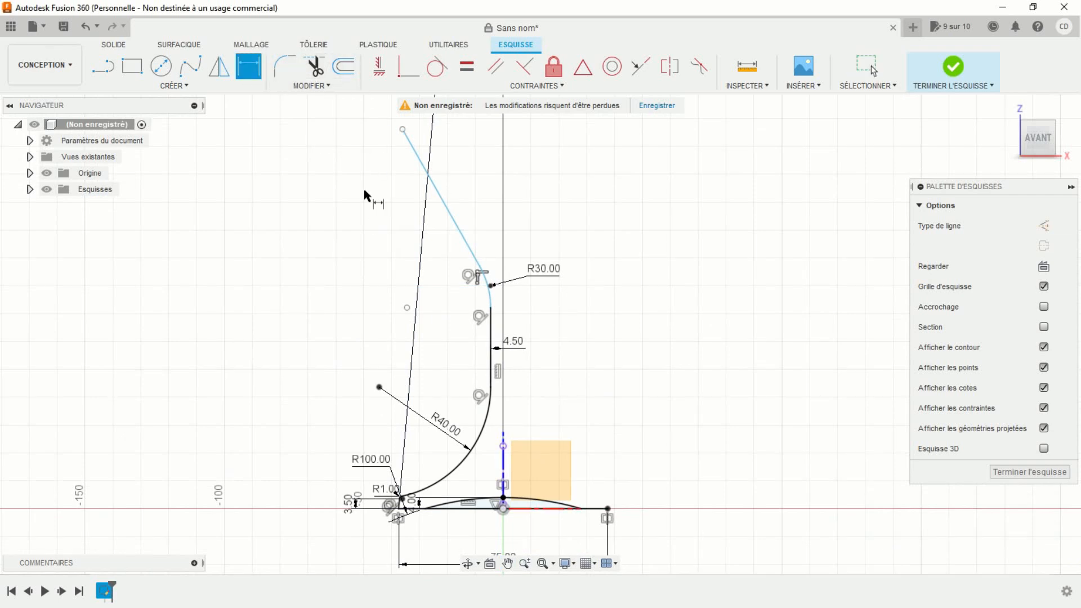
left_click(491, 308)
left_click(487, 509)
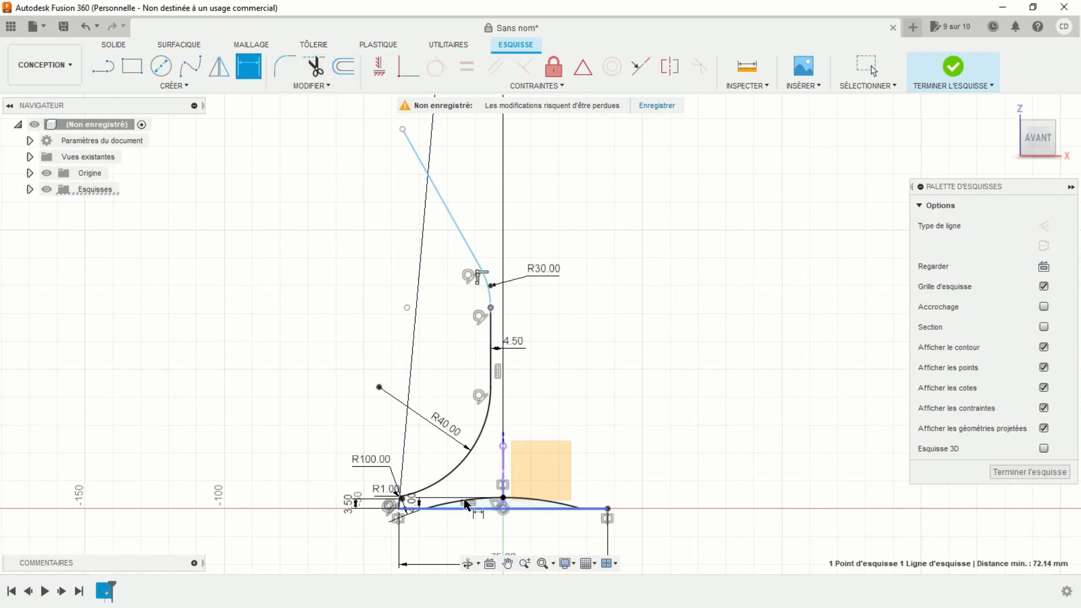
left_click(312, 452)
type("80")
key("Return")
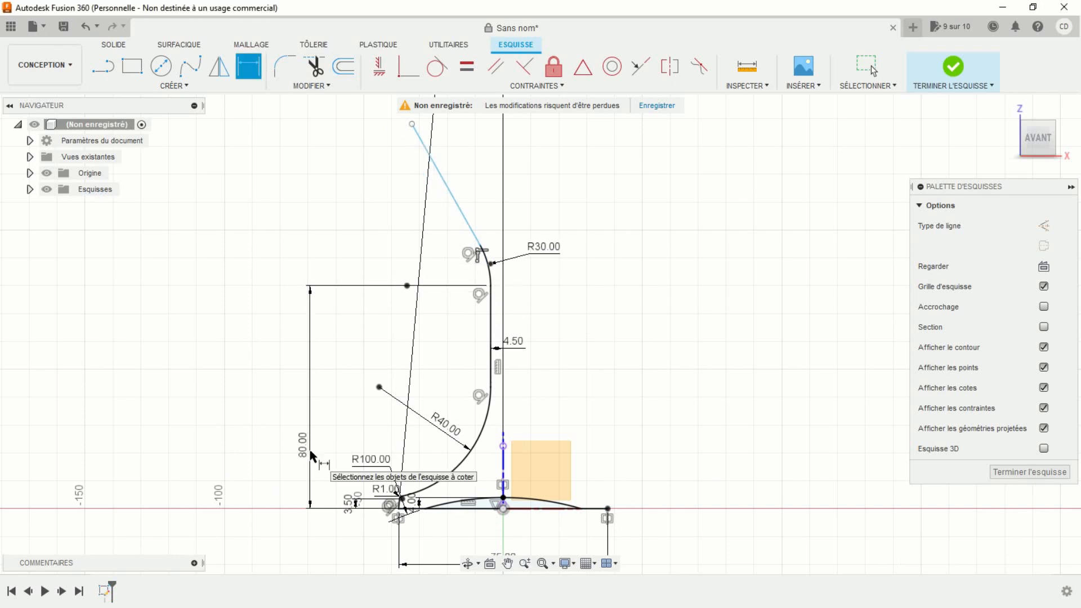
Step: Draw a three-point arc from the slanted line's upper endpoint, bulging away from the vertical axis and tangent to the line
middle_click_drag(613, 308, 558, 349)
mouse_move(503, 216)
middle_mouse_down()
mouse_move(519, 292)
mouse_move(483, 307)
middle_mouse_up()
scroll(524, 300, "down", 2)
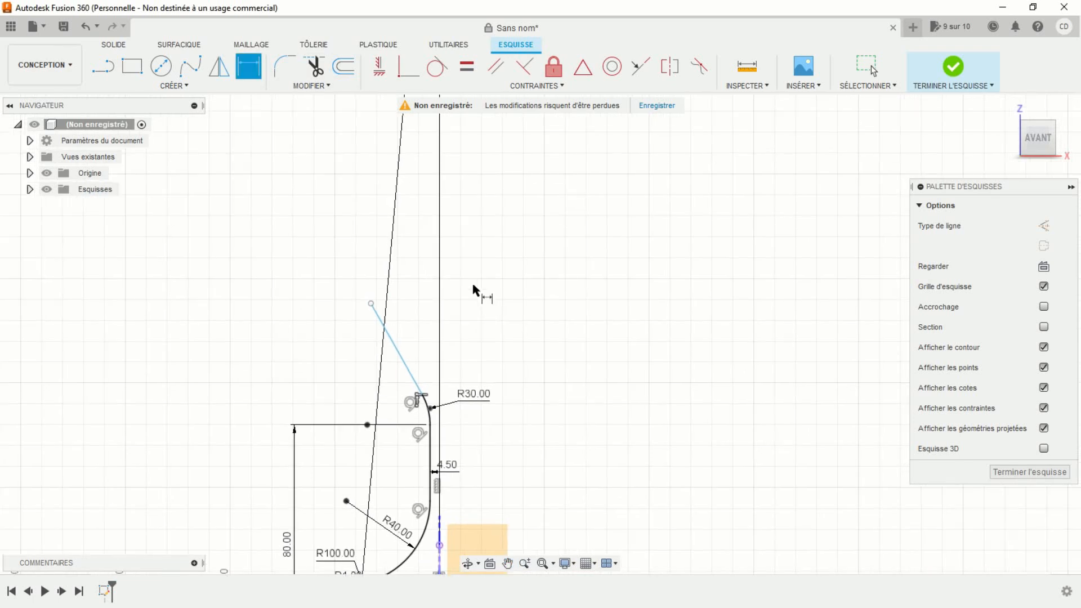
left_click(191, 85)
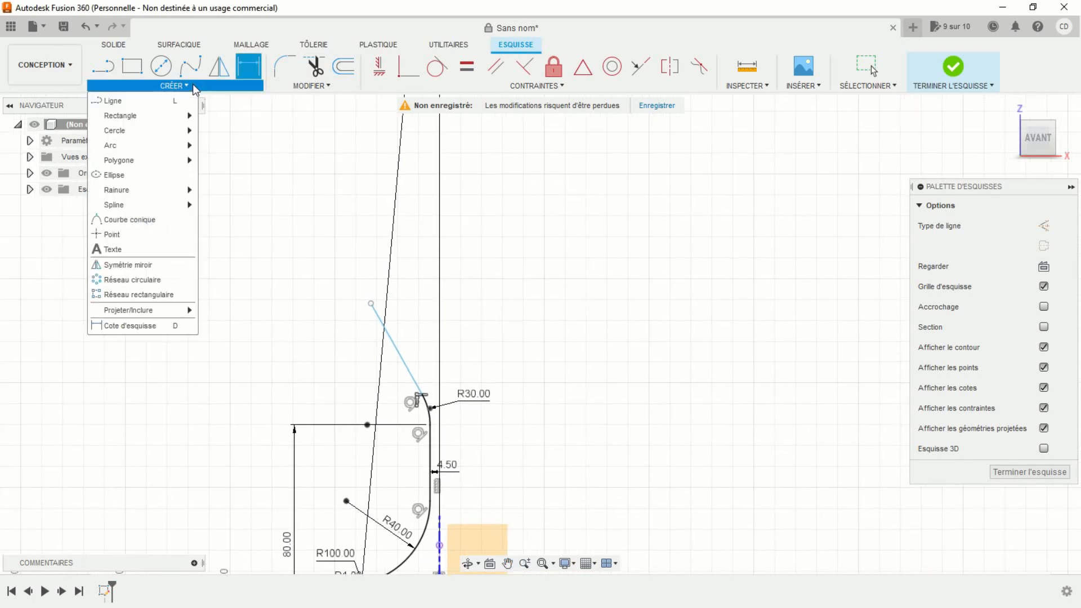
mouse_move(141, 146)
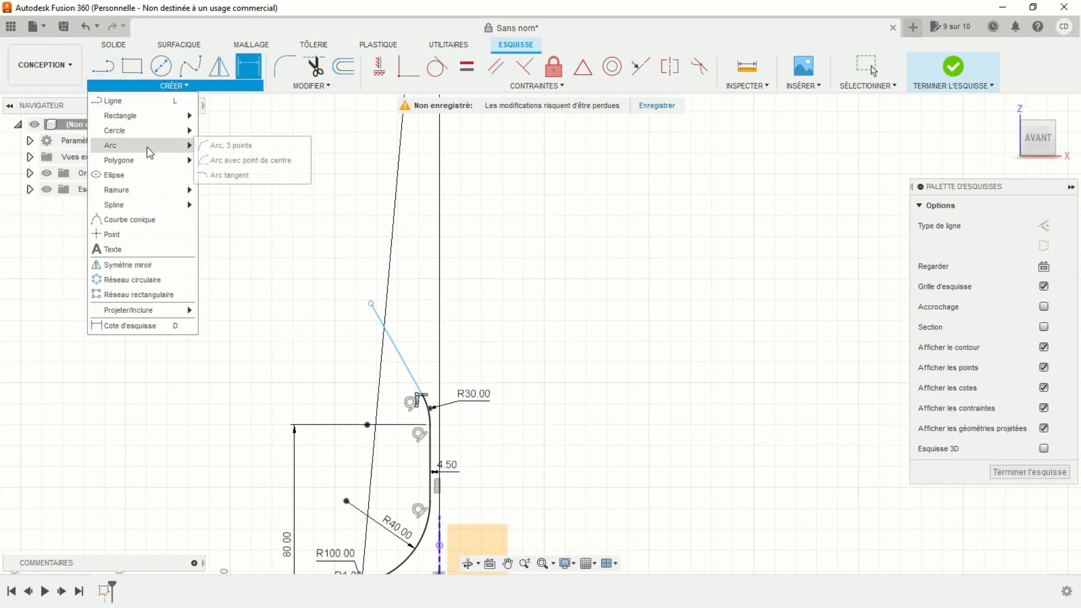
left_click(231, 146)
left_click(370, 305)
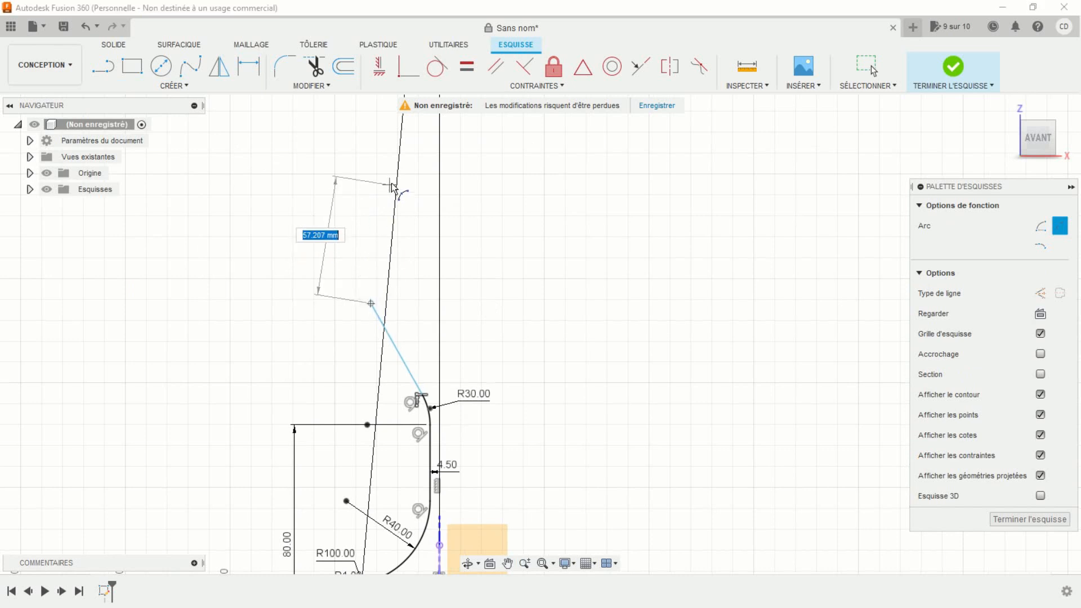
left_click(407, 168)
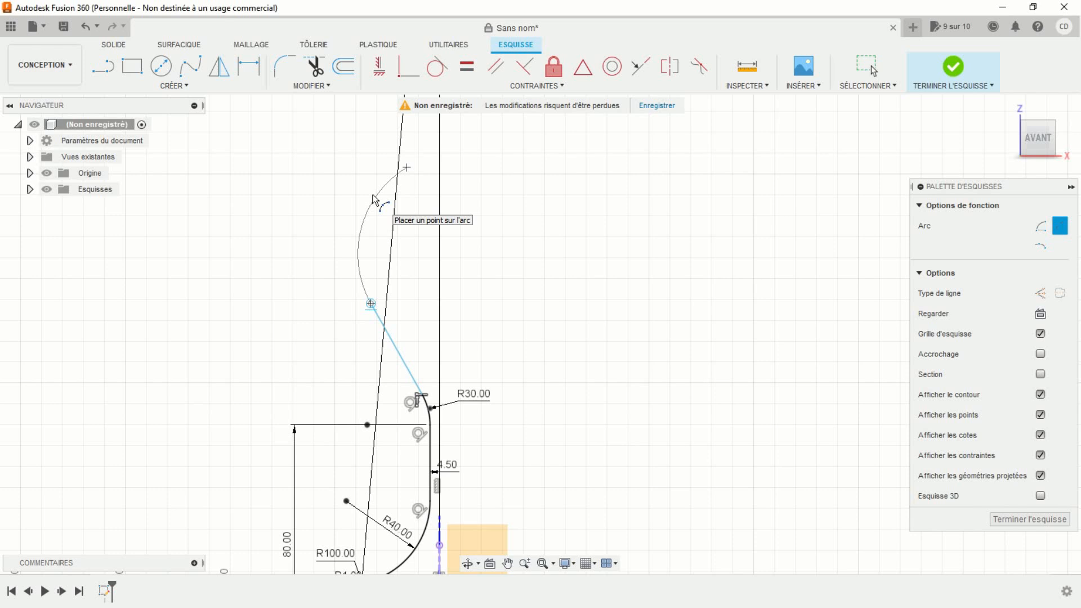
left_click(373, 198)
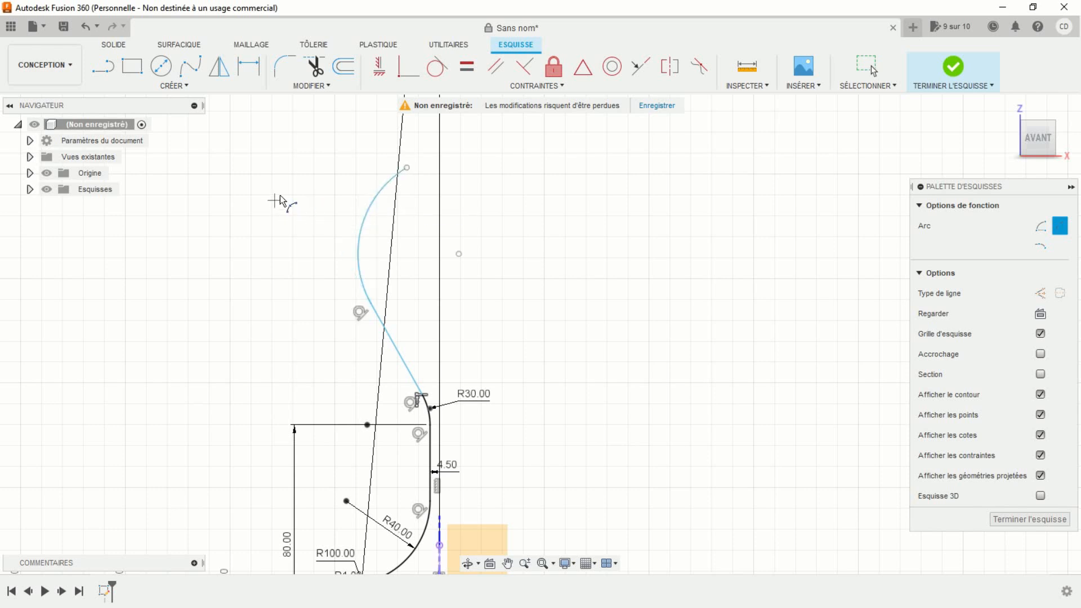
key("Escape")
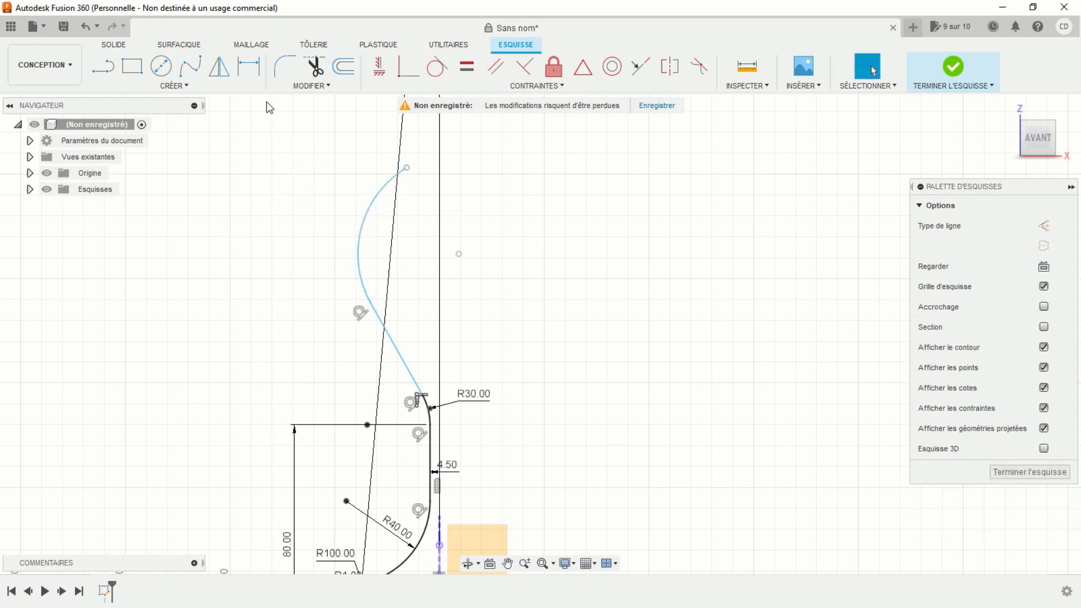
Step: Dimension the arc's upper endpoint at 95/2 mm from the vertical axis
left_click(245, 68)
left_click(407, 167)
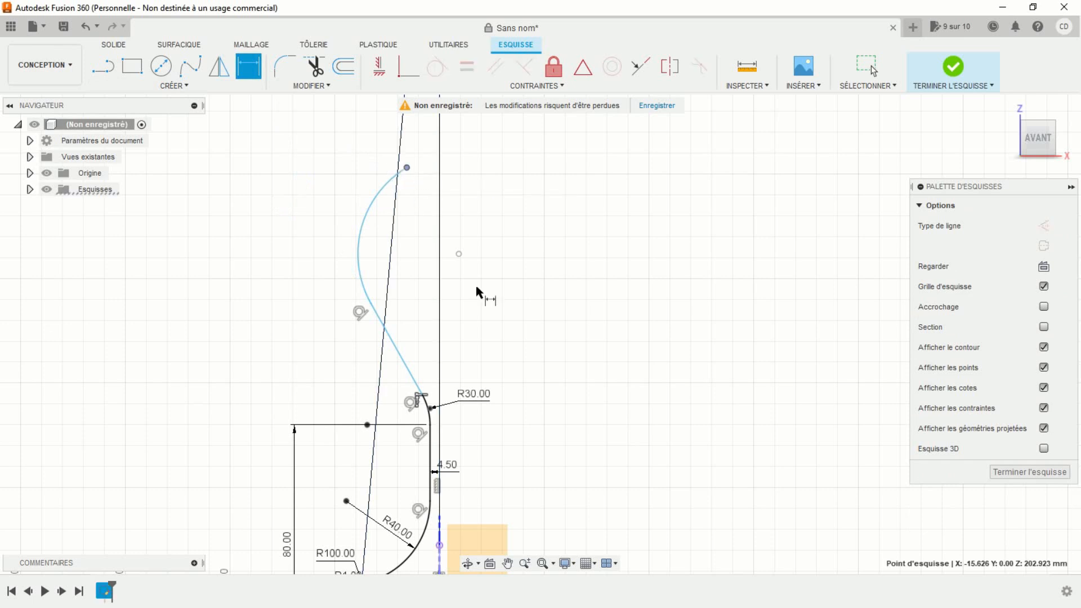
left_click(440, 530)
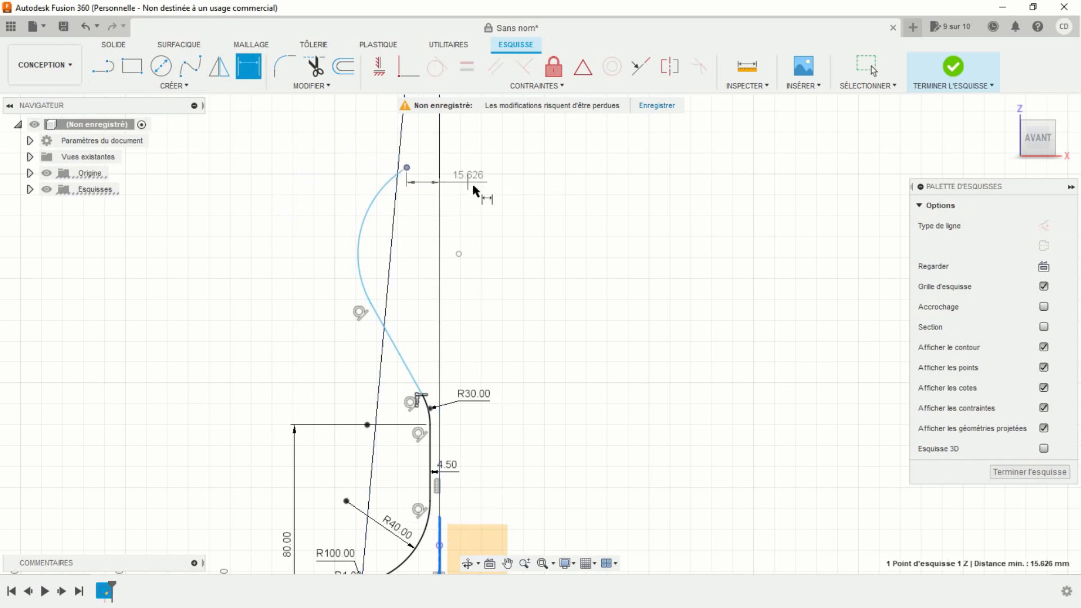
left_click(475, 197)
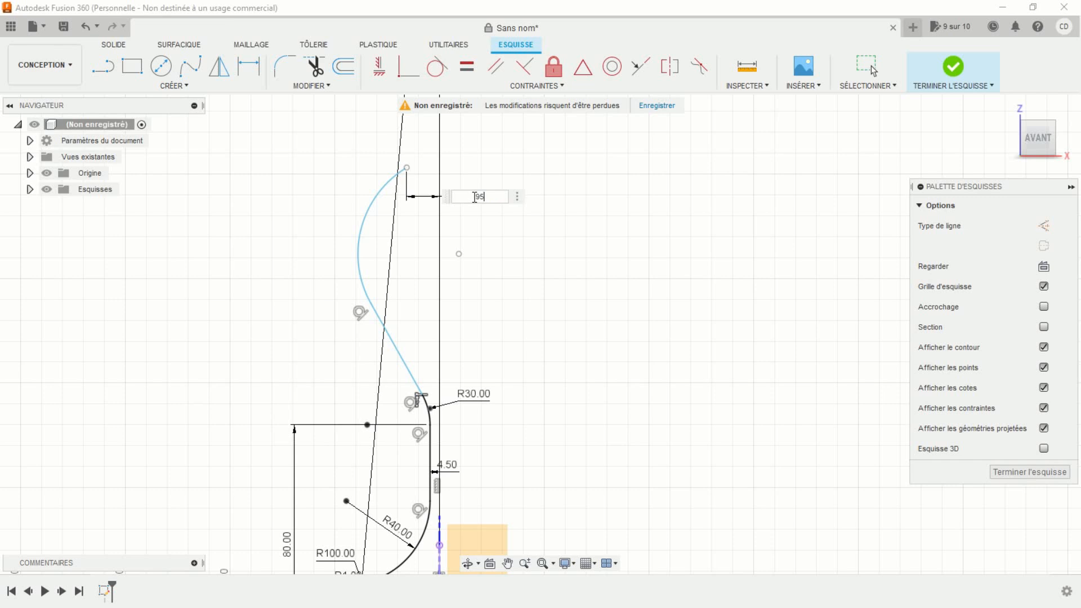
type("95/2")
key("Return")
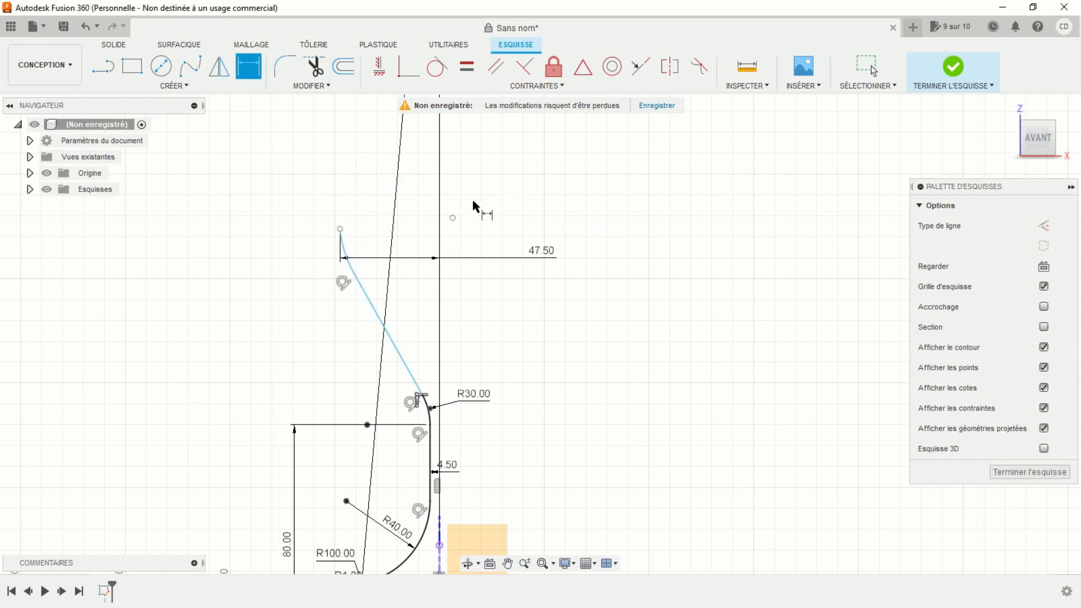
Step: Dimension the height of the arc's upper endpoint at 200 mm above the base line
key("Escape")
key("d")
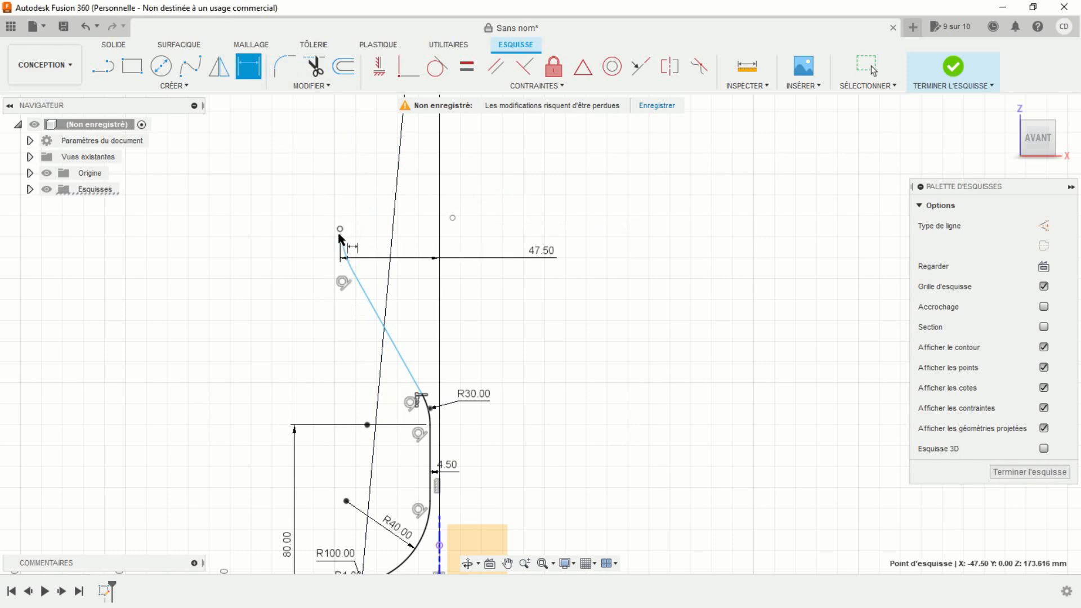
middle_click_drag(302, 349, 314, 234)
left_click(421, 476)
left_click(249, 363)
type("200")
key("Return")
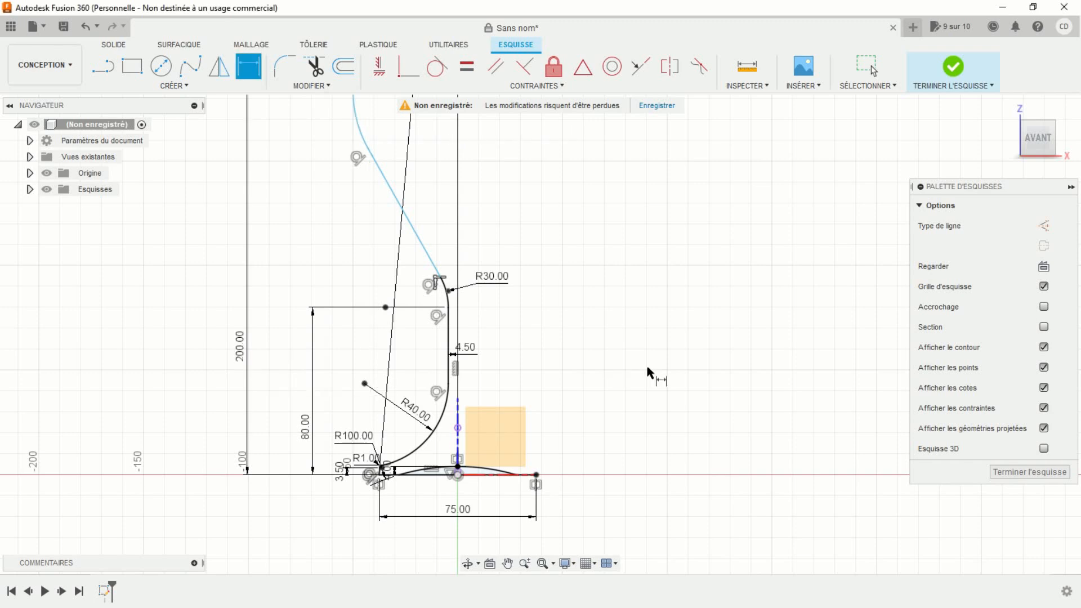
Step: Draw a vertical line about 41 mm long just outside the upper arc and convert it to a construction line
scroll(647, 367, "down", 3)
mouse_move(631, 338)
middle_mouse_down()
mouse_move(593, 376)
mouse_move(591, 351)
mouse_move(569, 341)
middle_mouse_up()
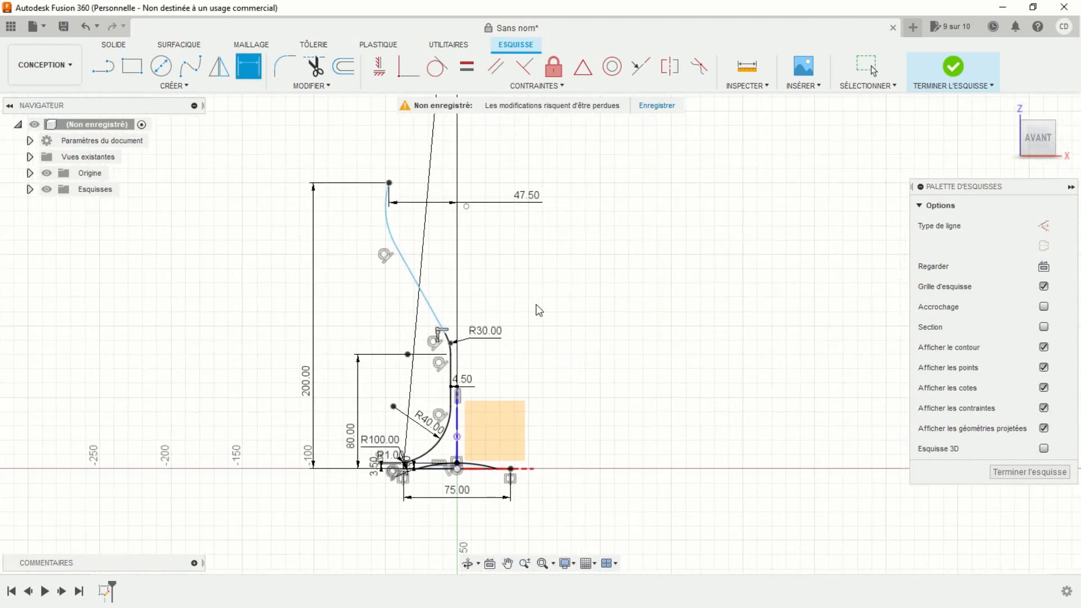
key("Escape")
left_click(103, 65)
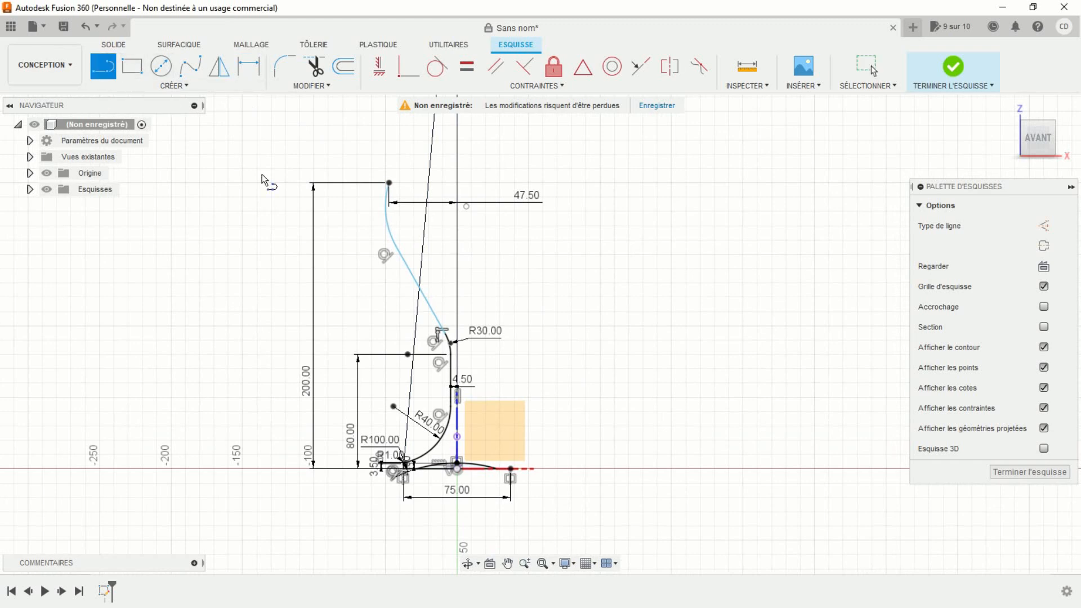
left_click(357, 197)
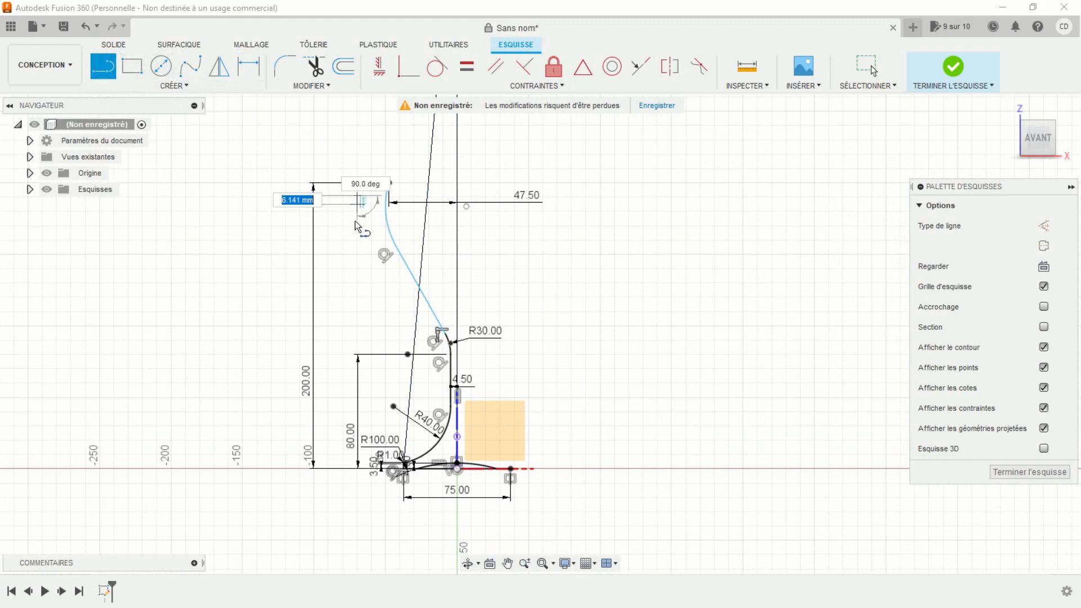
left_click(357, 254)
key("Escape")
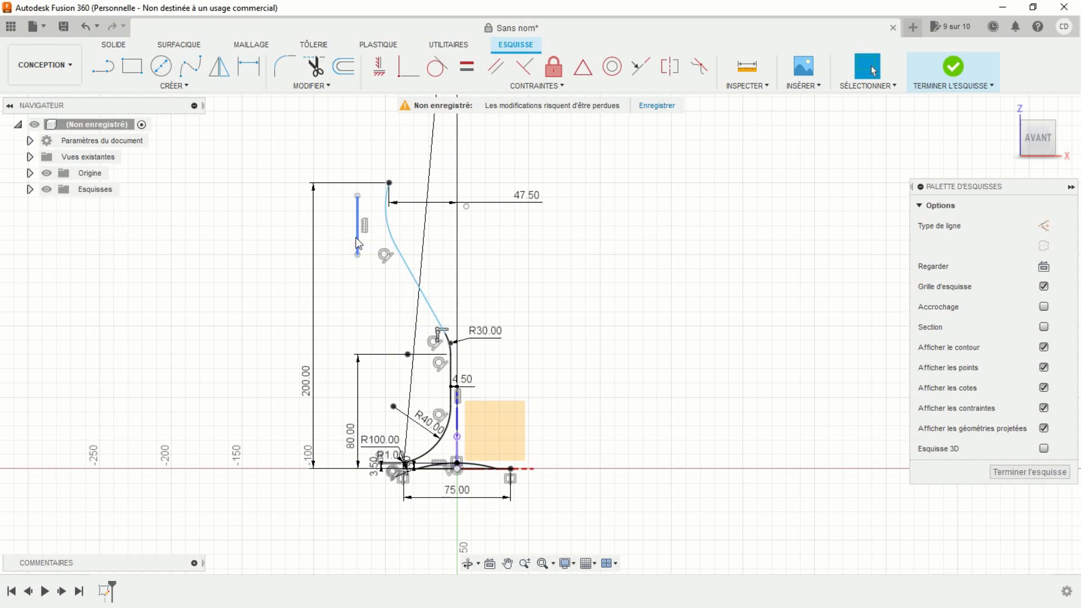
left_click(357, 242)
left_click(1043, 227)
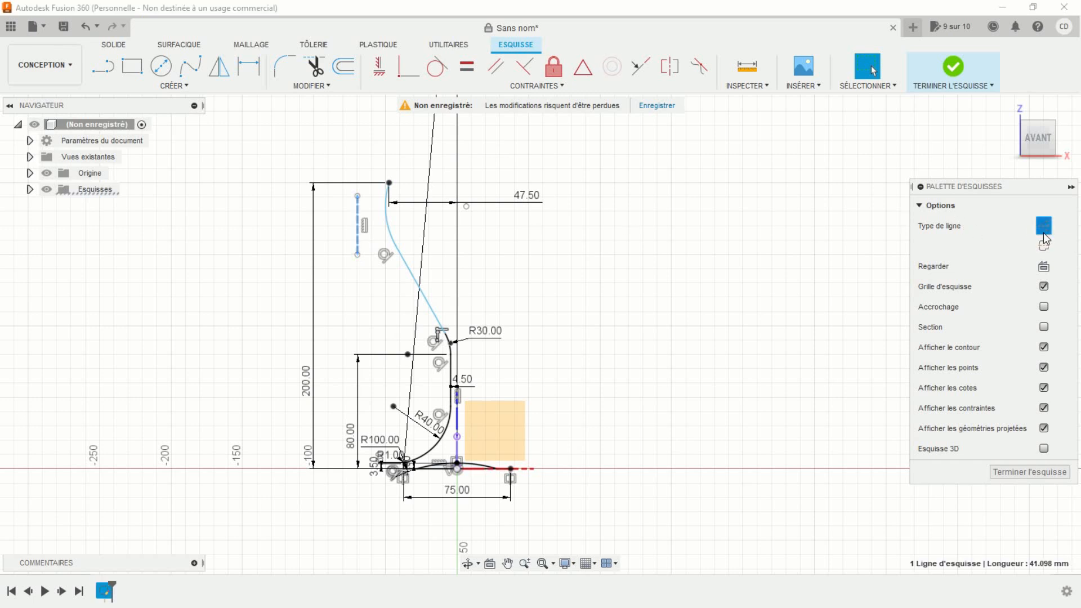
left_click(249, 66)
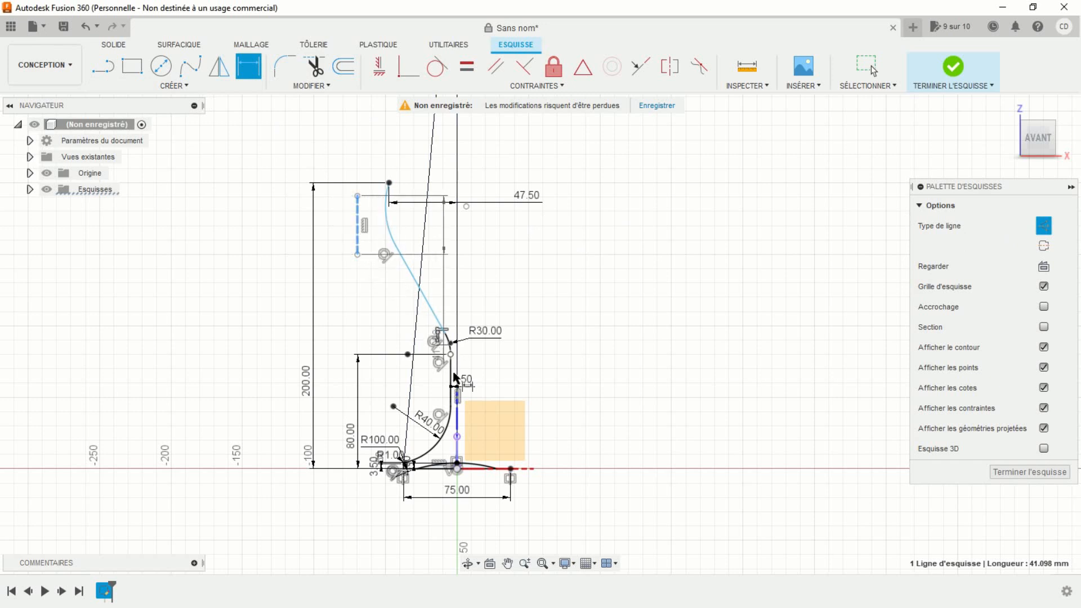
left_click(459, 420)
key("Return")
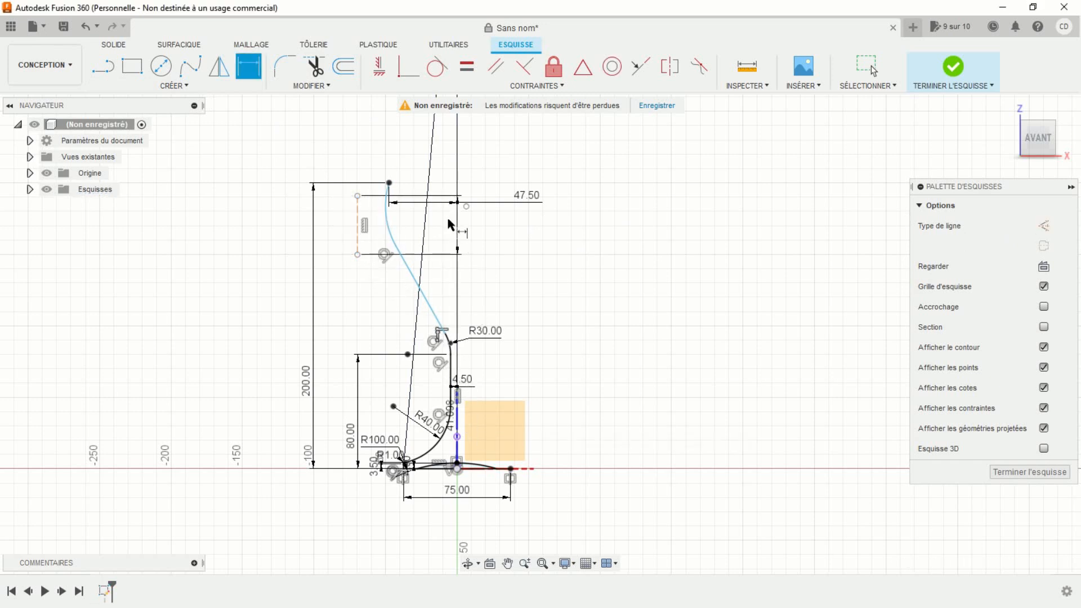
key("Escape")
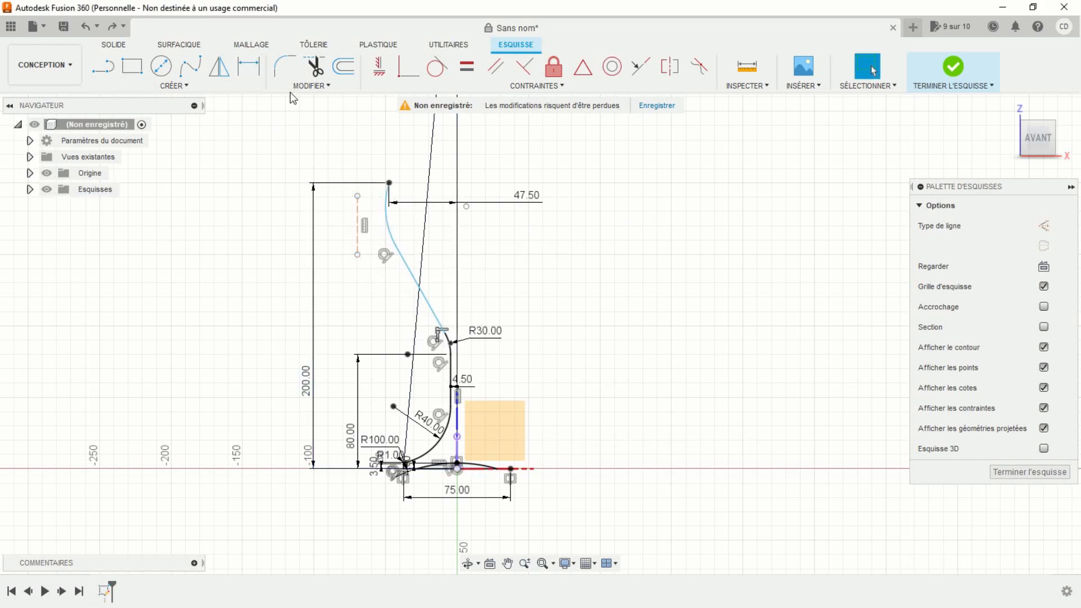
Step: Dimension the vertical construction line at 58 mm from the vertical axis
left_click(248, 67)
left_click(359, 242)
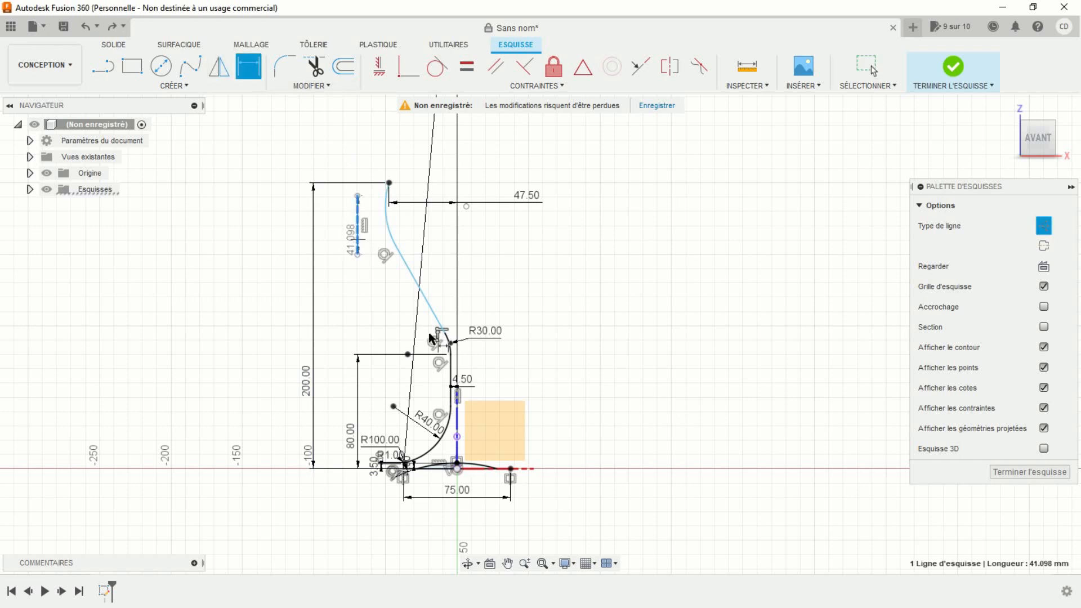
left_click(456, 446)
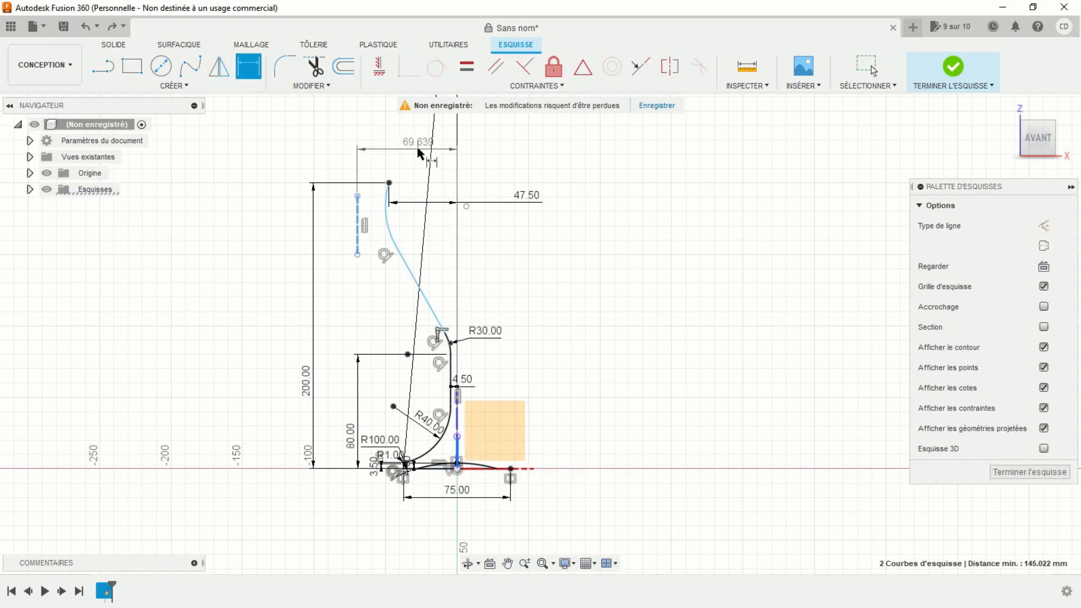
left_click(411, 145)
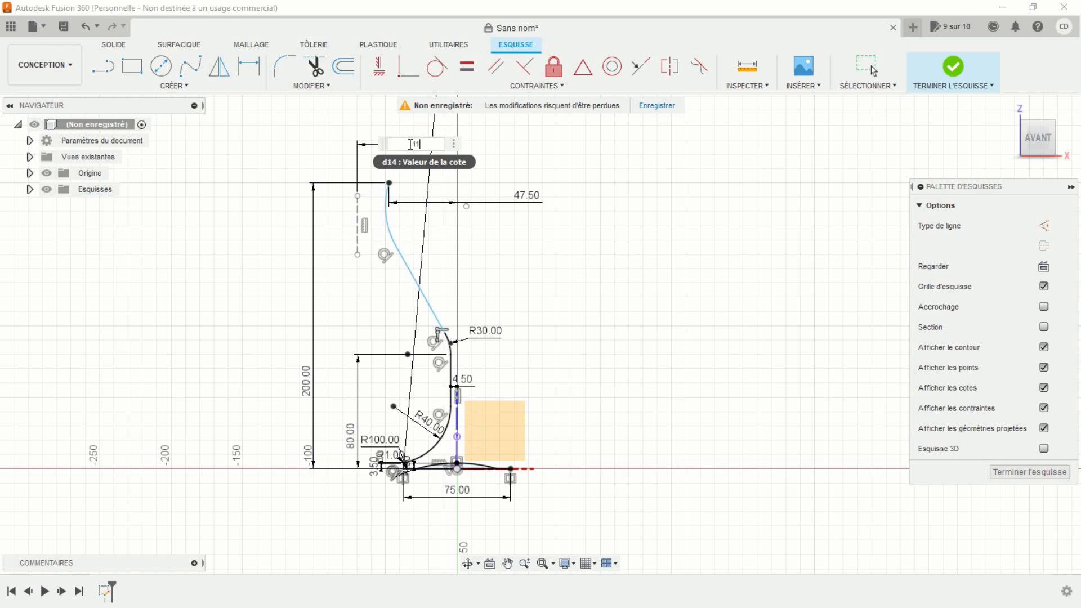
key("Return")
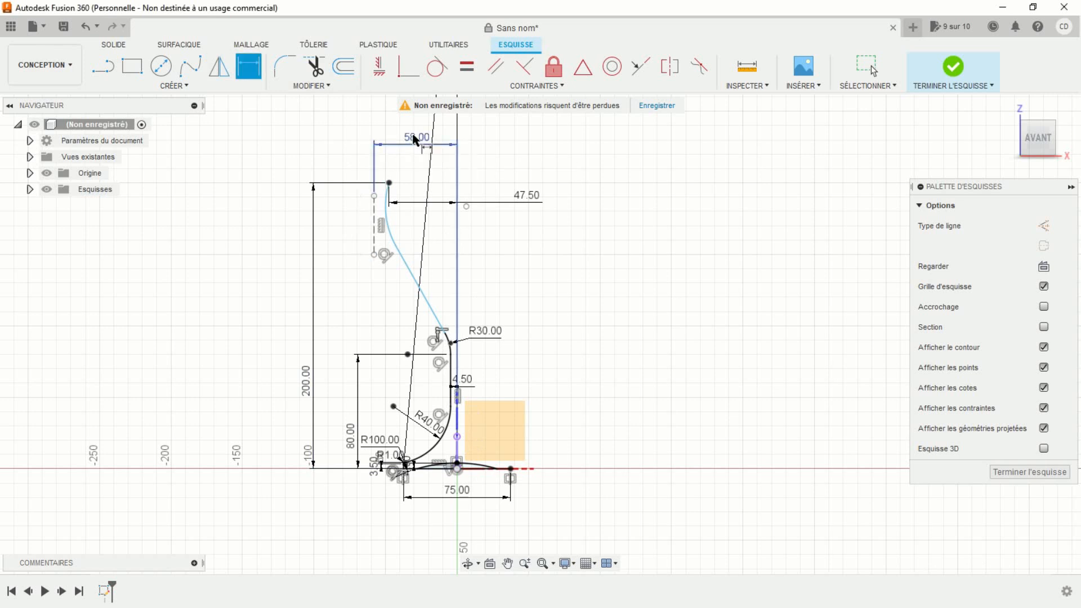
Step: Make the upper arc tangent to the vertical construction line
left_click(437, 66)
left_click(376, 215)
left_click(374, 214)
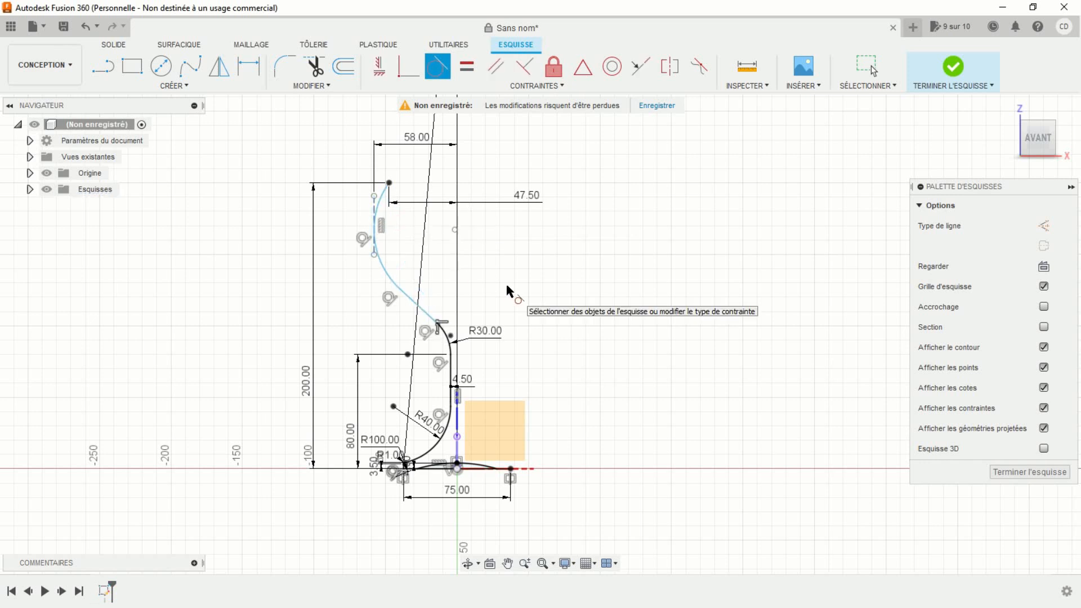
key("Escape")
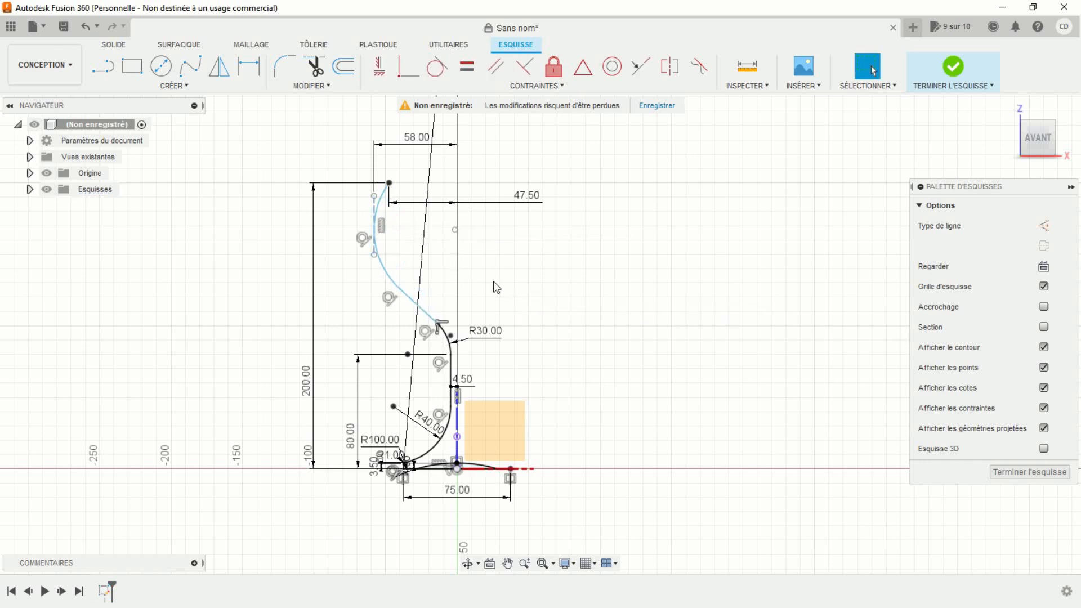
Step: Dimension the upper arc with a 50 mm radius
left_click(249, 74)
left_click(376, 217)
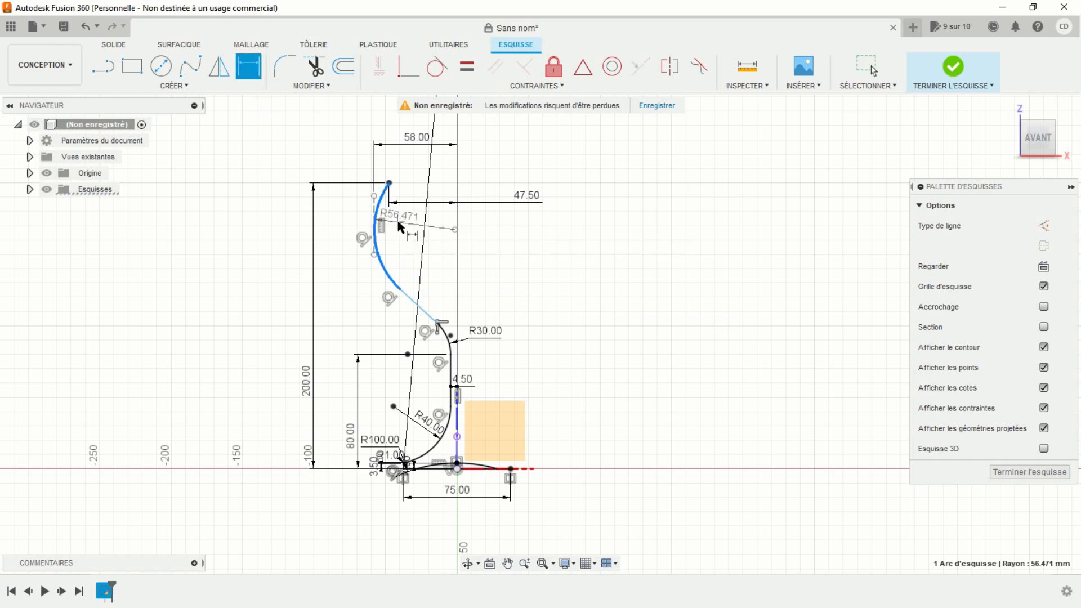
left_click(399, 226)
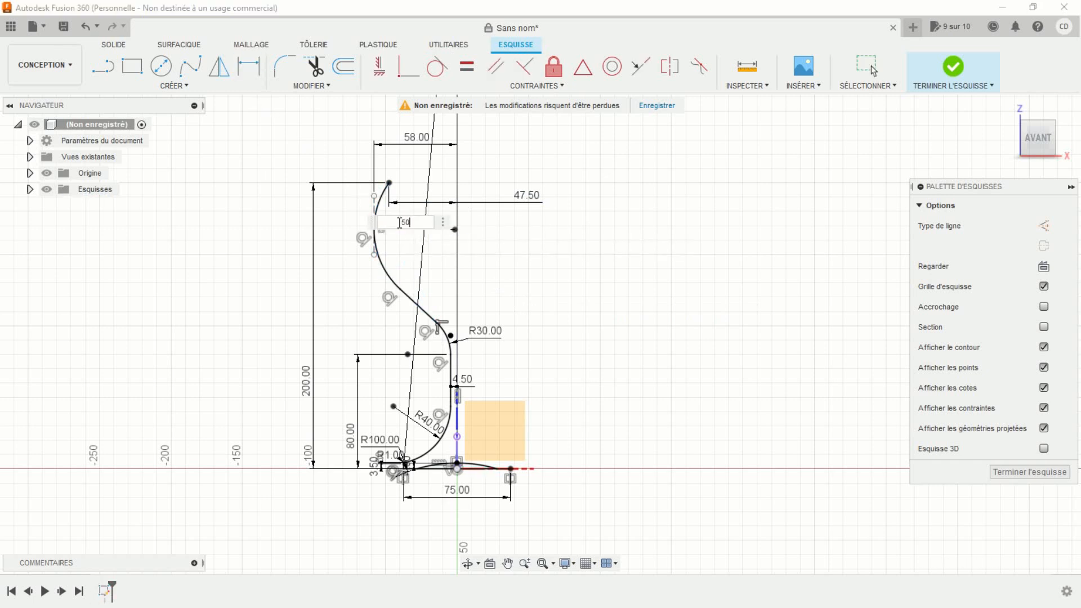
key("Return")
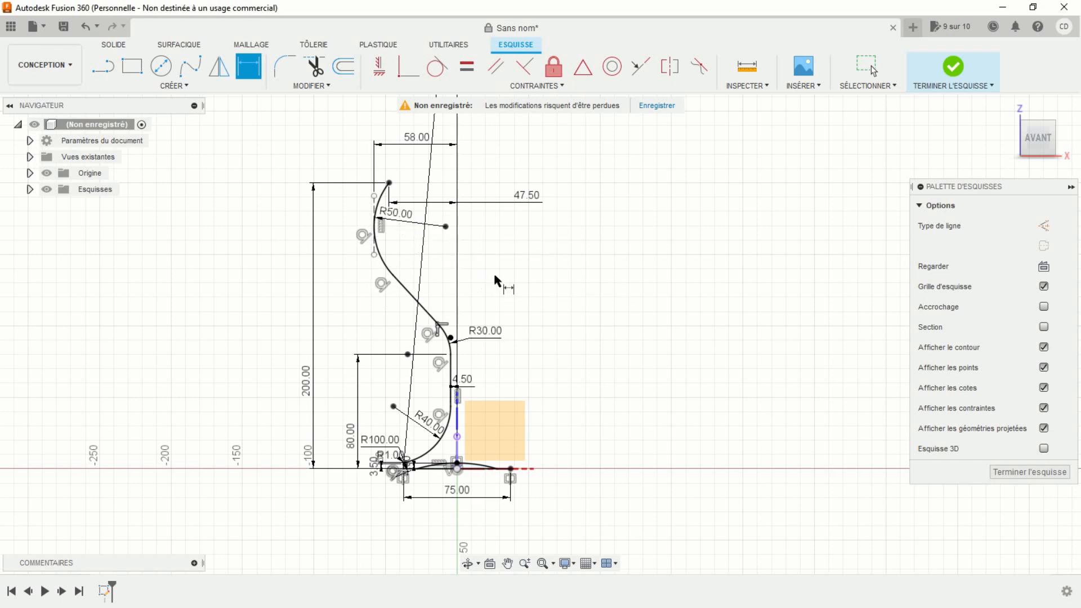
Step: Draw a short horizontal line from the upper arc's top endpoint inward toward the vertical axis
scroll(442, 220, "up", 10)
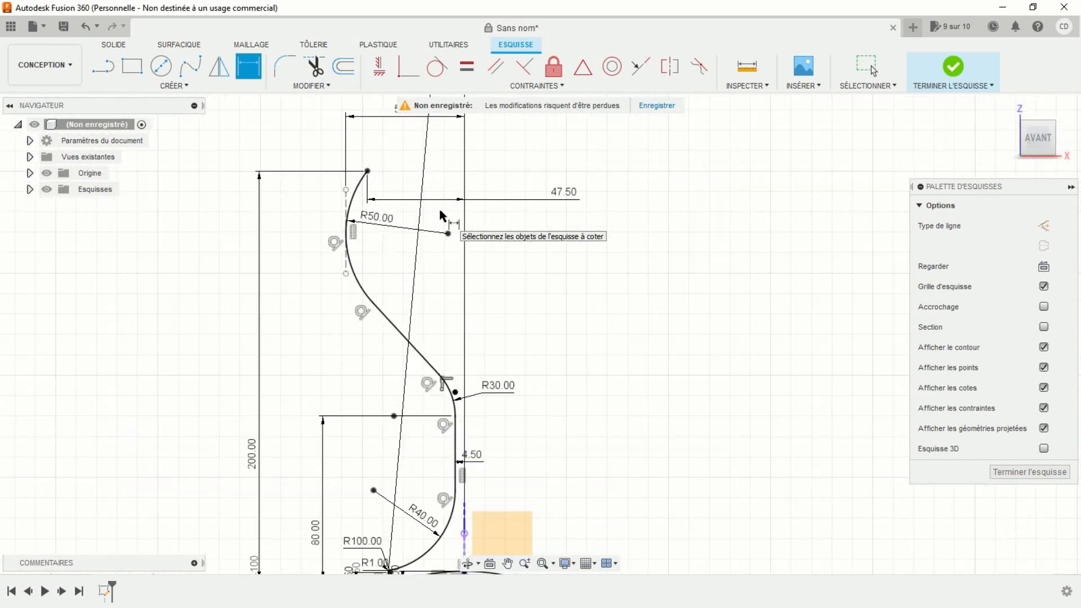
mouse_move(430, 222)
middle_mouse_down()
mouse_move(385, 245)
mouse_move(438, 312)
middle_mouse_up()
scroll(396, 266, "up", 1)
middle_click_drag(372, 208, 460, 208)
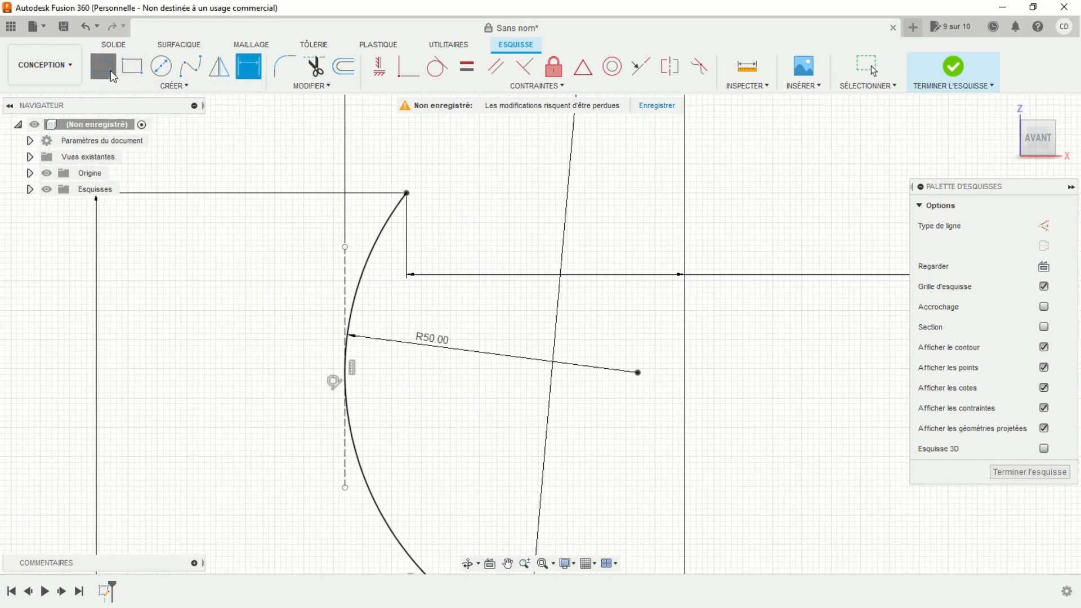
left_click(111, 73)
left_click(406, 193)
left_click(470, 194)
key("Escape")
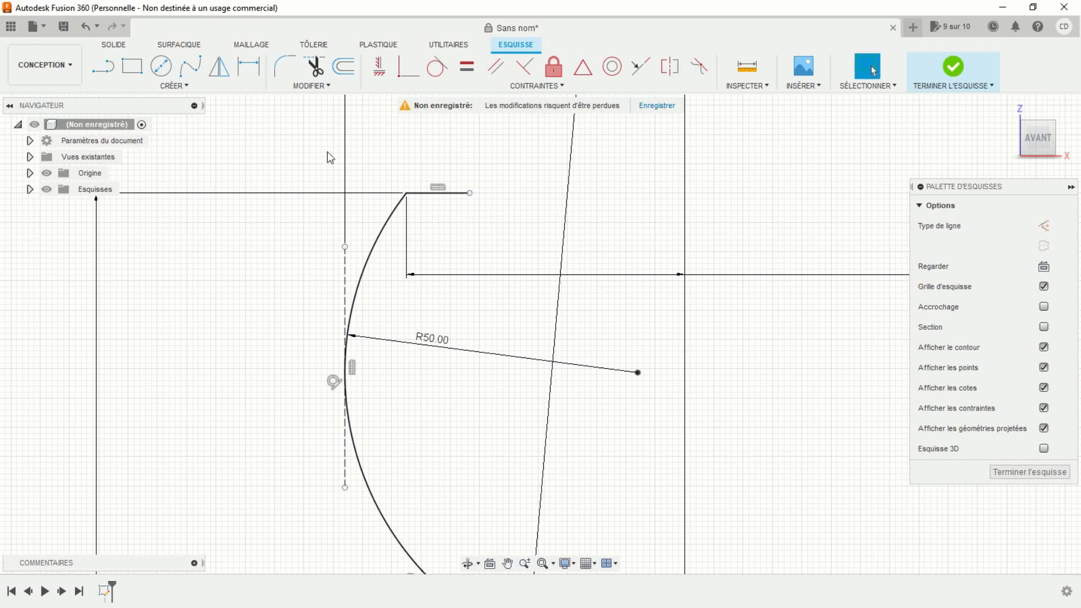
Step: Offset the bowl's upper 50 mm arc inward by 0.75 mm
left_click(343, 66)
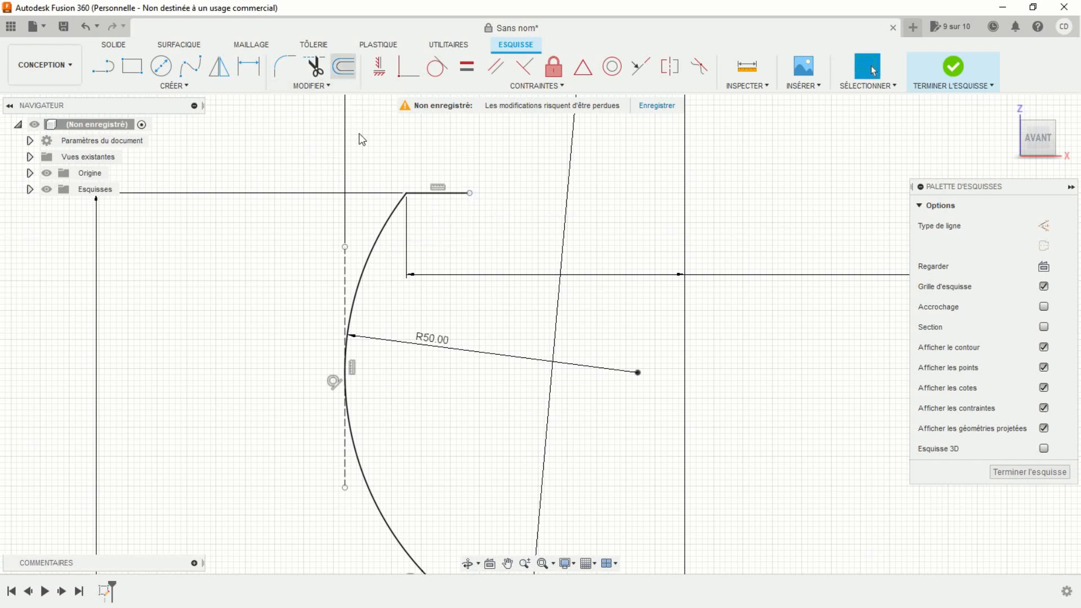
left_click(376, 235)
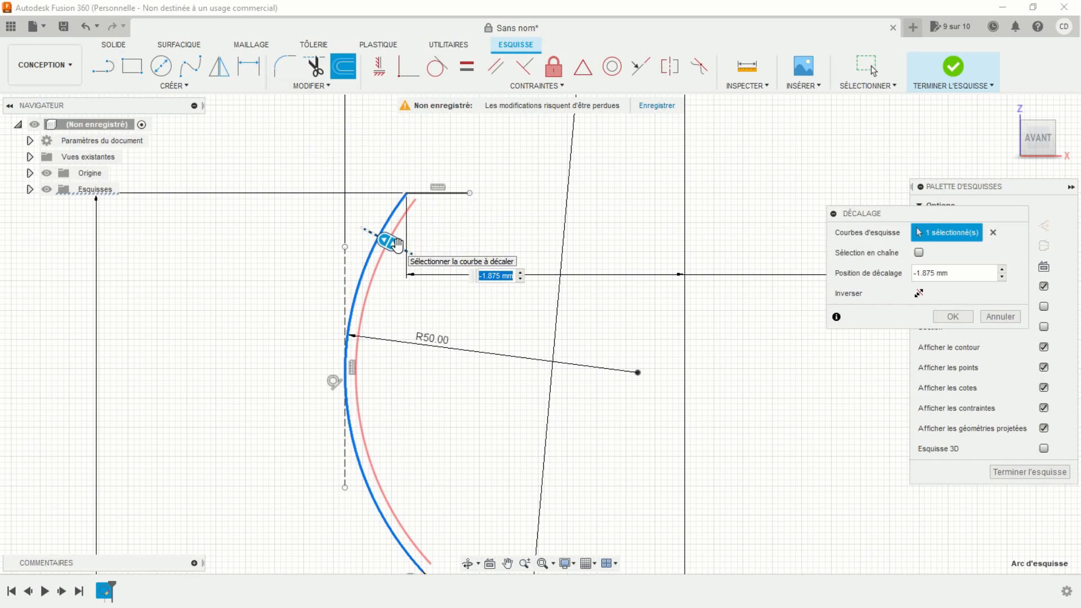
type("-0.75")
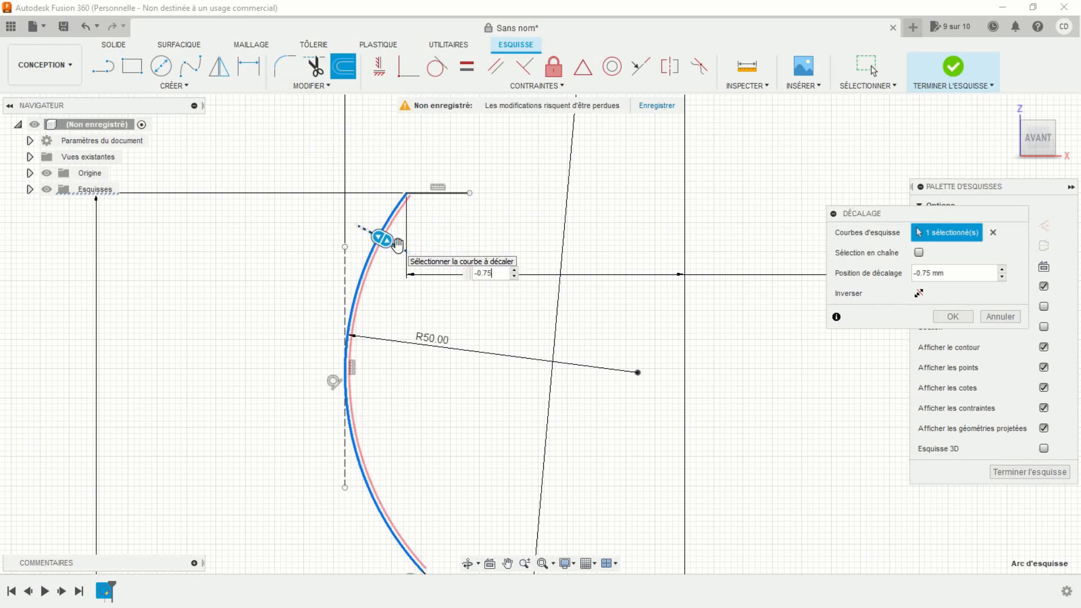
key("Return")
Step: Extend the inner offset arc up to the horizontal rim line and trim the part of that line beyond it
scroll(404, 235, "up", 4)
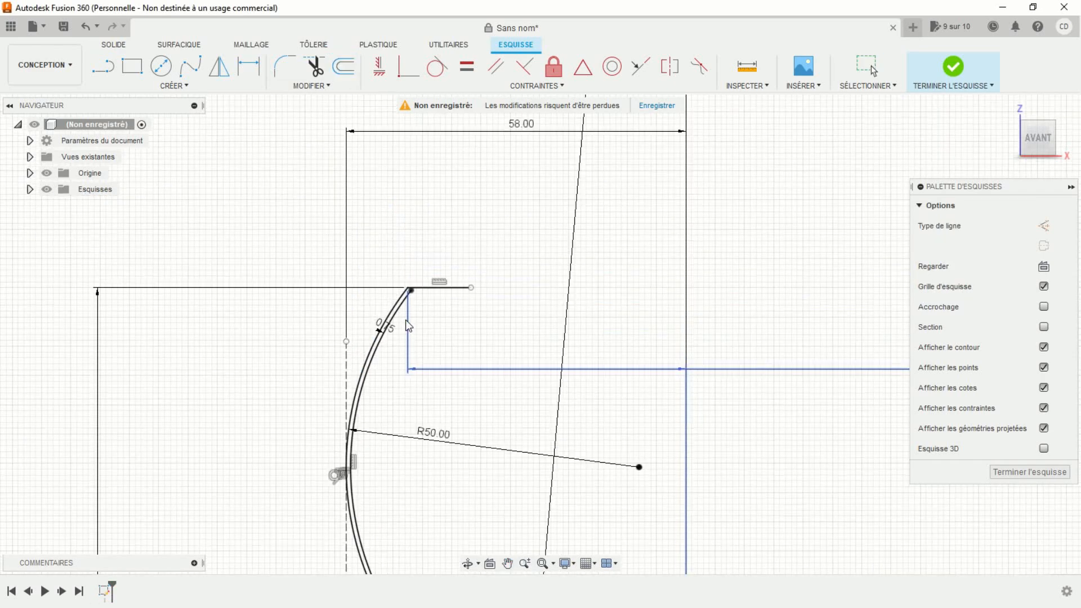
scroll(424, 262, "up", 3)
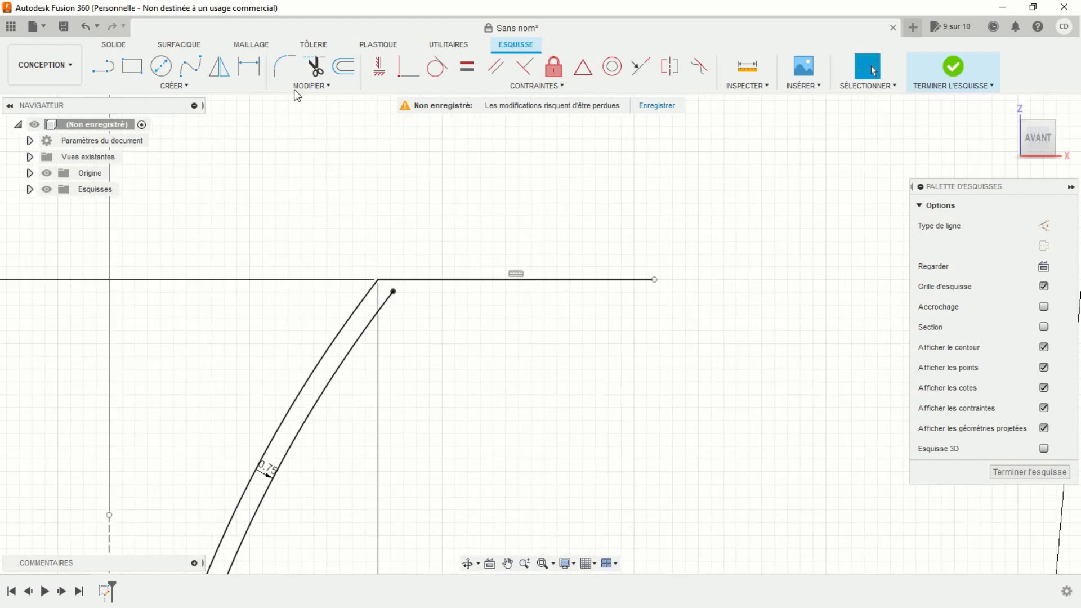
left_click(309, 82)
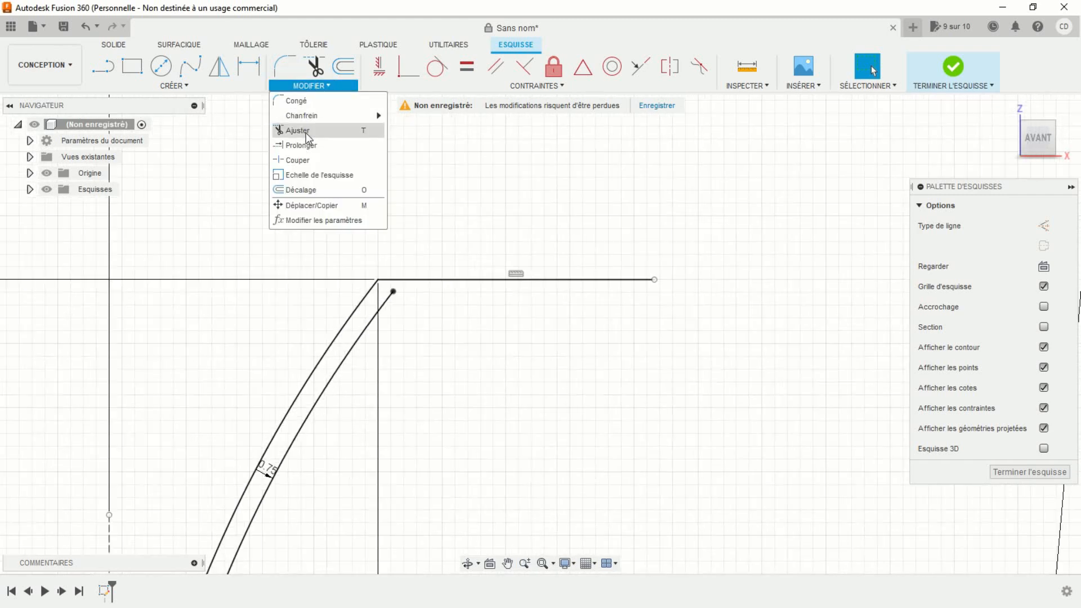
left_click(311, 146)
left_click(389, 297)
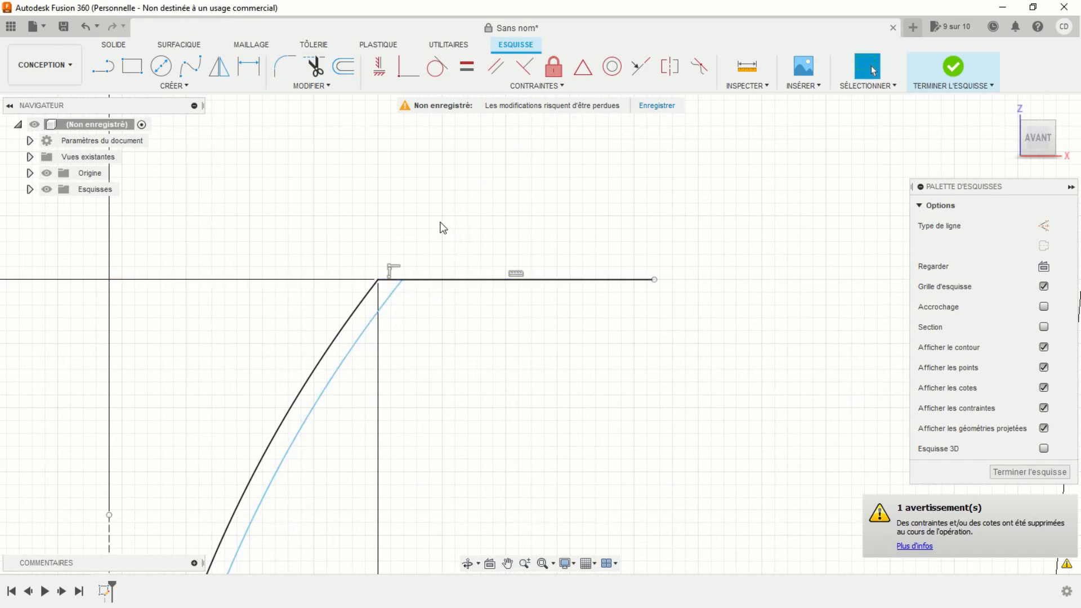
key("t")
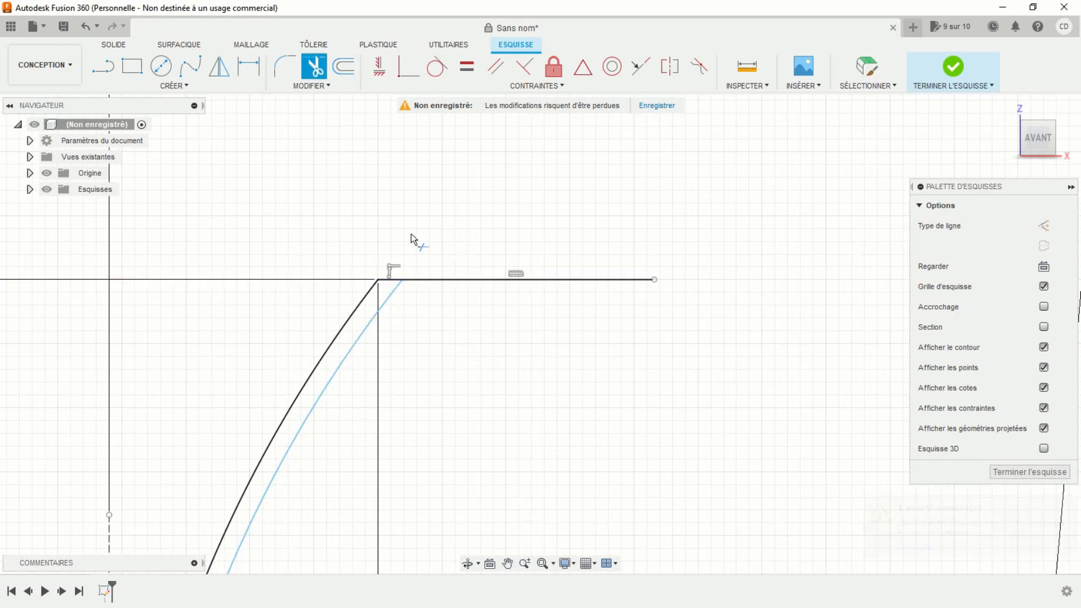
left_click(421, 280)
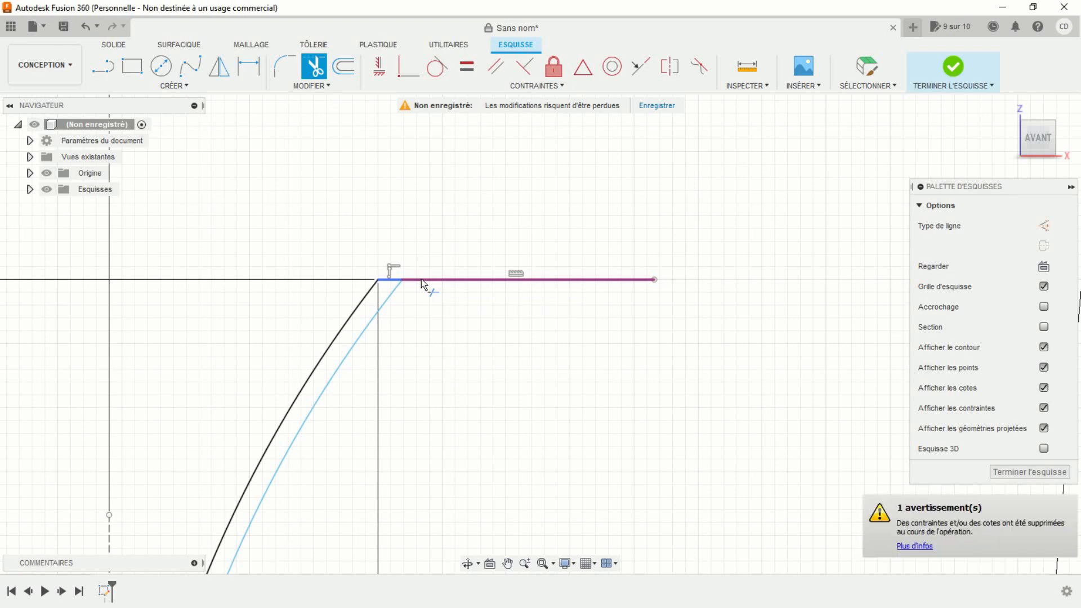
Step: Dimension the wall thickness between the outer and inner bowl arcs at 0.75 mm
left_click(249, 71)
left_click(364, 309)
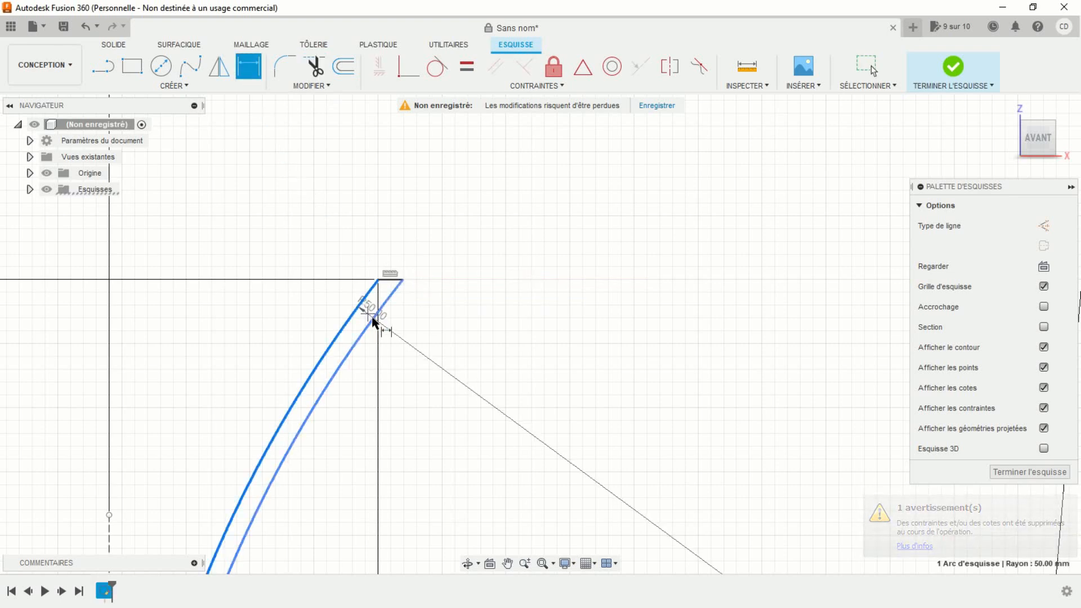
left_click(376, 324)
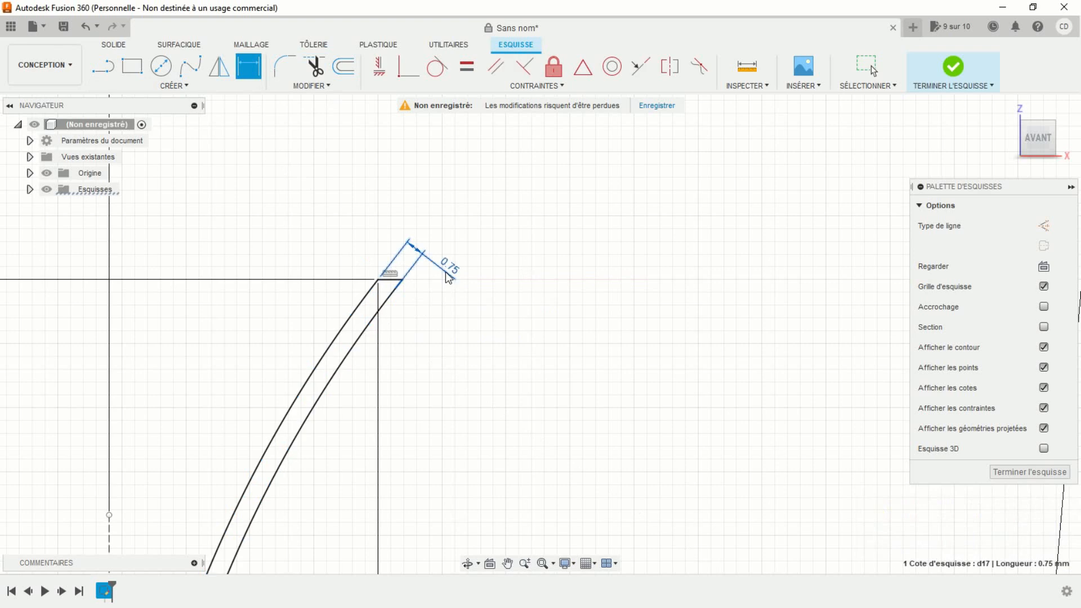
left_click(447, 272)
type("0.75")
key("Return")
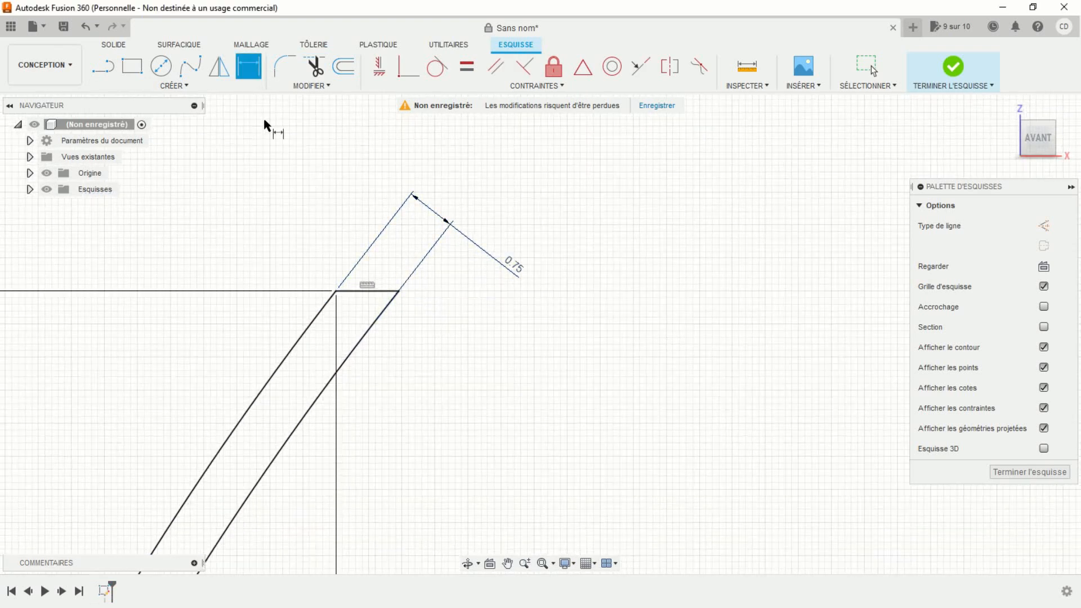
Step: Fillet the outer and inner corners of the bowl's rim with a 0.2 mm radius
left_click(285, 66)
left_click(341, 292)
left_click(329, 299)
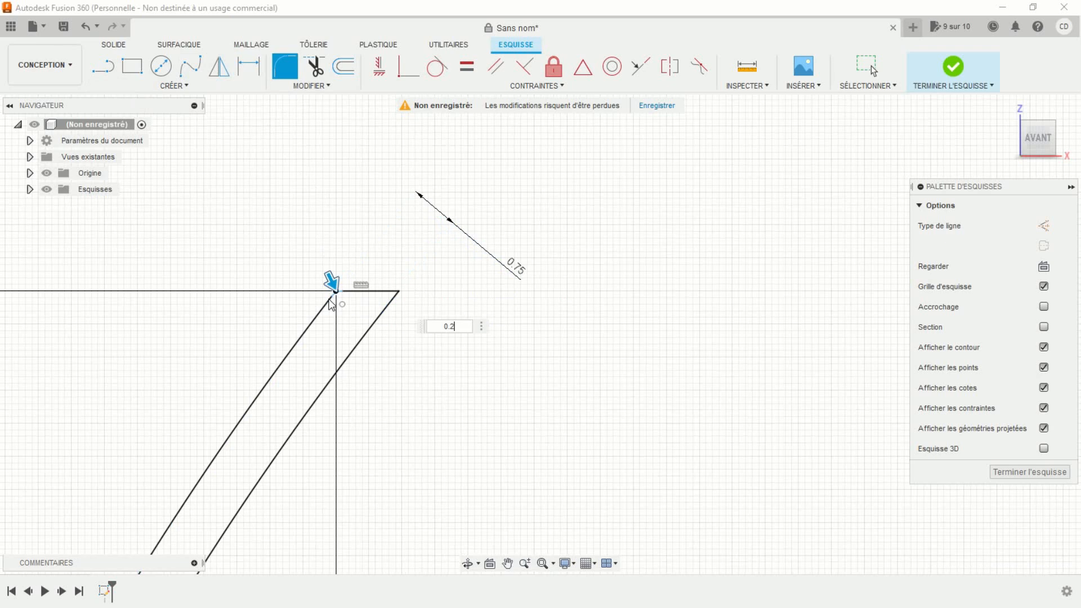
key("Return")
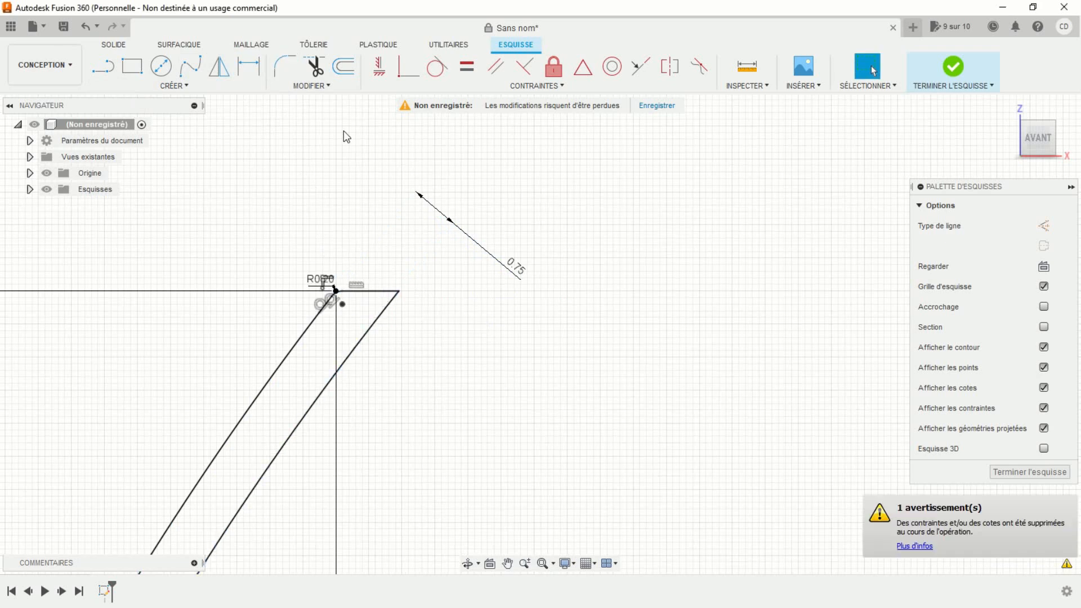
left_click(391, 292)
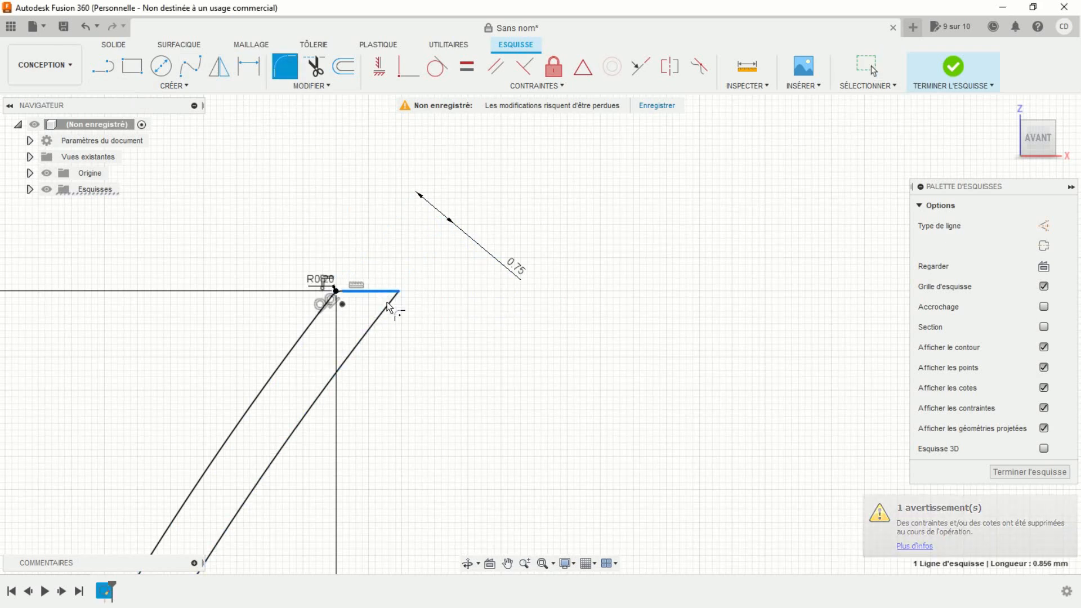
left_click(389, 308)
key("Return")
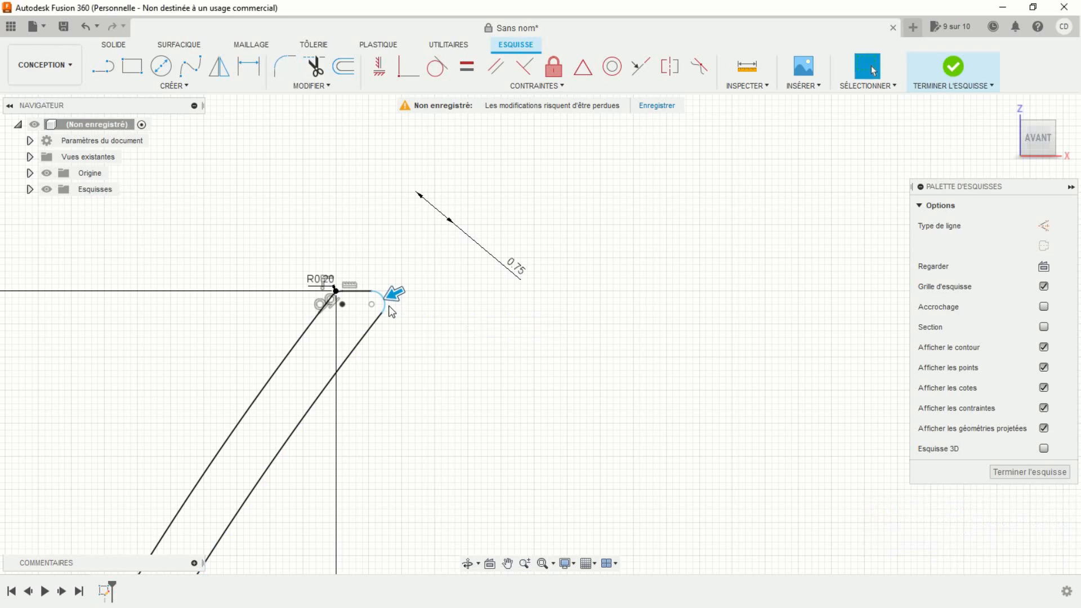
Step: Offset the bowl's slanted lower line inward by 0.75 mm to continue the inner wall
scroll(434, 367, "down", 4)
scroll(492, 459, "down", 2)
middle_click_drag(488, 455, 510, 253)
scroll(515, 371, "down", 5)
middle_click_drag(491, 404, 453, 234)
scroll(491, 468, "down", 2)
mouse_move(462, 432)
middle_mouse_down()
mouse_move(391, 363)
mouse_move(389, 329)
middle_mouse_up()
scroll(391, 362, "down", 3)
scroll(391, 366, "up", 6)
scroll(391, 374, "up", 1)
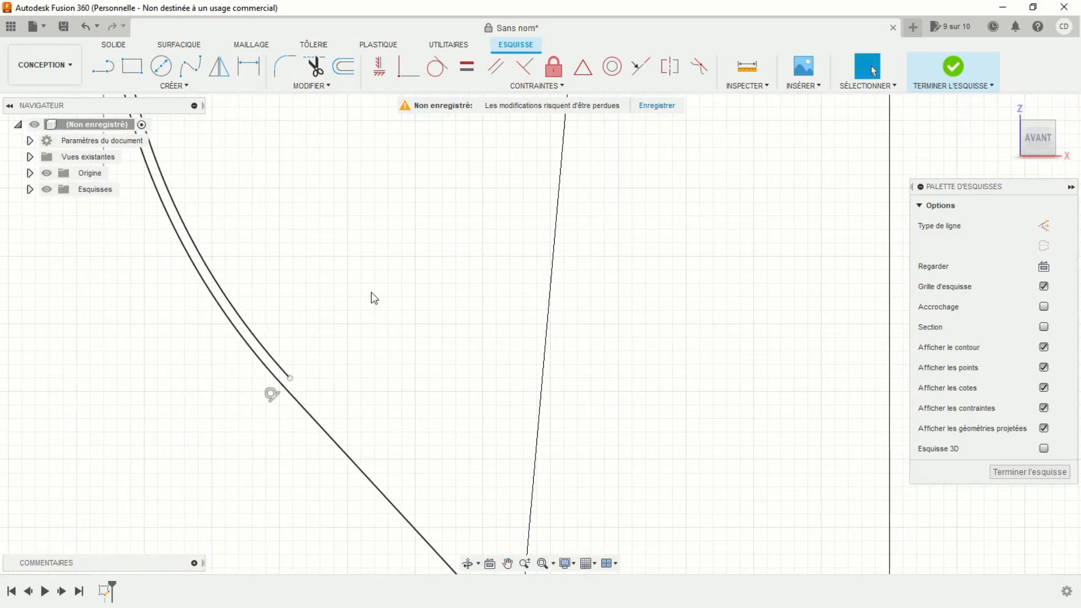
left_click(343, 67)
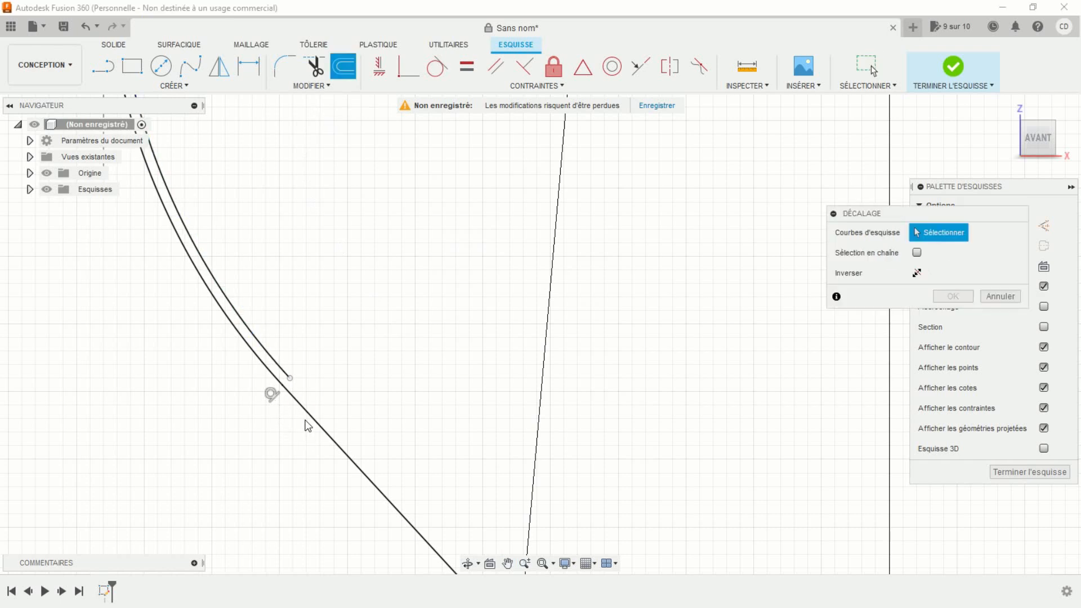
left_click(309, 420)
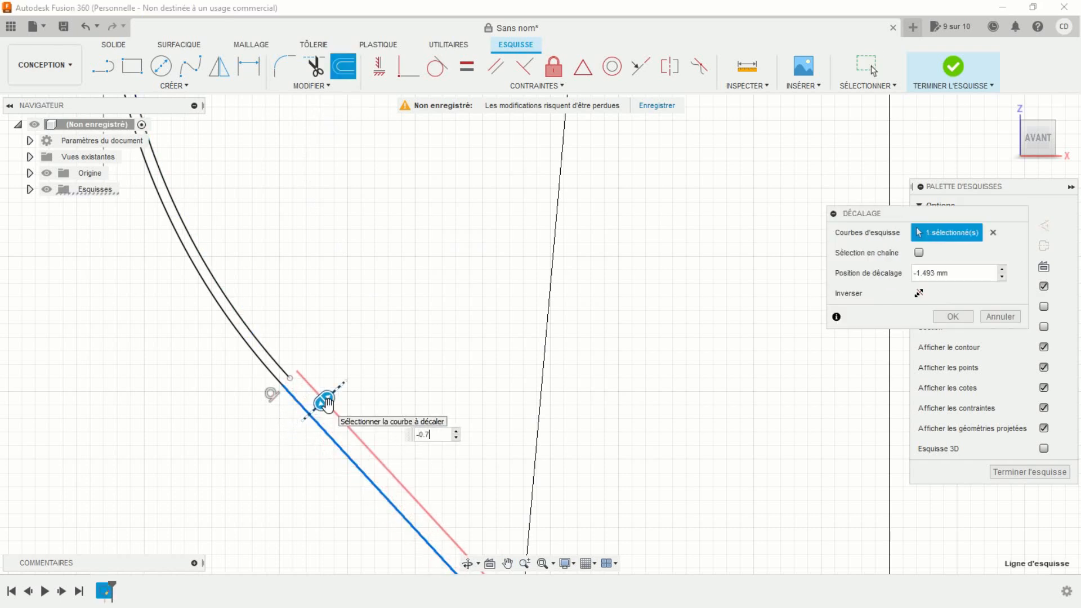
type("-0.7")
key("Return")
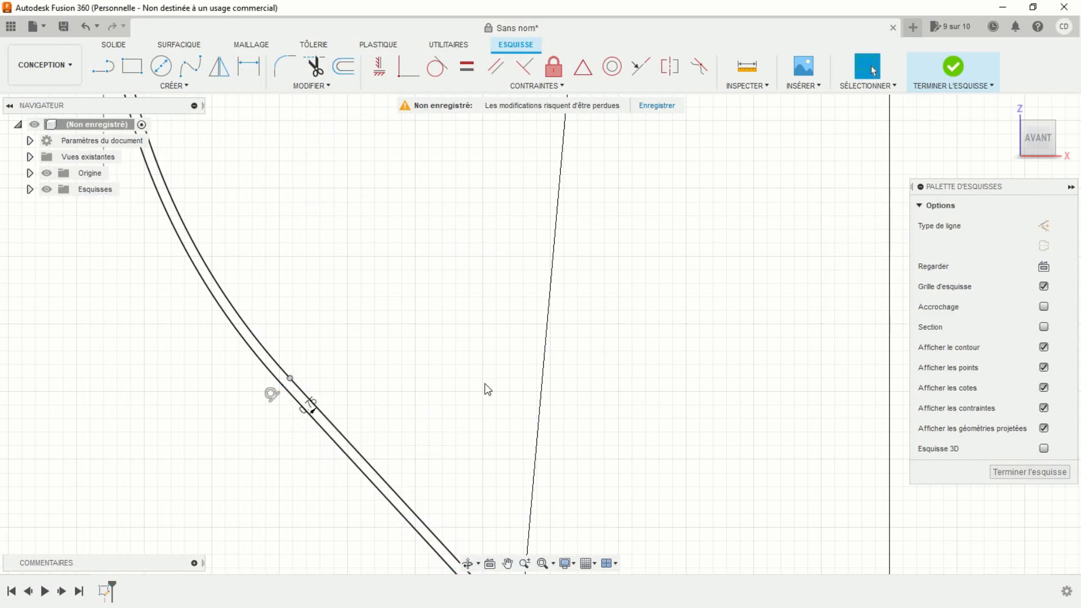
Step: Draw a shallow, downward-bulging three-point arc across the vertical axis near the 30 mm arc at the top of the stem
scroll(485, 384, "down", 5)
middle_click_drag(511, 398, 380, 248)
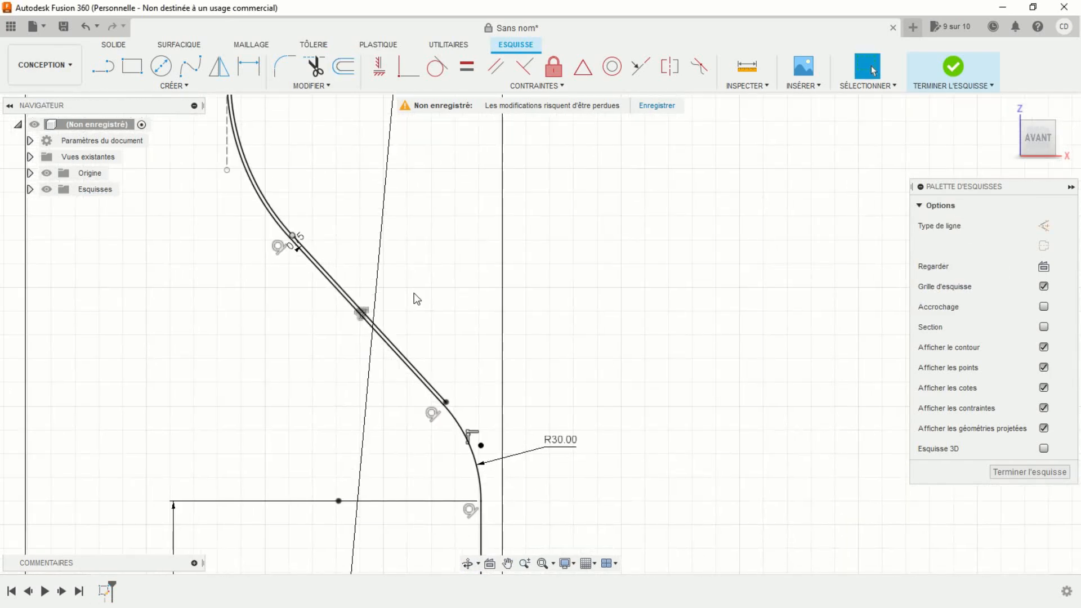
mouse_move(484, 359)
middle_mouse_down()
mouse_move(417, 282)
mouse_move(317, 216)
mouse_move(341, 198)
middle_mouse_up()
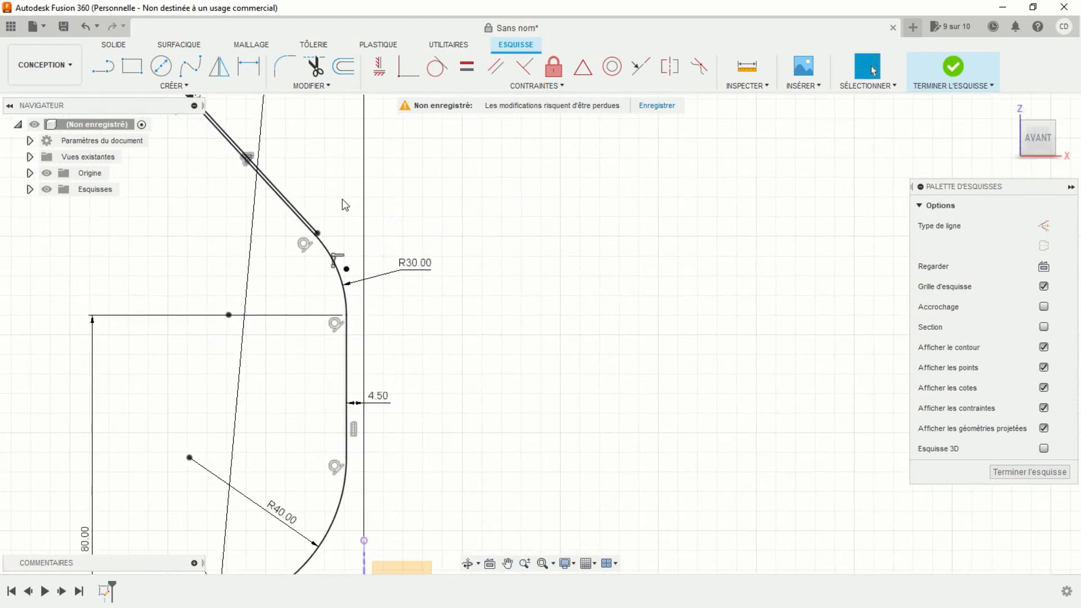
scroll(361, 175, "up", 2)
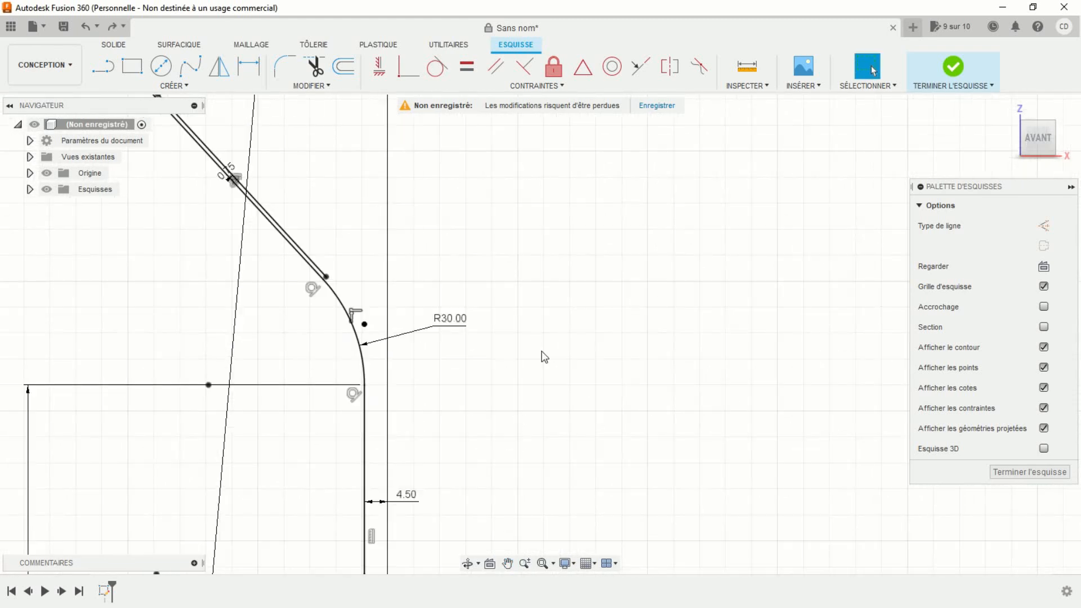
left_click(196, 86)
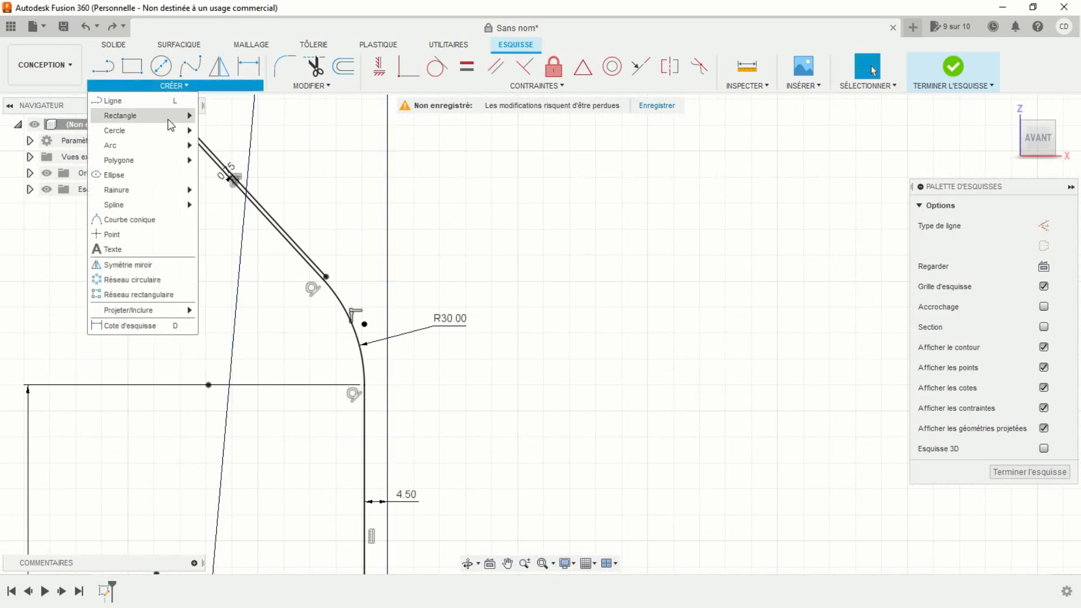
left_click(225, 148)
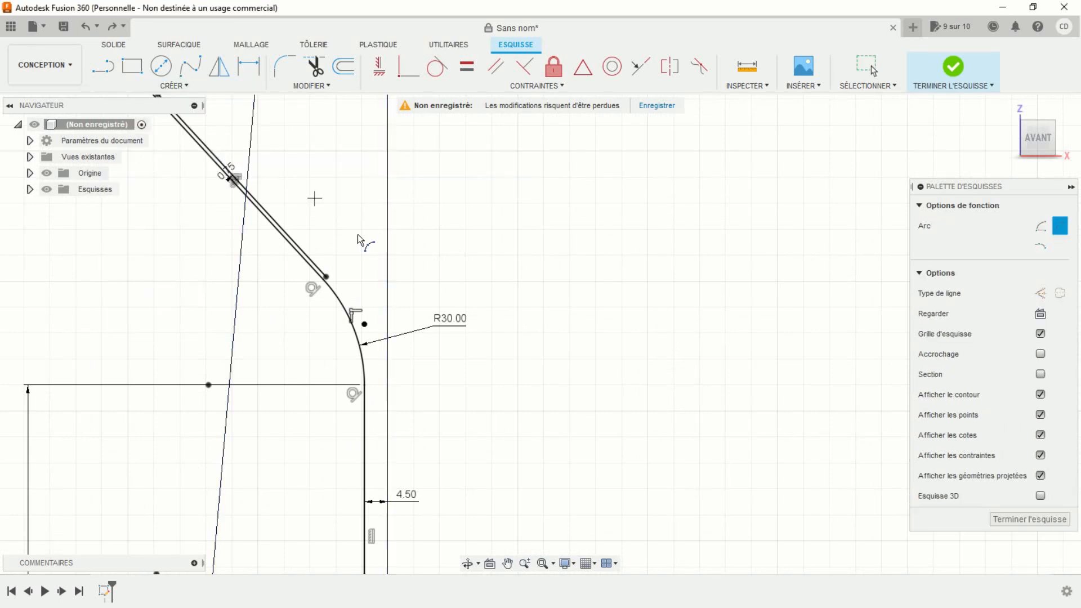
left_click(367, 337)
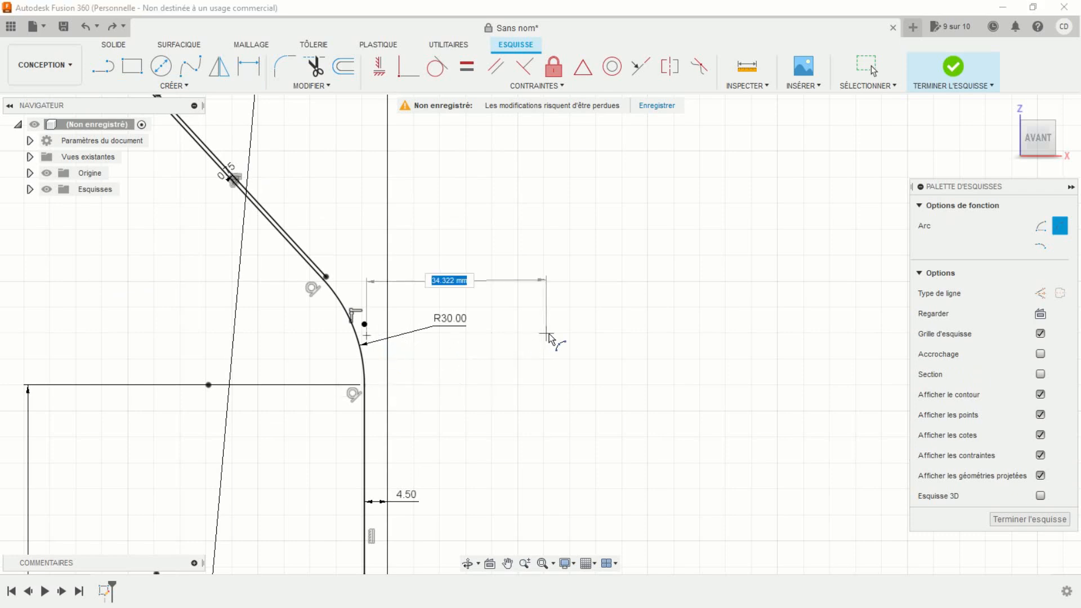
left_click(566, 335)
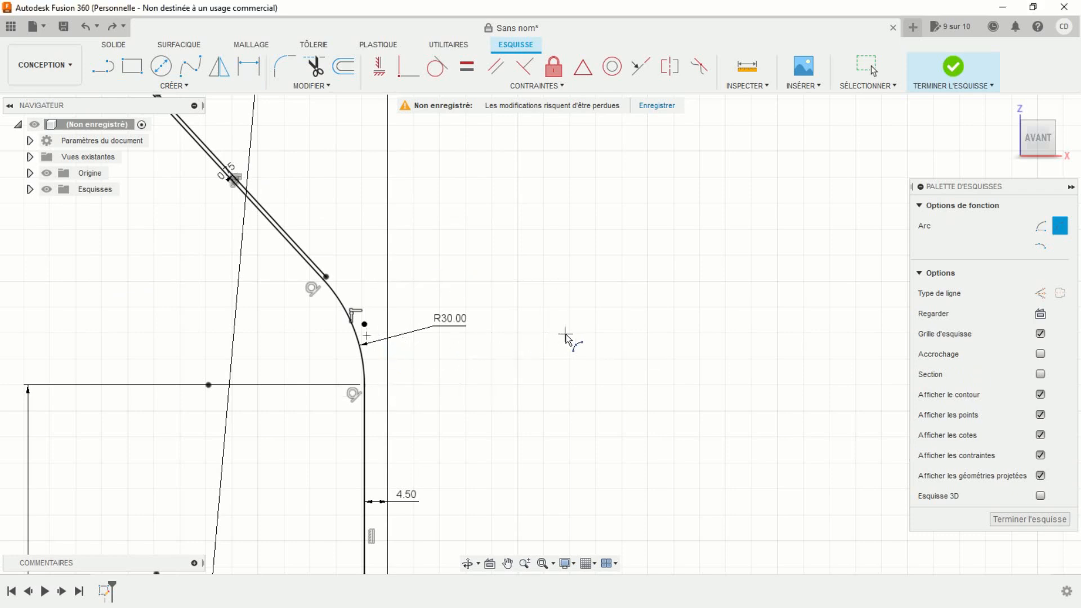
left_click(493, 355)
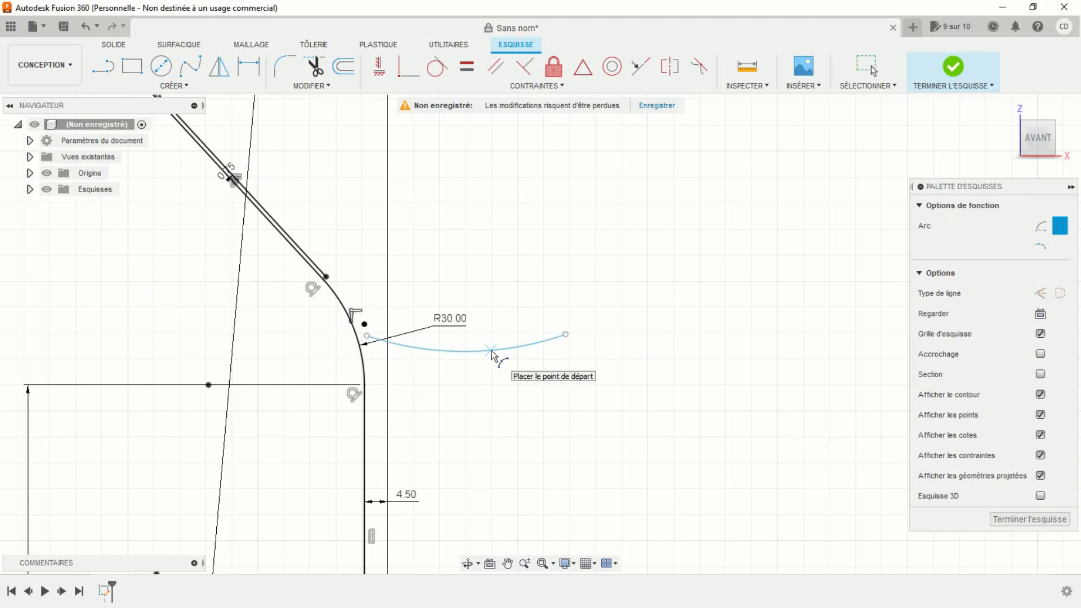
Step: Make the shallow arc's two endpoints symmetric about the vertical axis
left_click(669, 68)
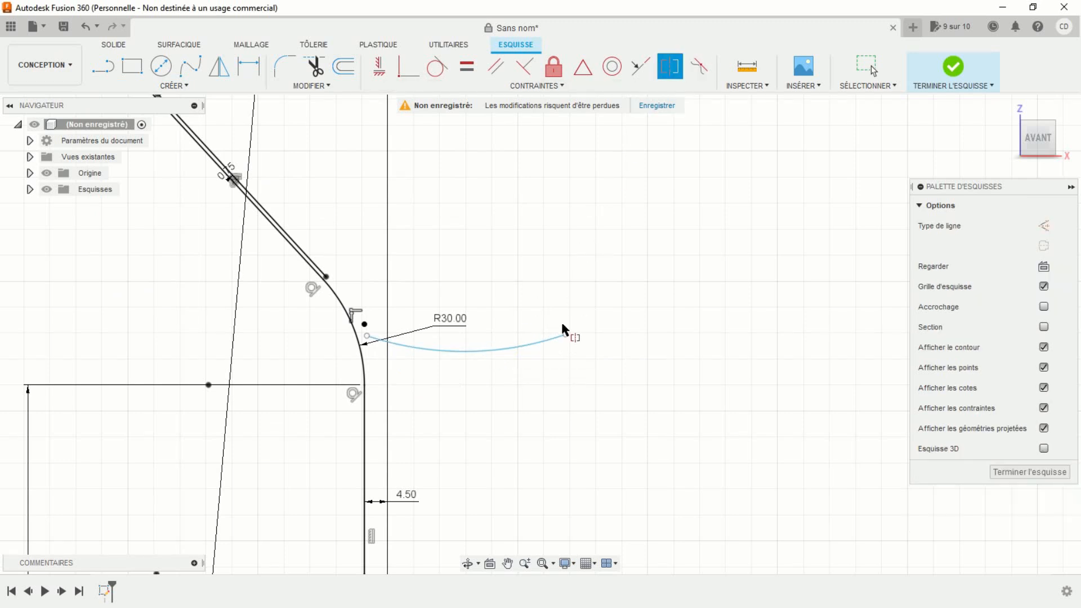
left_click(566, 334)
left_click(367, 337)
scroll(556, 395, "down", 4)
middle_click_drag(532, 421, 500, 396)
left_click(467, 467)
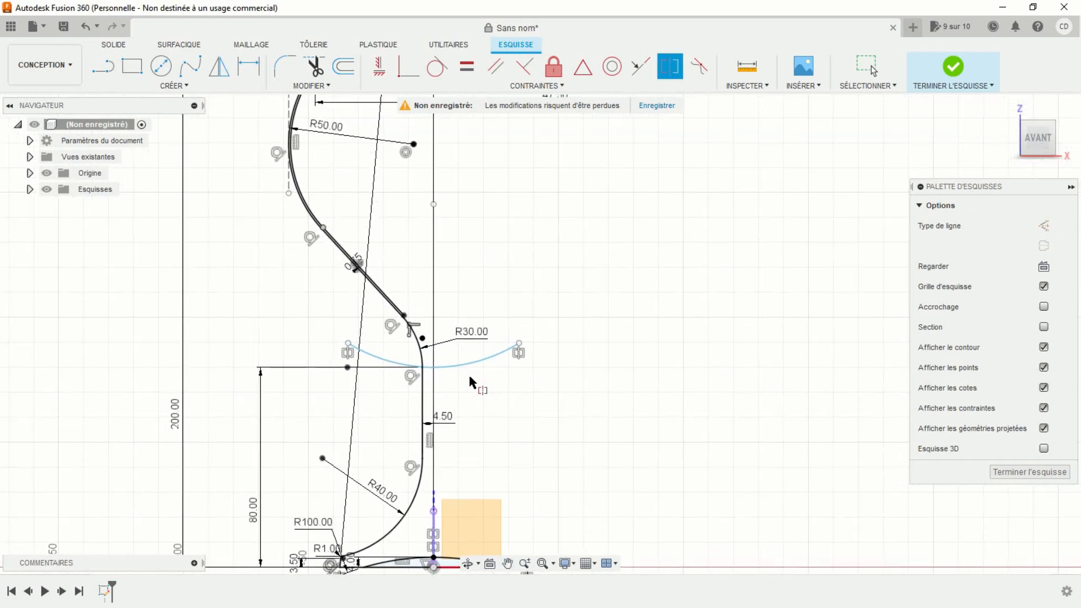
Step: Place a sketch point on the shallow arc and constrain it to the arc's midpoint
scroll(468, 373, "up", 3)
scroll(470, 381, "up", 2)
middle_click_drag(500, 315, 483, 348)
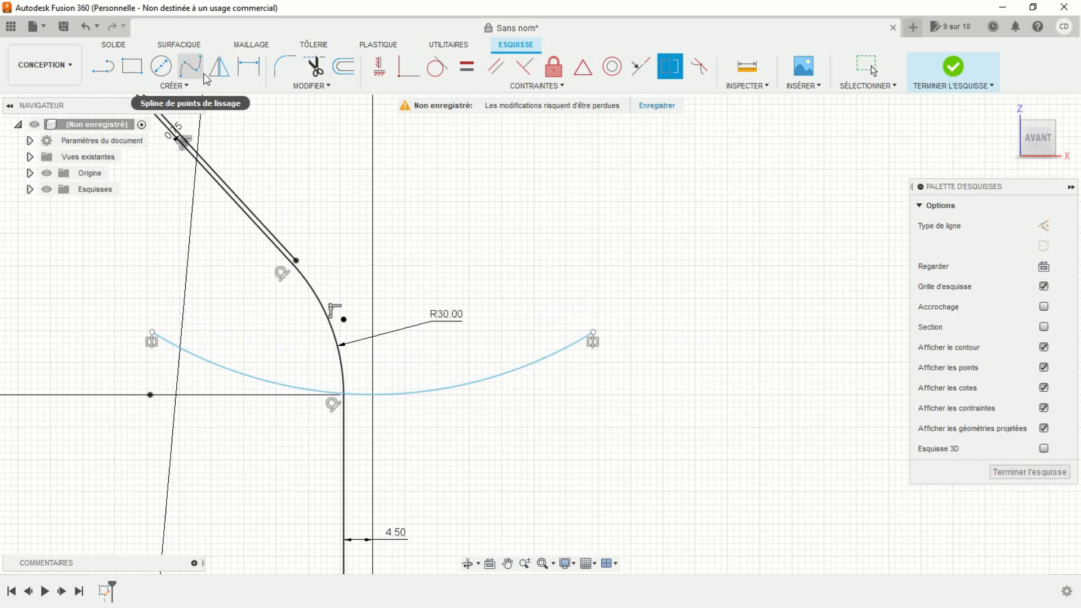
left_click(187, 86)
left_click(125, 220)
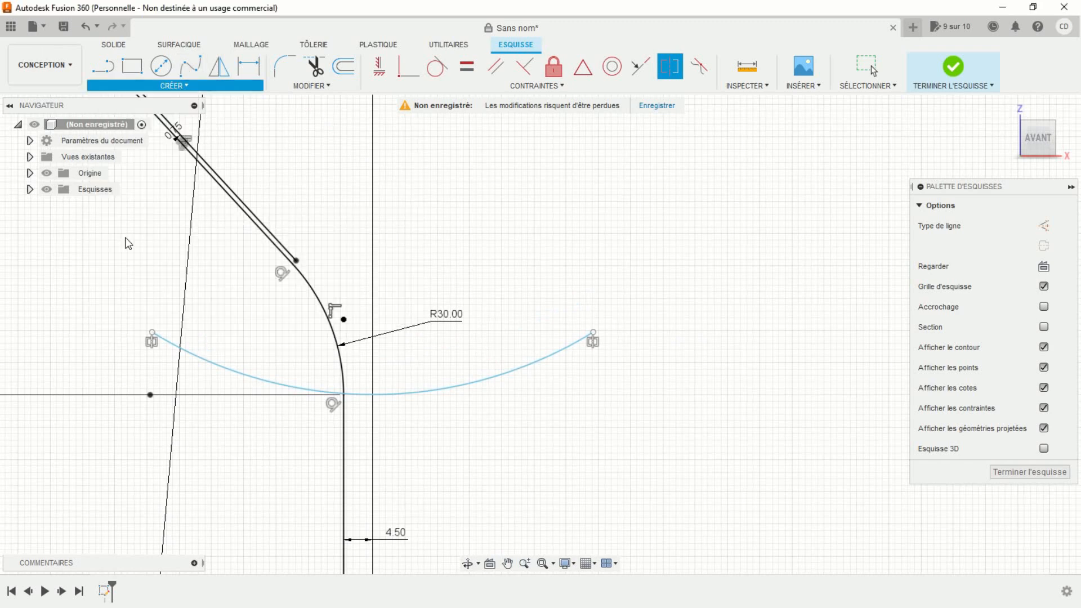
left_click(419, 392)
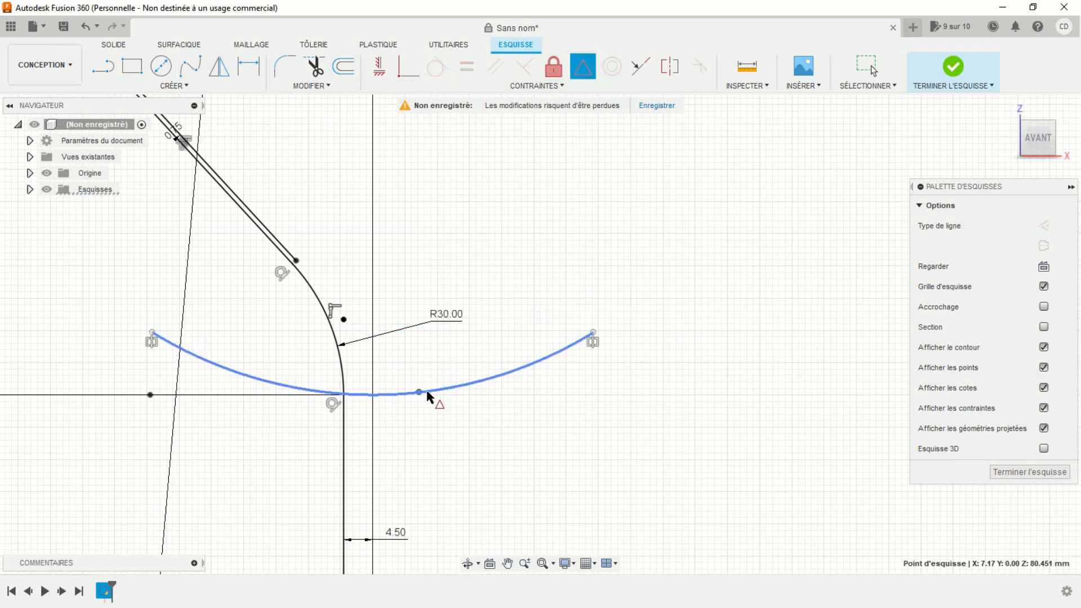
left_click(433, 394)
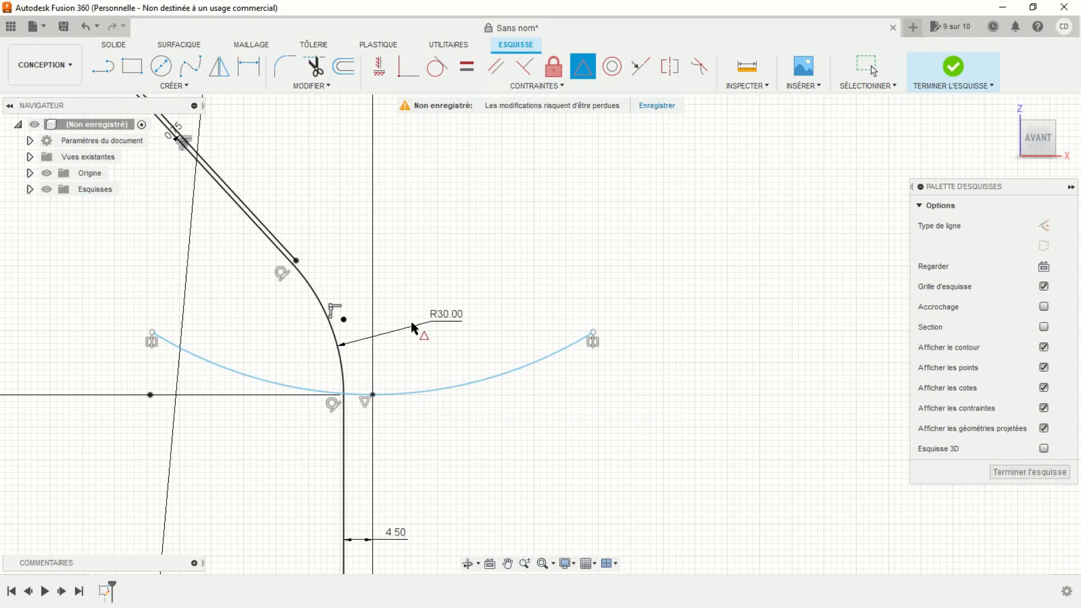
Step: Dimension the vertical distance from the shallow arc's midpoint to the bowl's rim at 95 mm
left_click(248, 66)
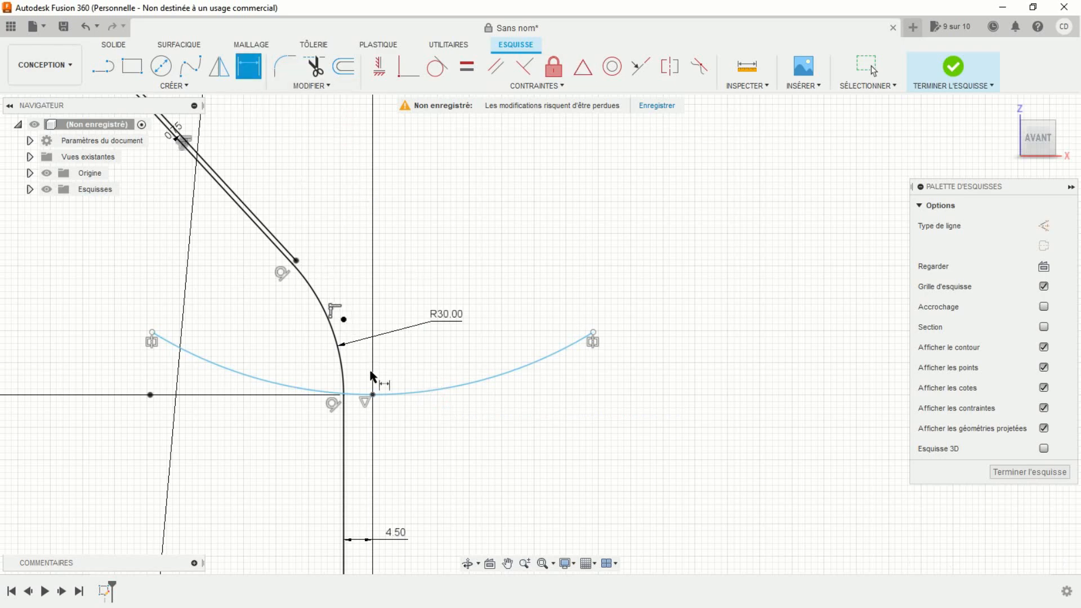
left_click(373, 395)
scroll(374, 338, "down", 5)
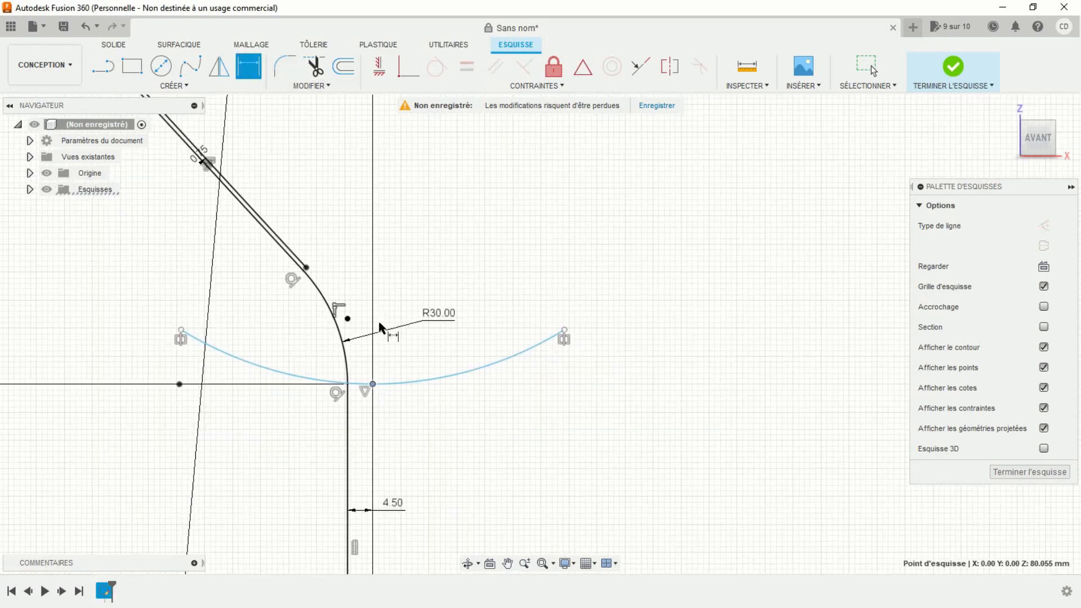
scroll(394, 210, "up", 10)
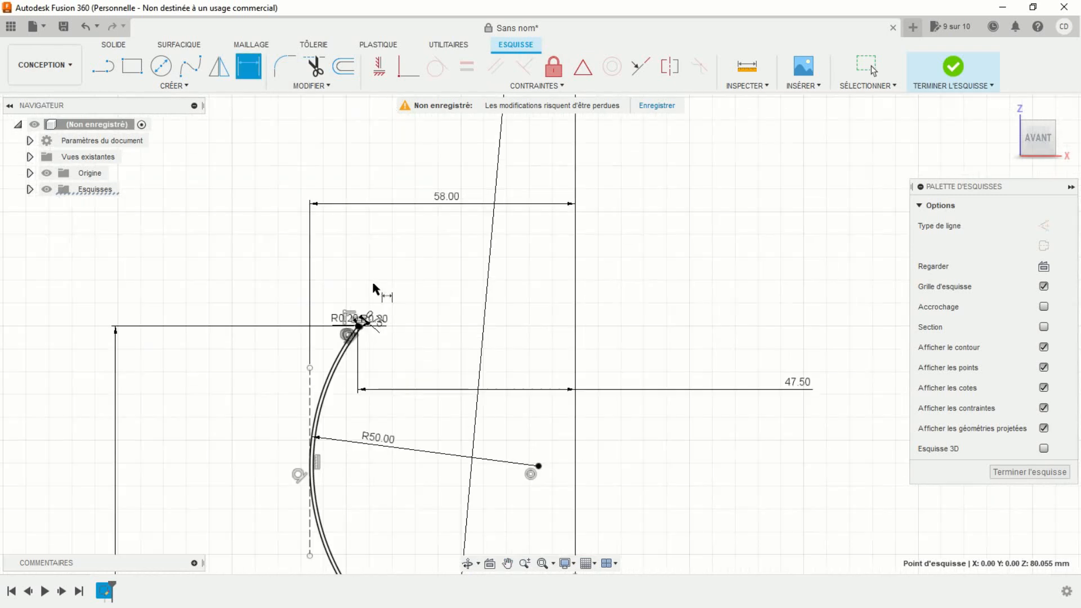
scroll(356, 394, "up", 2)
left_click(351, 429)
scroll(379, 382, "down", 6)
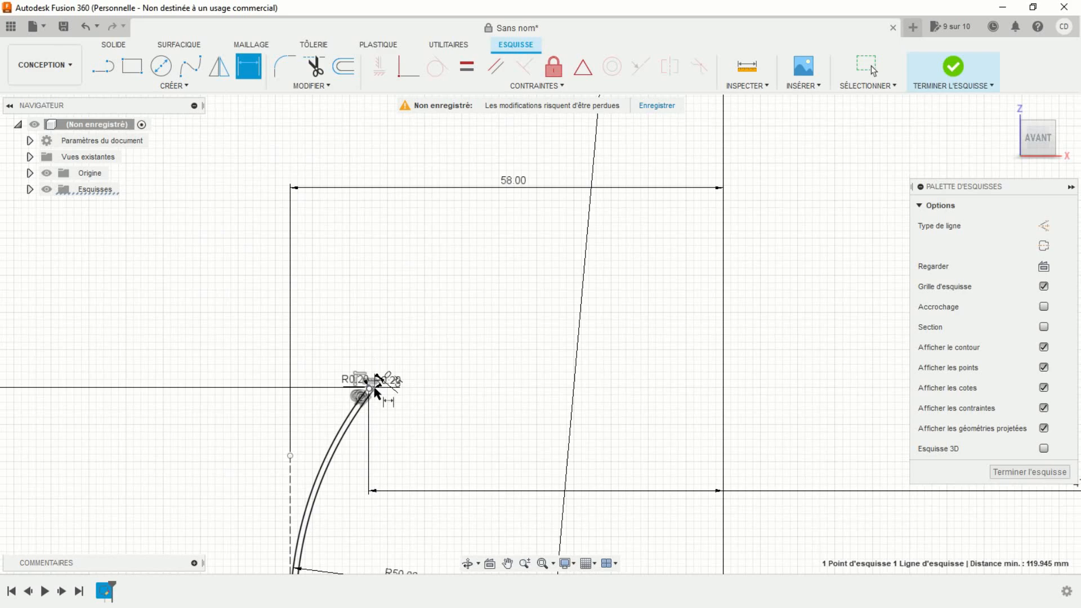
scroll(376, 393, "down", 5)
left_click(299, 443)
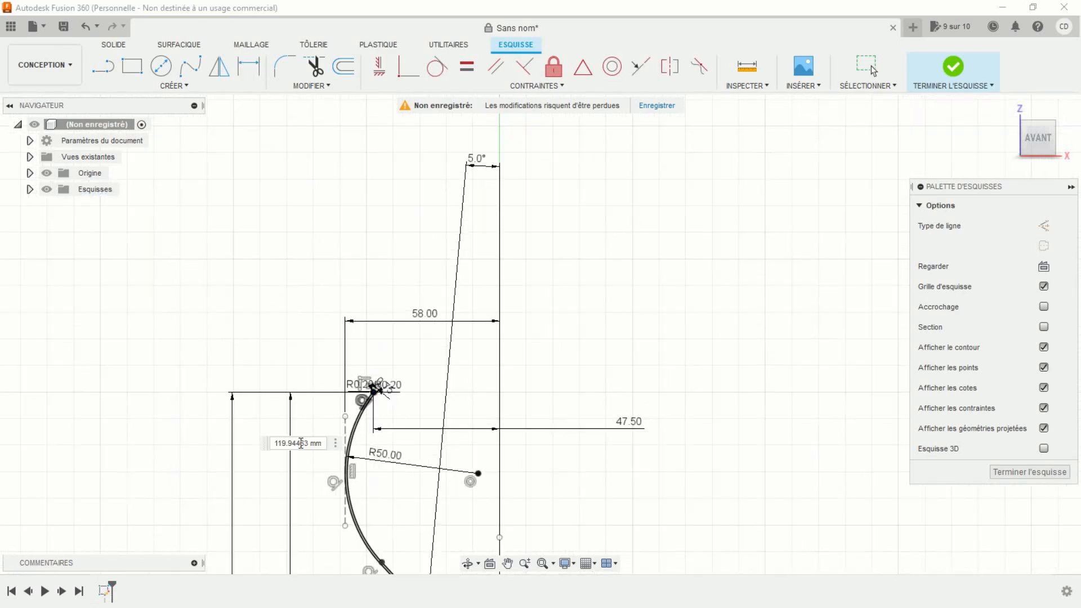
middle_click_drag(318, 419, 354, 209)
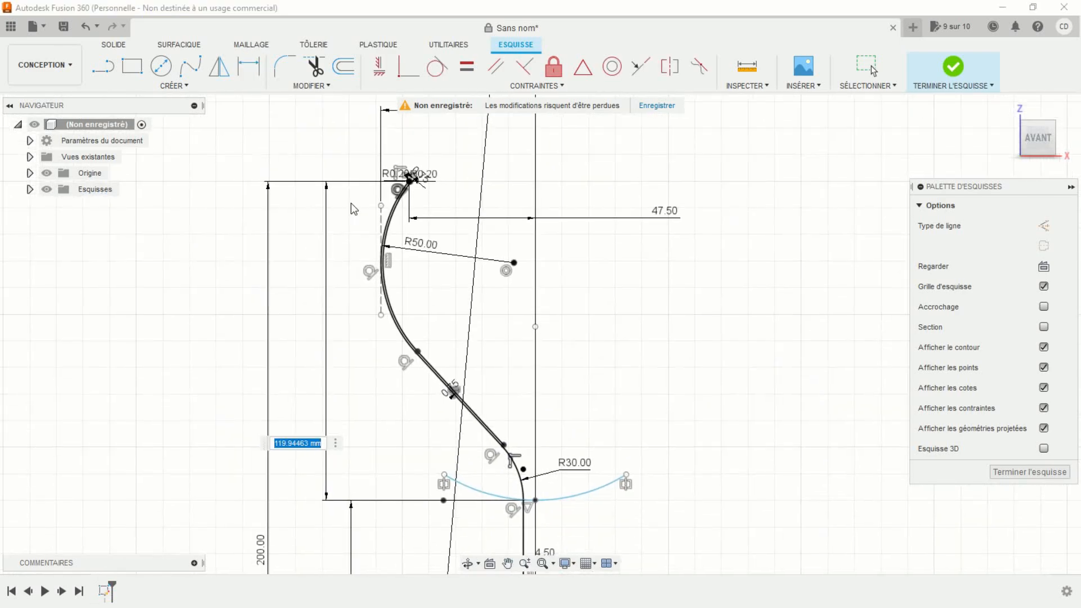
type("95")
key("Return")
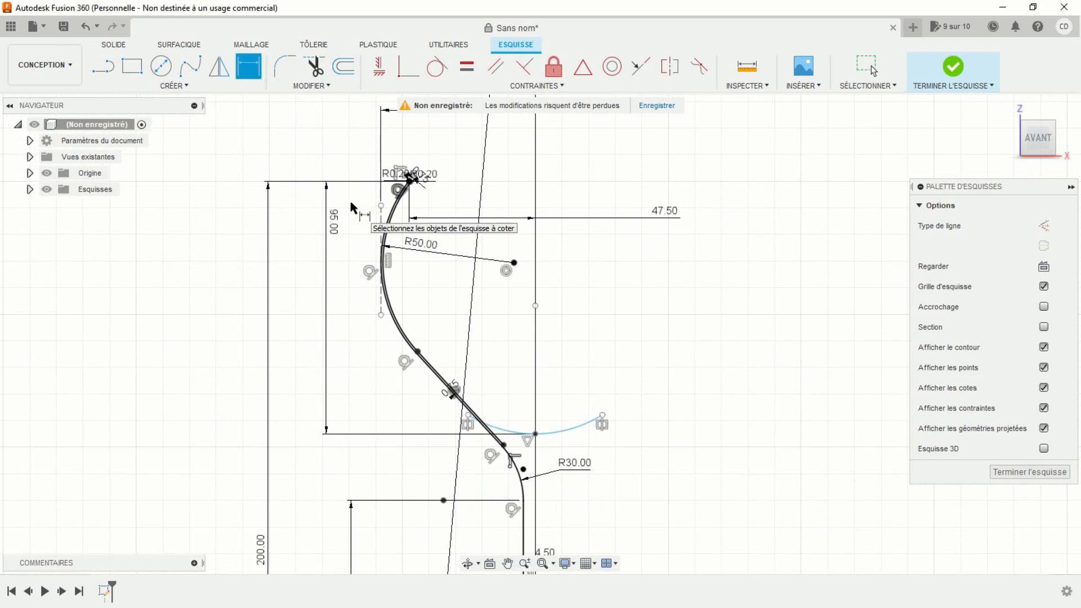
Step: Dimension the shallow arc at the bottom of the bowl with a radius of 300 mm
scroll(494, 441, "up", 5)
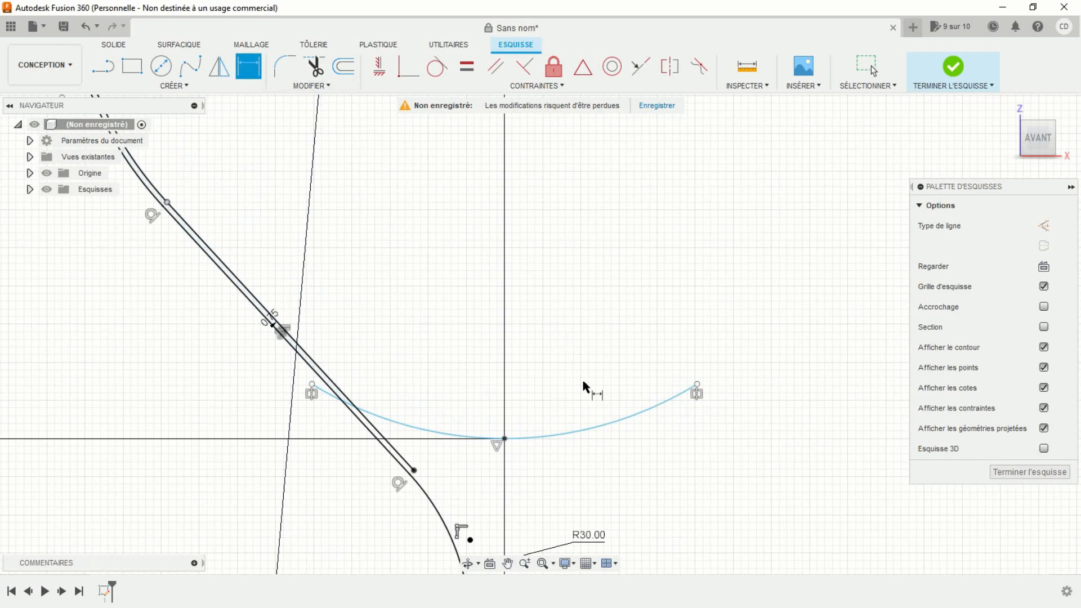
left_click(622, 420)
left_click(610, 390)
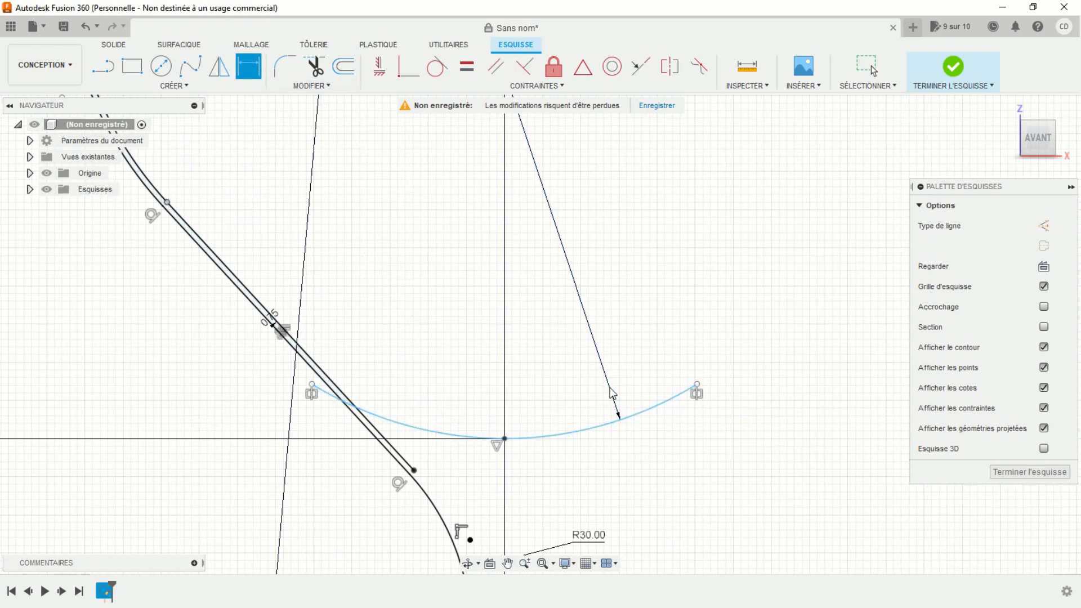
type("300")
key("Return")
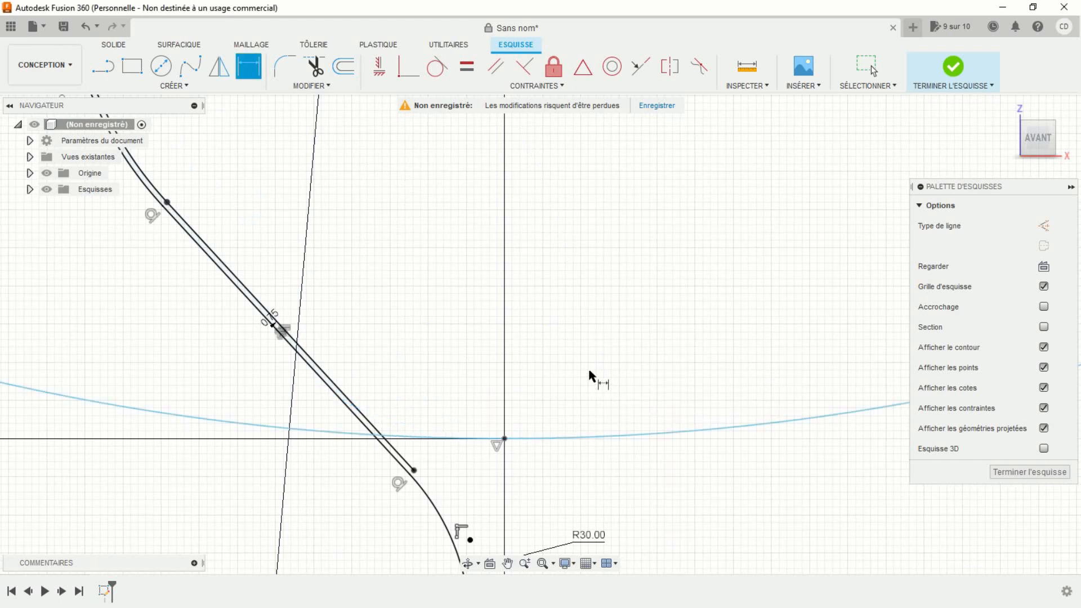
Step: Trim the inner slanted wall line below the shallow arc and the arc's surplus outside that line
left_click(313, 59)
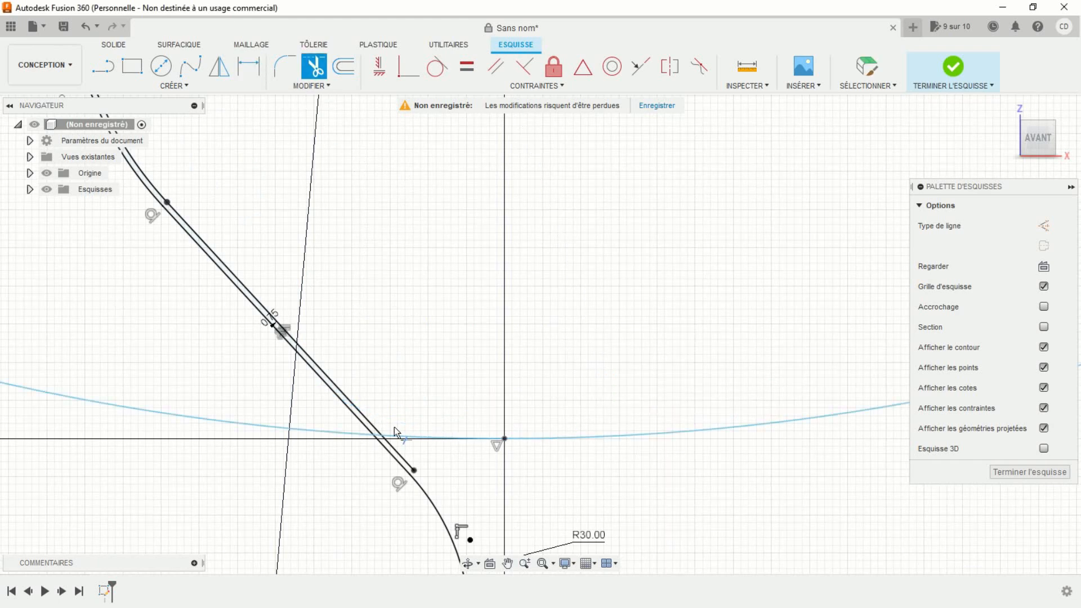
left_click(403, 459)
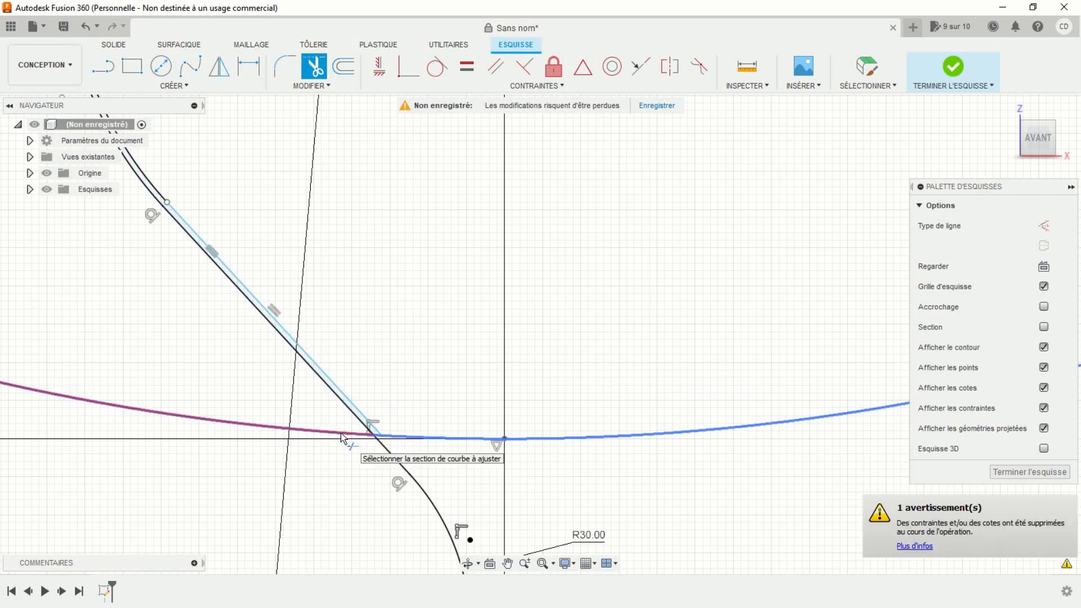
scroll(355, 447, "up", 5)
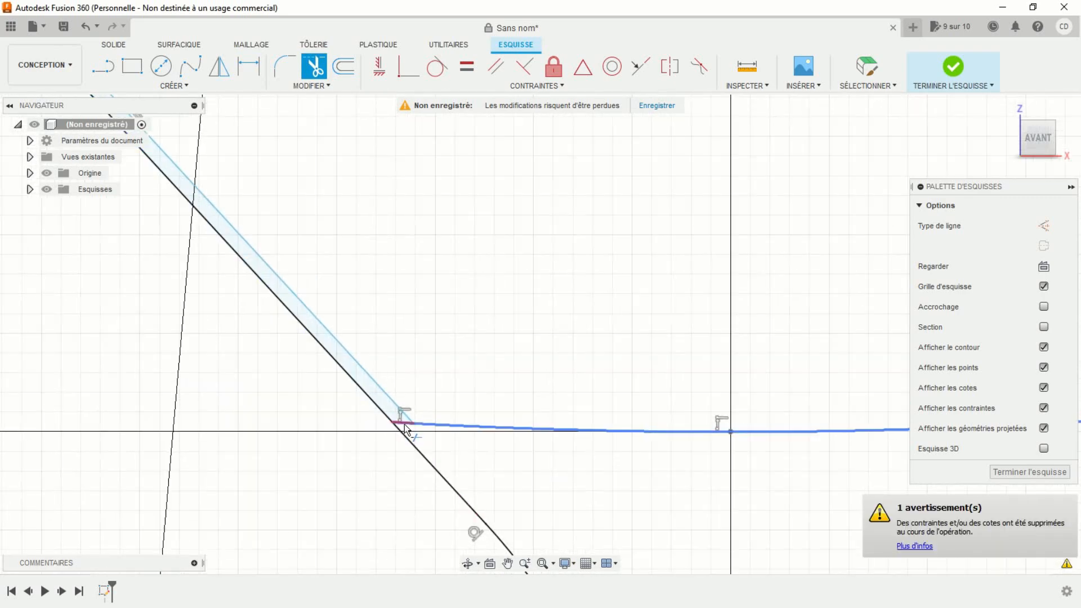
scroll(482, 364, "down", 5)
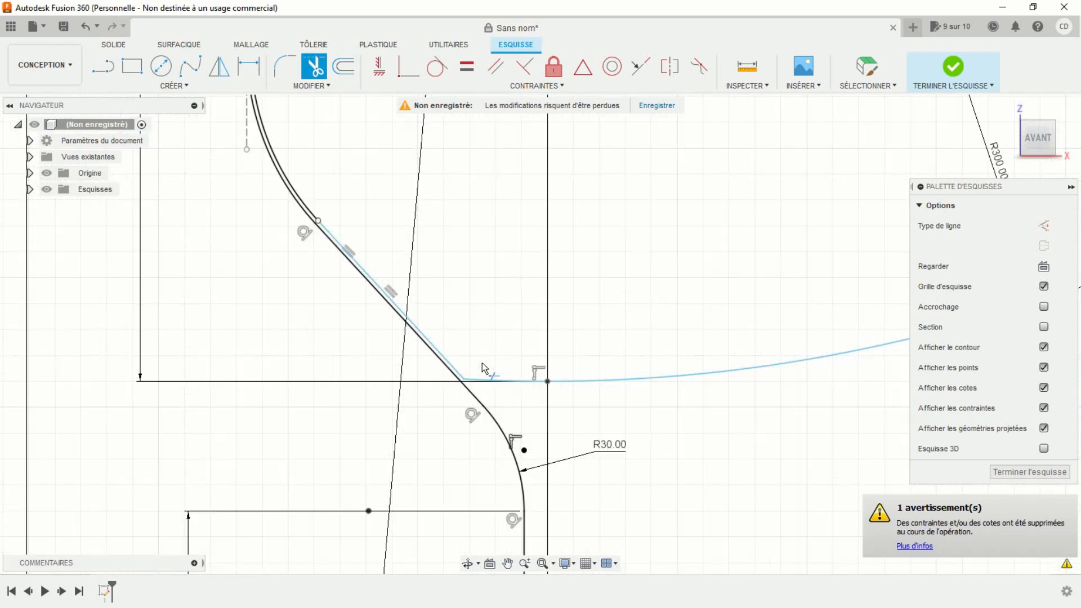
middle_click_drag(478, 306, 434, 340)
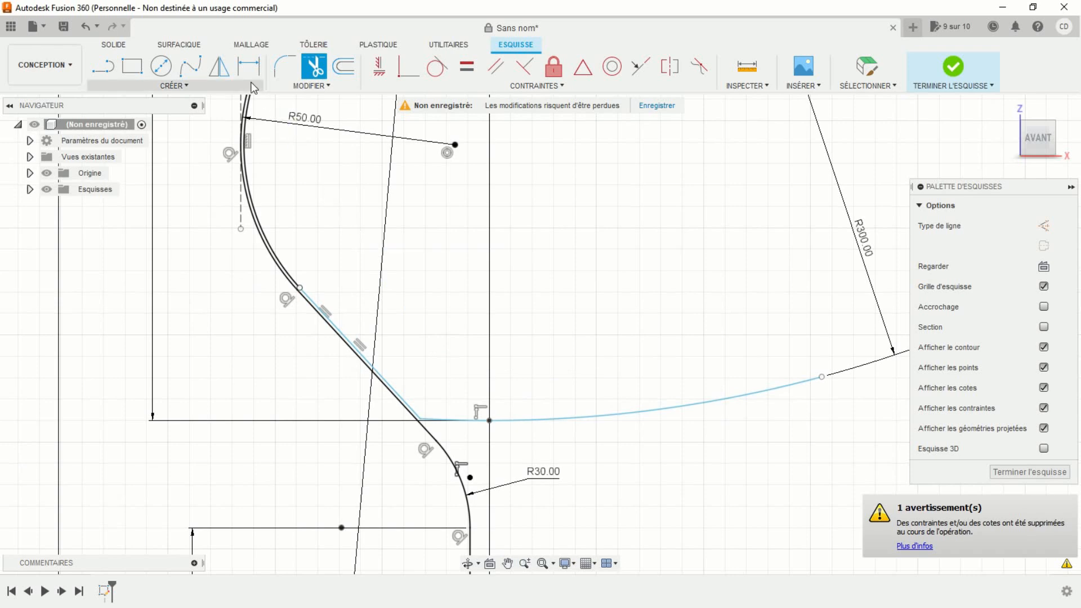
Step: Dimension the gap between the bowl's inner and outer slanted wall lines at 0.75 mm
left_click(248, 66)
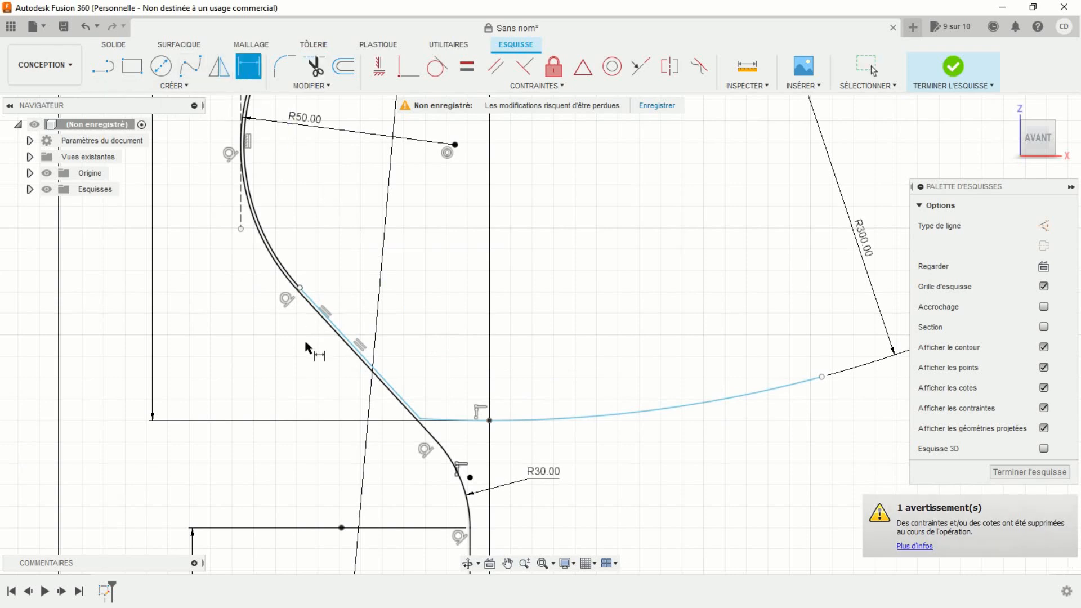
scroll(313, 349, "up", 3)
left_click(342, 319)
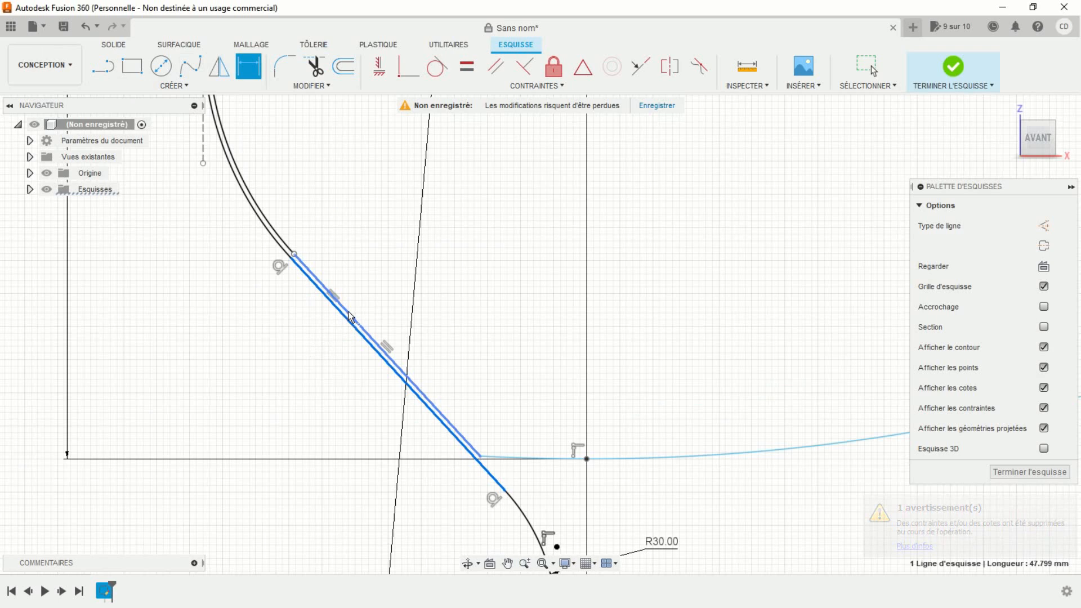
left_click(376, 290)
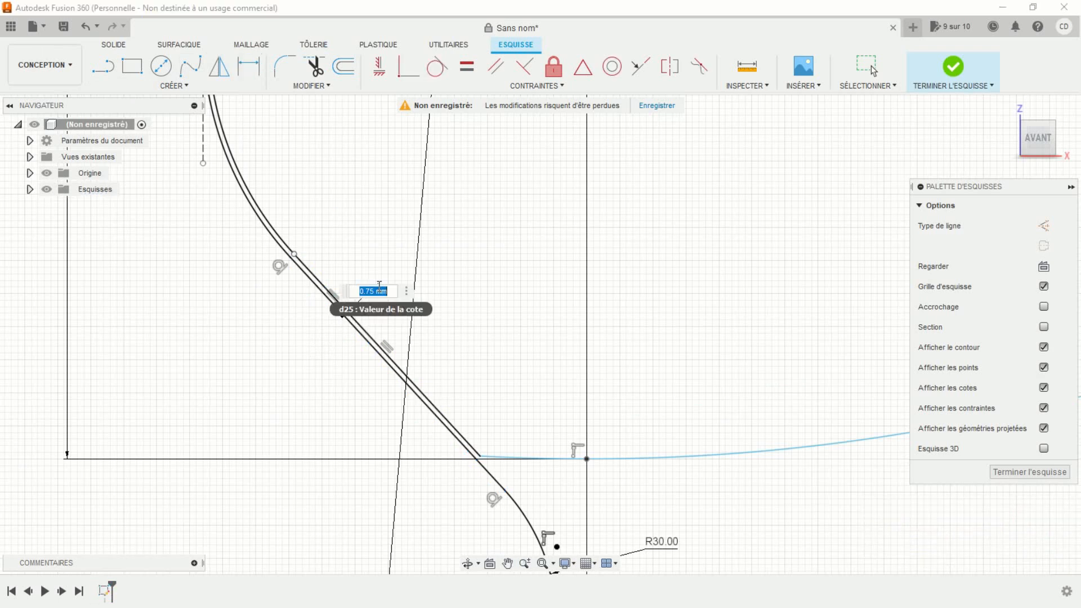
key("Return")
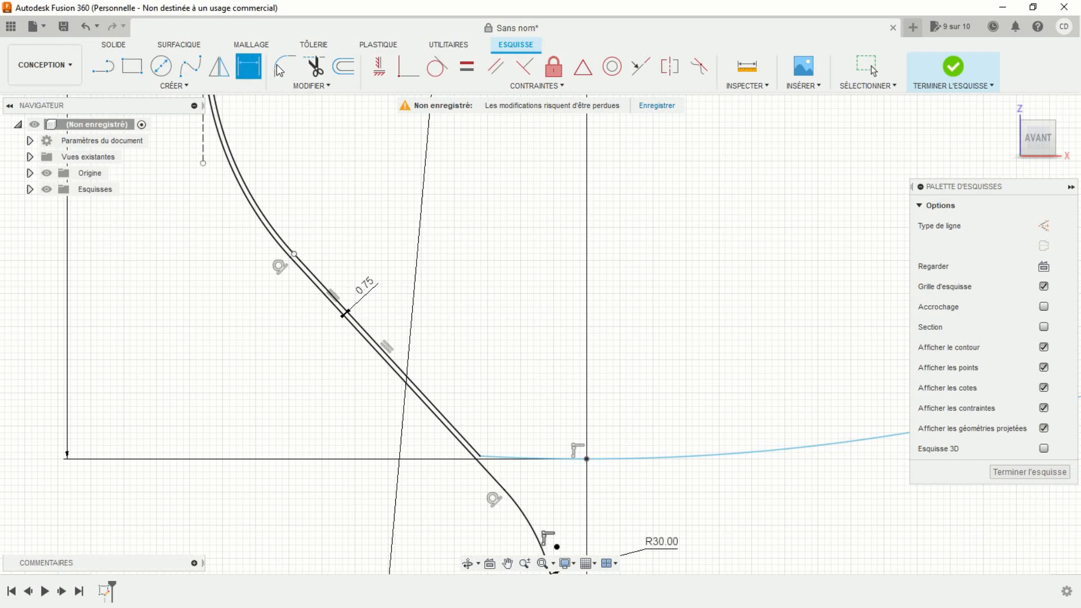
Step: Fillet the corner between the inner slanted wall line and the shallow arc with a 5 mm radius
scroll(542, 465, "up", 2)
left_click(448, 441)
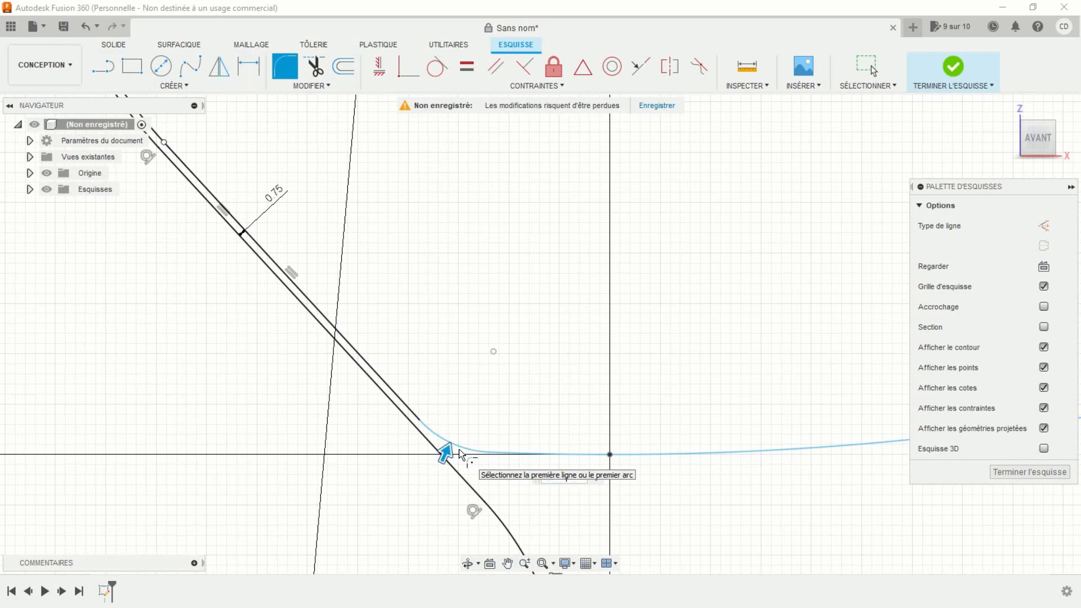
key("Escape")
Step: Draw a vertical line along the axis from the top of the base dome to the shallow arc's midpoint
scroll(553, 383, "down", 5)
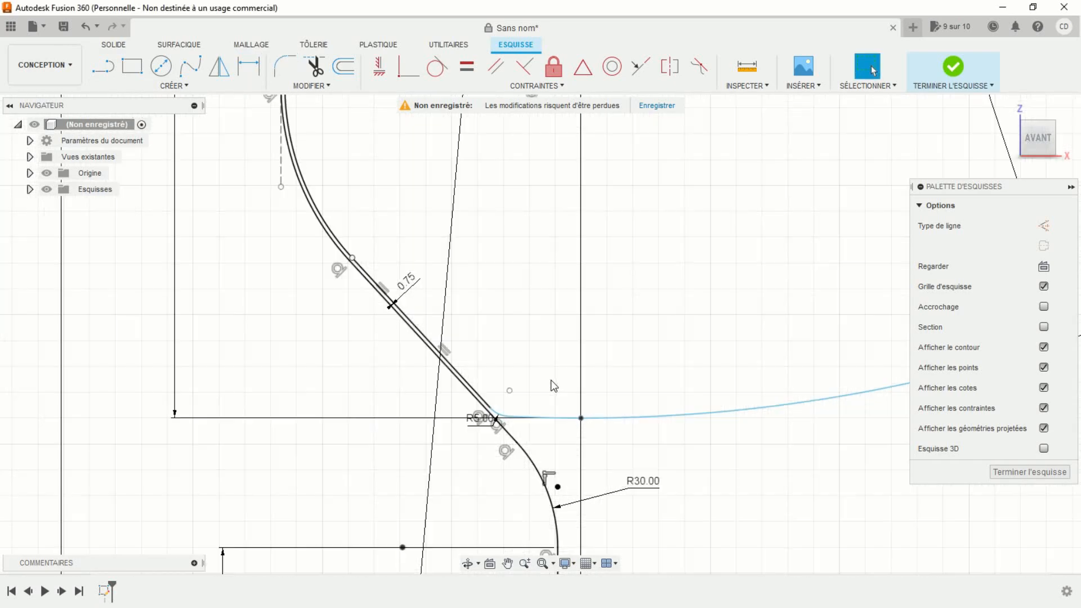
middle_click_drag(553, 382, 498, 233)
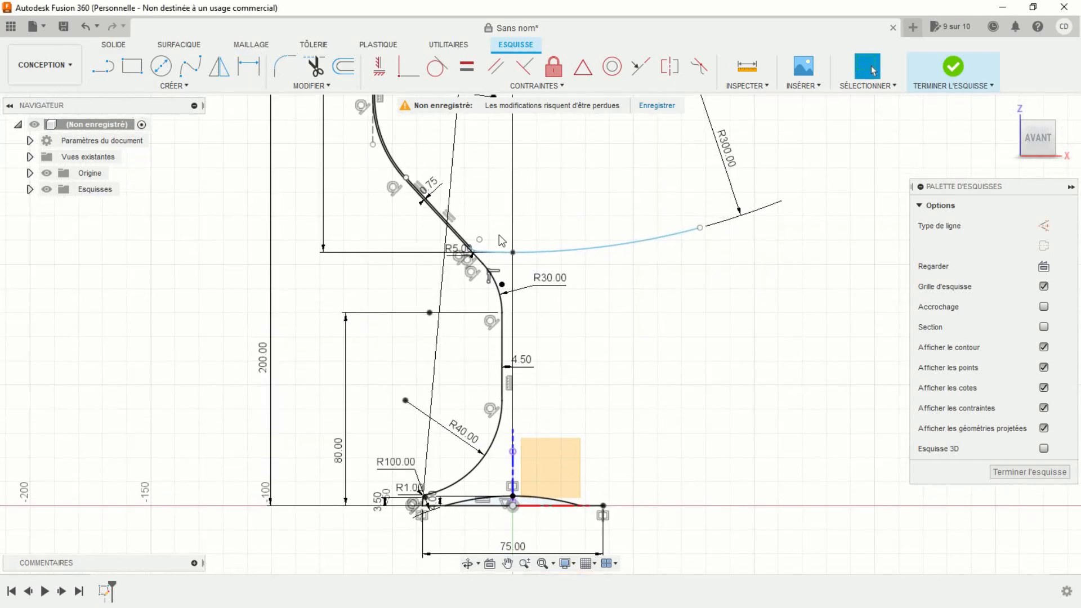
left_click(103, 66)
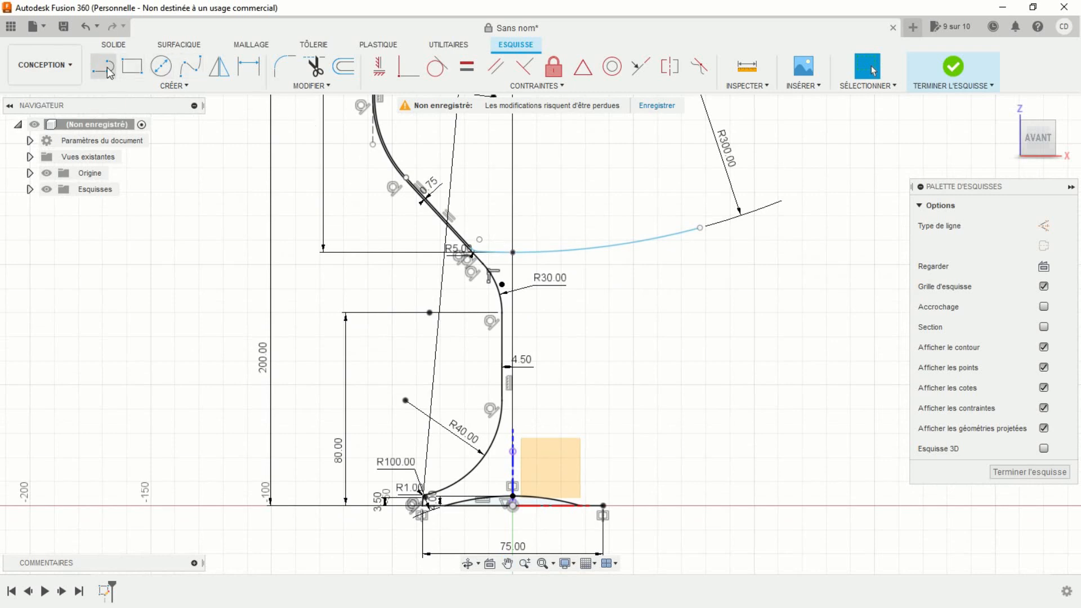
scroll(484, 428, "up", 3)
middle_click_drag(498, 342, 458, 184)
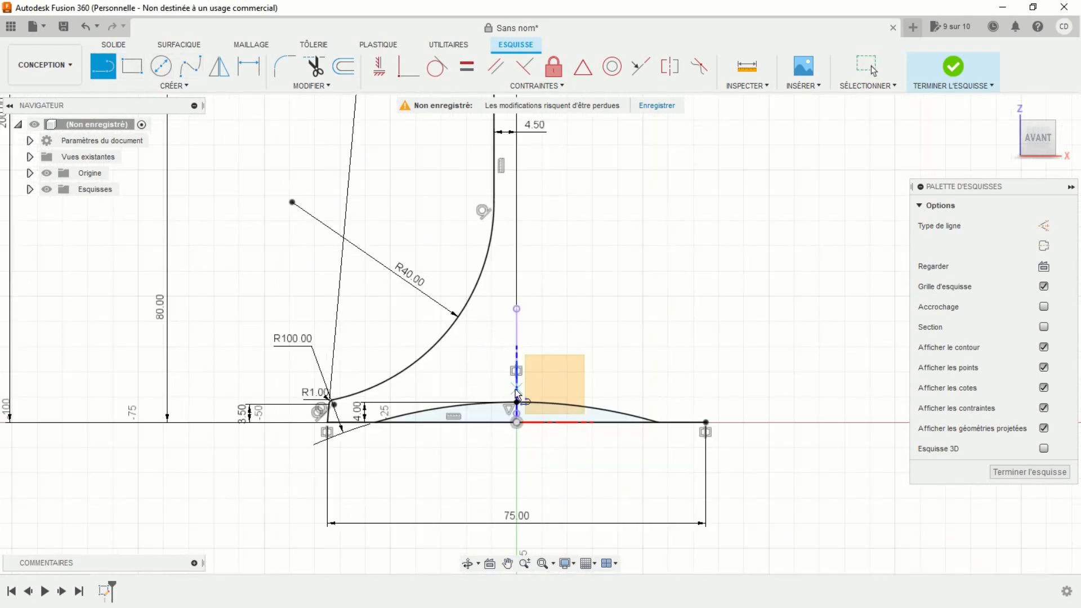
left_click(517, 403)
middle_click_drag(552, 283, 526, 561)
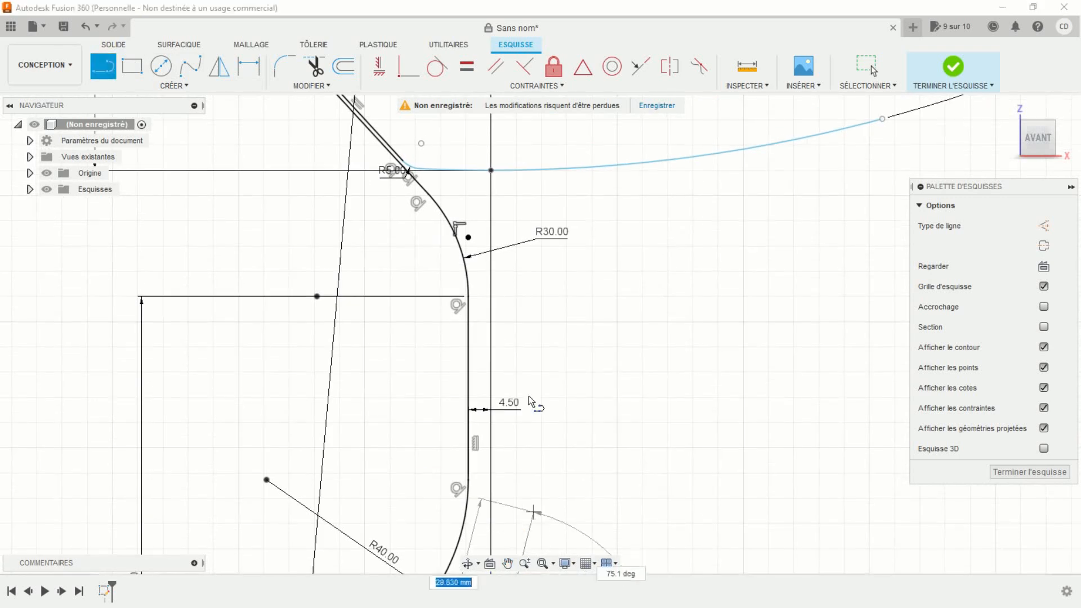
scroll(491, 172, "up", 5)
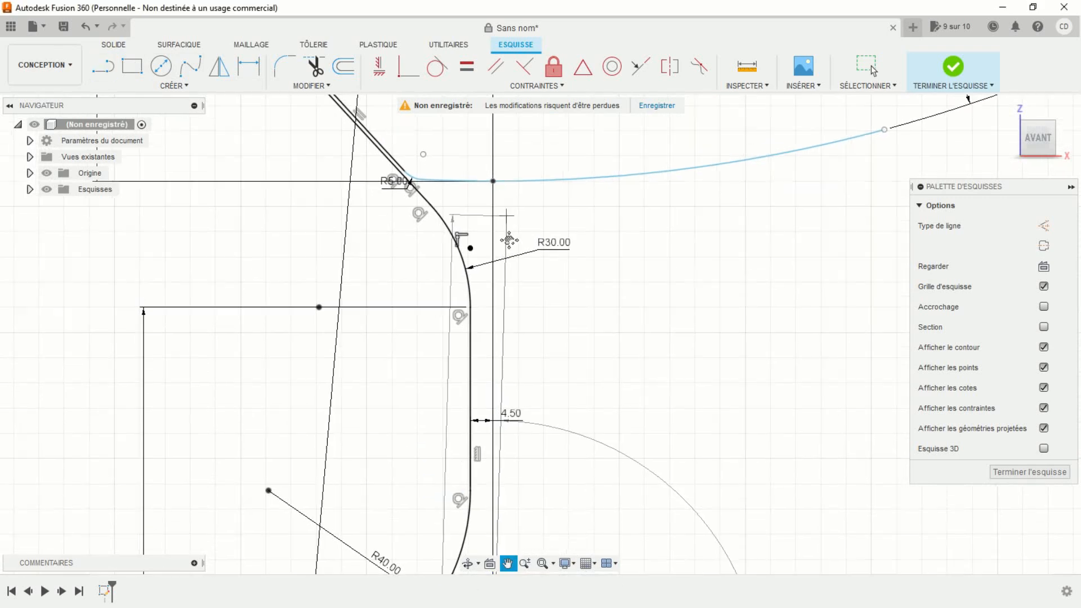
left_click(482, 274)
Step: Trim the part of the 300 mm arc that extends past the vertical axis, opposite the profile
scroll(510, 340, "down", 2)
scroll(510, 341, "down", 2)
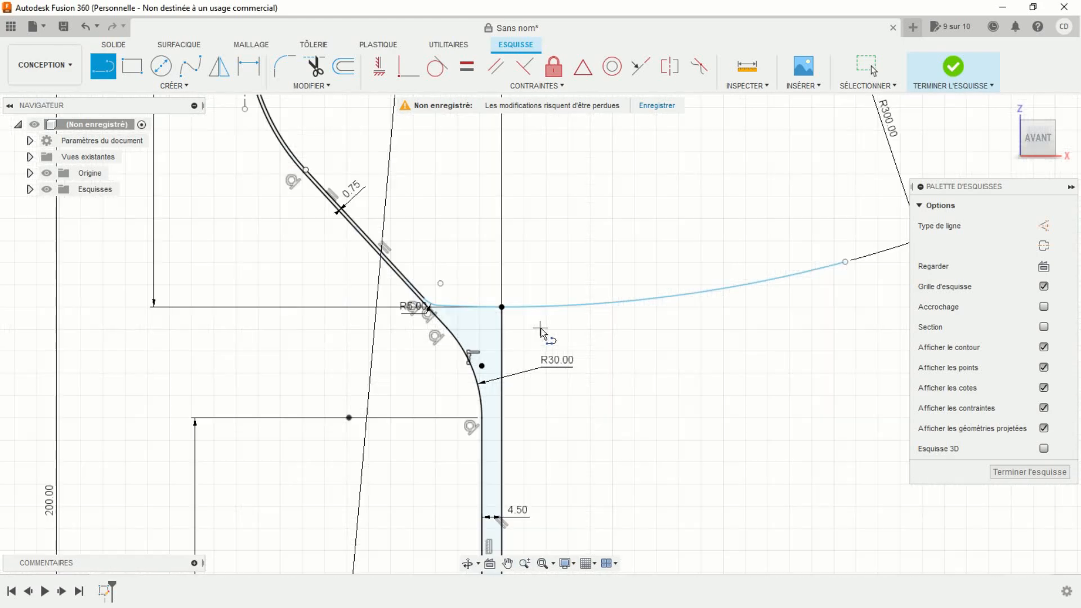
middle_click_drag(606, 326, 544, 384)
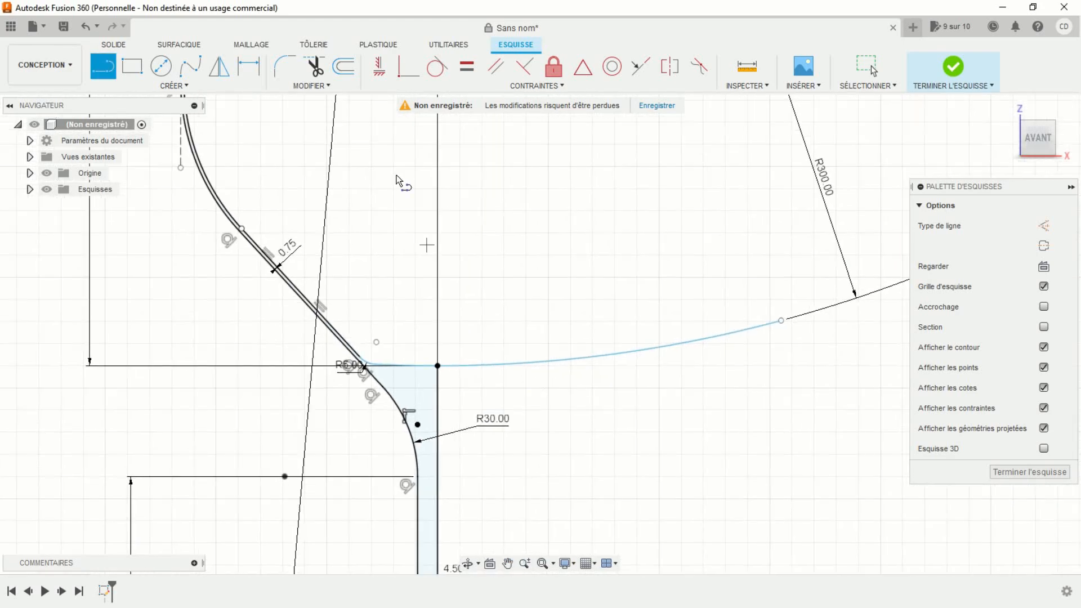
key("t")
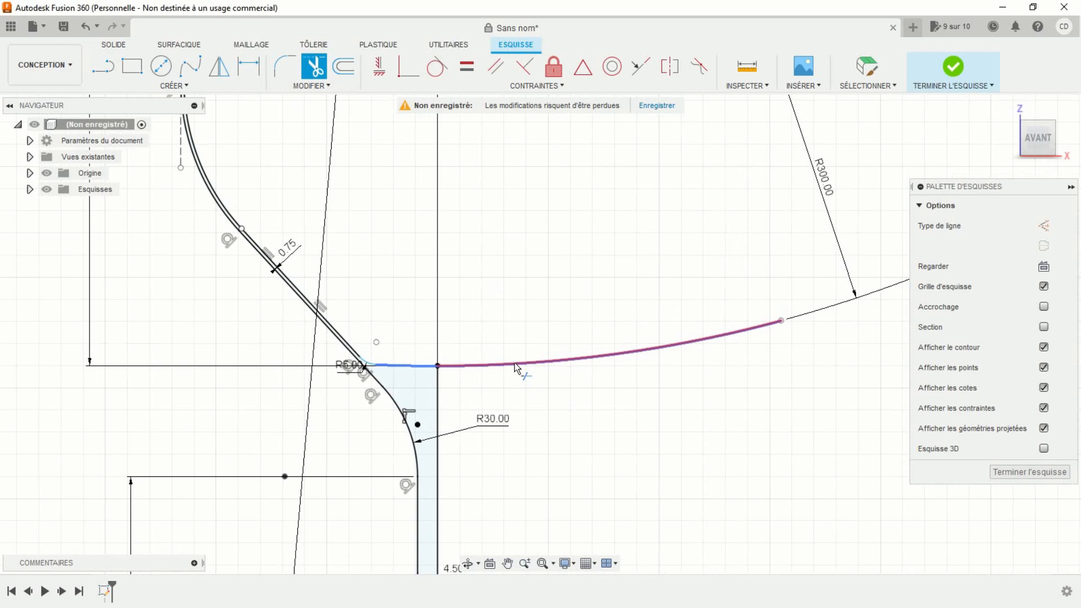
left_click(516, 367)
scroll(431, 338, "up", 3)
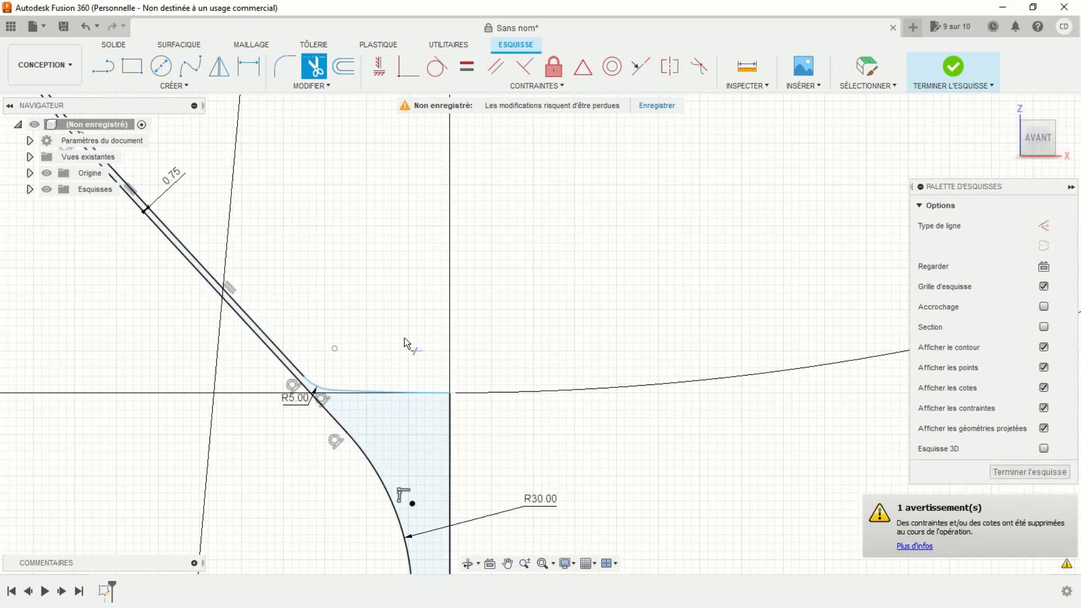
scroll(398, 355, "down", 3)
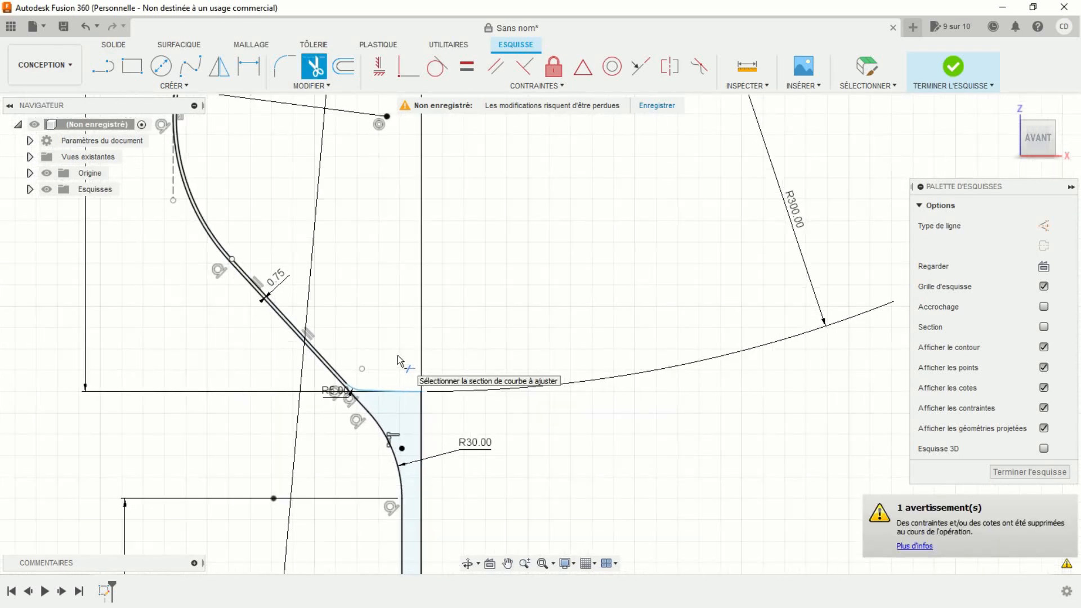
Step: Try to add a tangent constraint between the 5 mm fillet and the inner slanted wall line
scroll(398, 356, "up", 6)
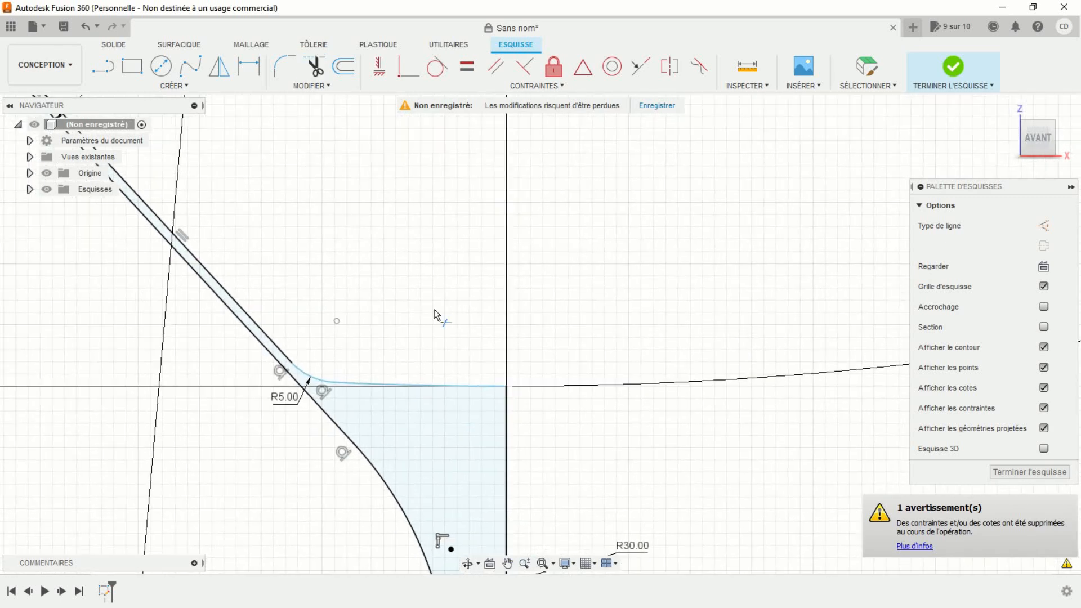
scroll(356, 315, "up", 3)
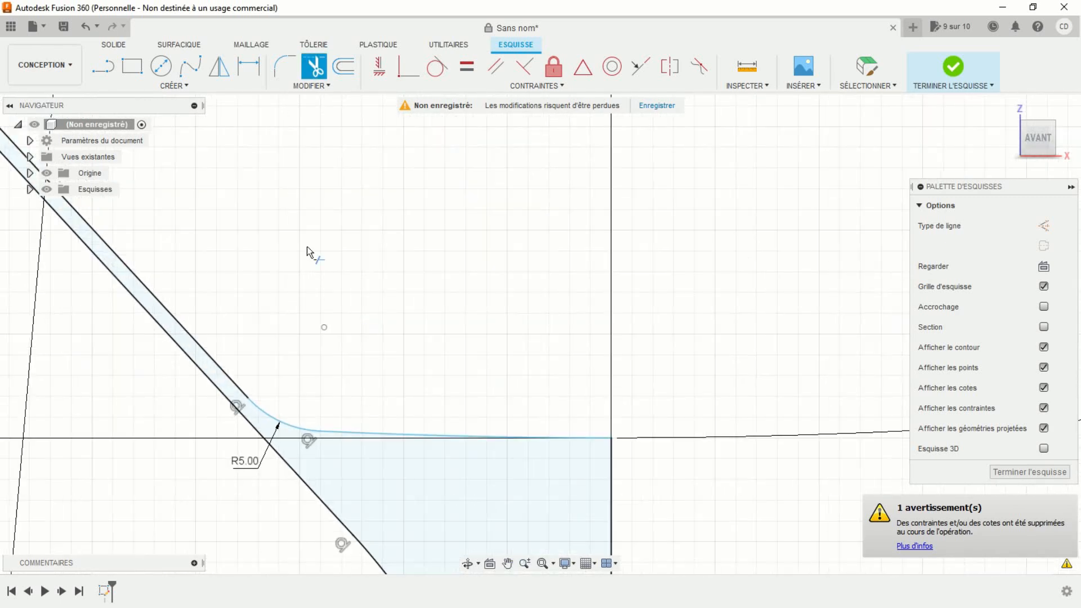
left_click(442, 67)
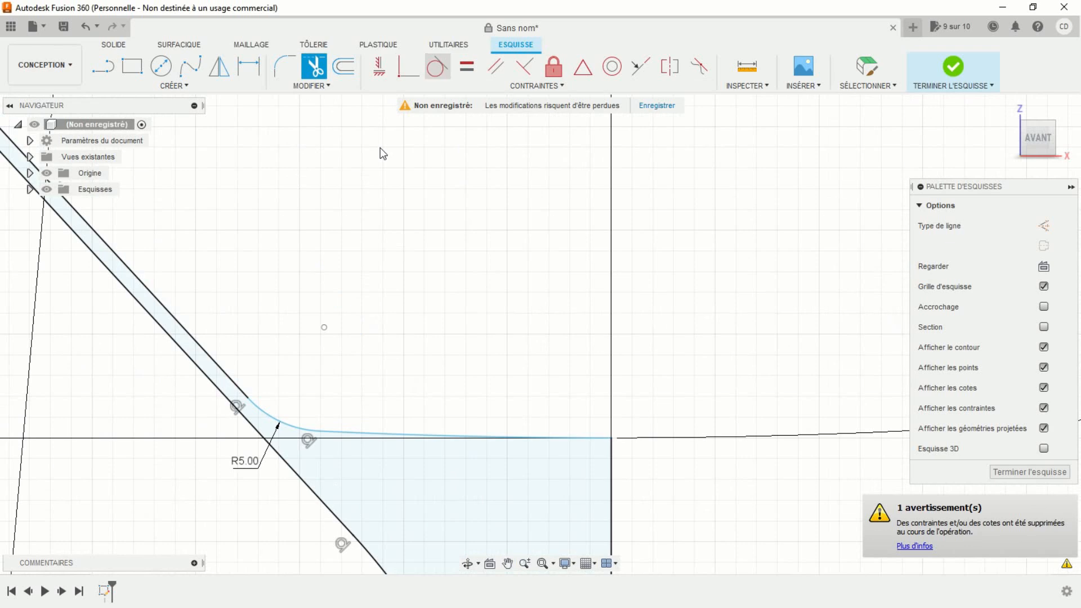
left_click(265, 414)
left_click(238, 388)
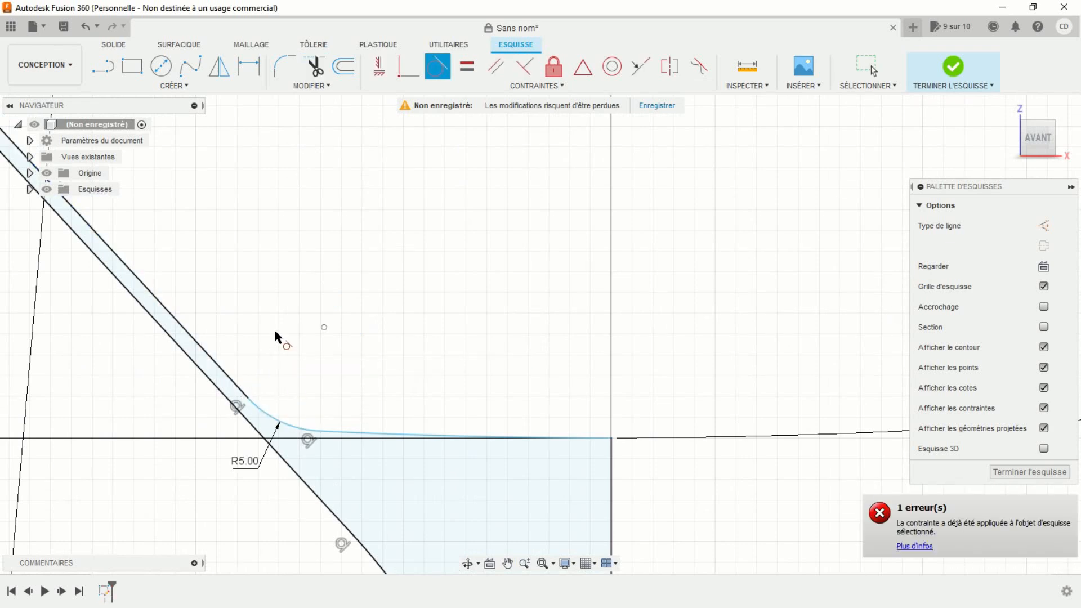
Step: Shift the 300 mm arc slightly to test its remaining freedom of movement
key("Escape")
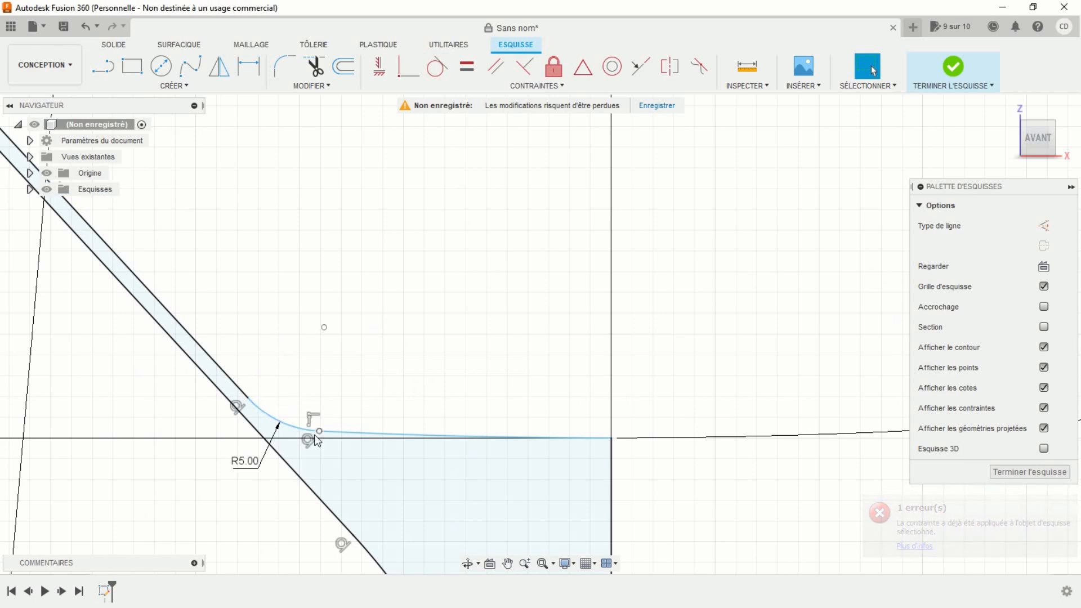
mouse_move(346, 437)
left_mouse_down()
mouse_move(356, 428)
mouse_move(381, 439)
mouse_move(301, 405)
mouse_move(285, 381)
mouse_move(345, 430)
left_mouse_up()
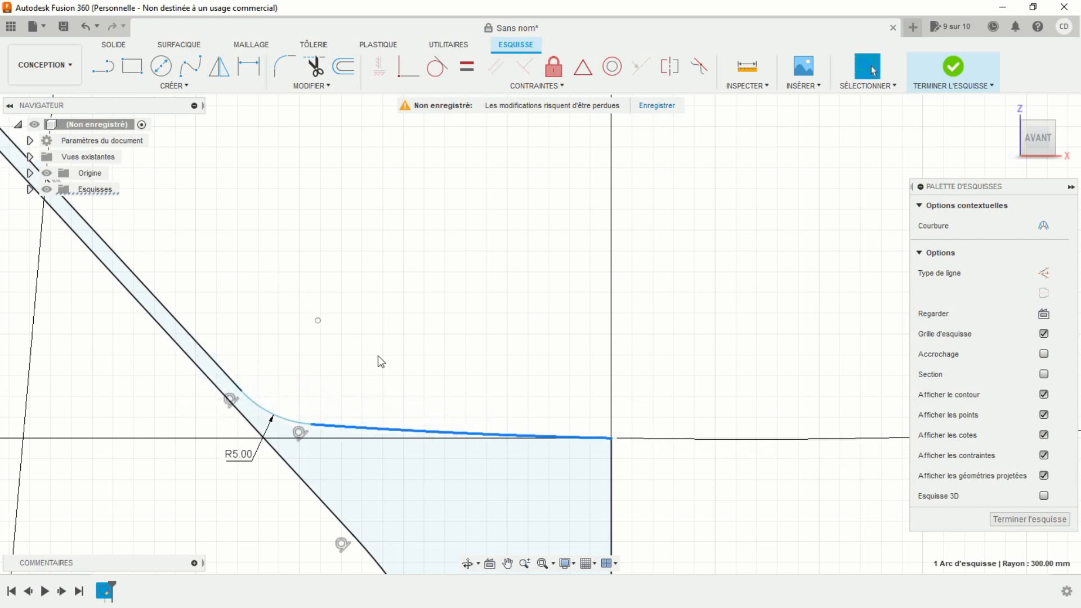
left_click(377, 356)
Step: Draw a line about 21 mm long from the 300 mm arc's endpoint on the axis, outward opposite the profile
middle_click_drag(514, 362, 405, 344)
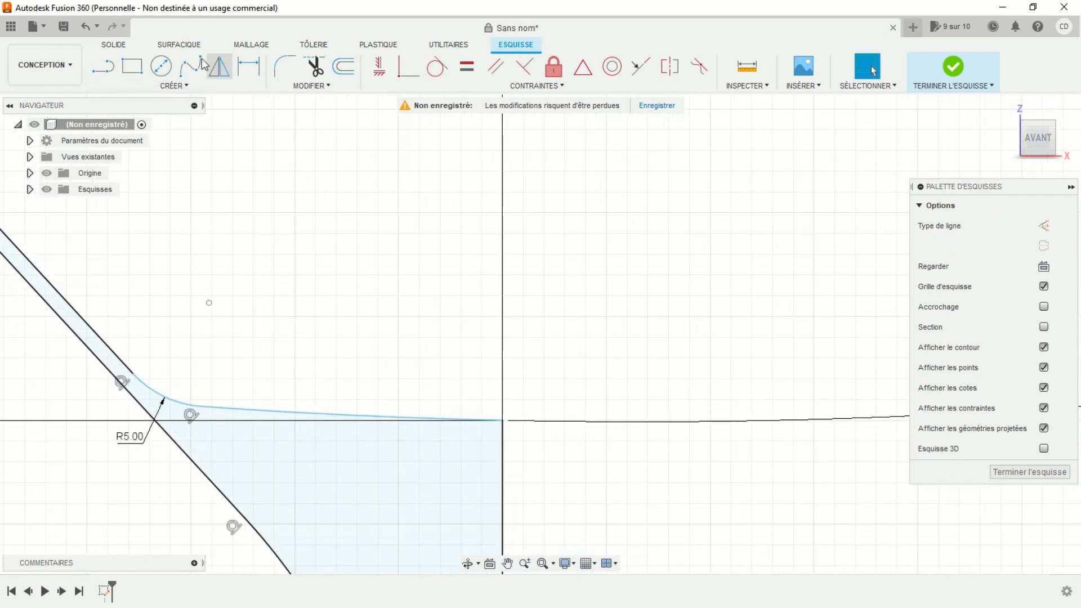
left_click(103, 66)
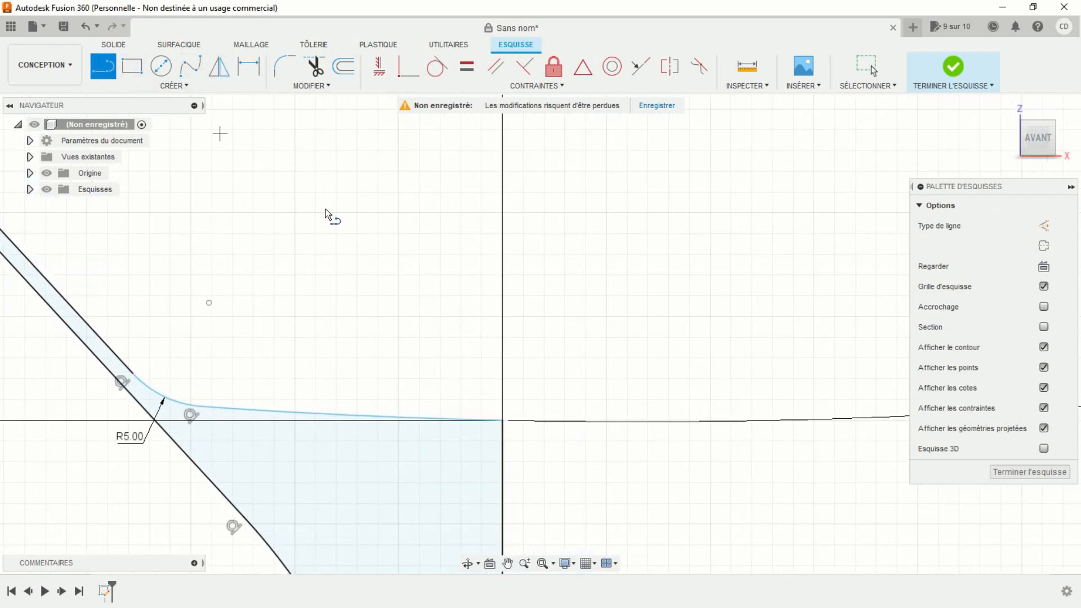
left_click(503, 421)
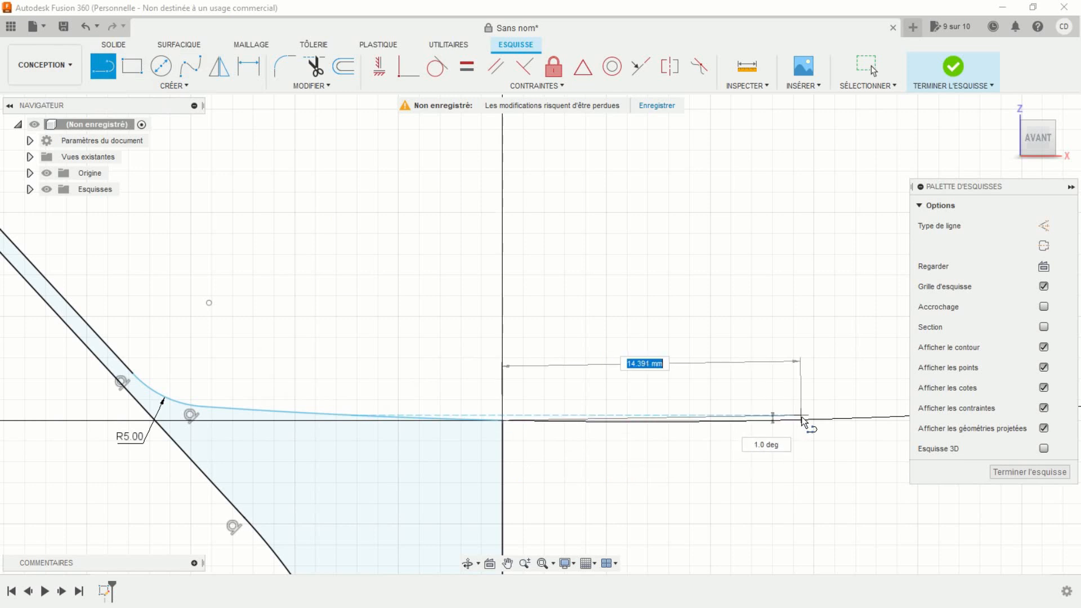
mouse_move(804, 419)
middle_mouse_down()
mouse_move(610, 415)
mouse_move(553, 430)
middle_mouse_up()
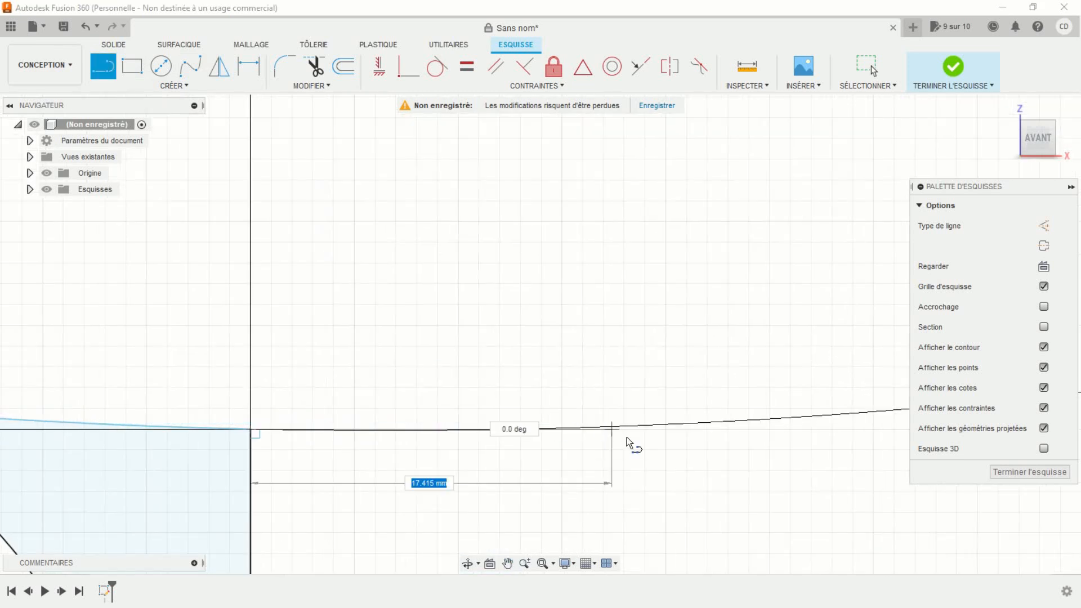
left_click(689, 448)
key("Escape")
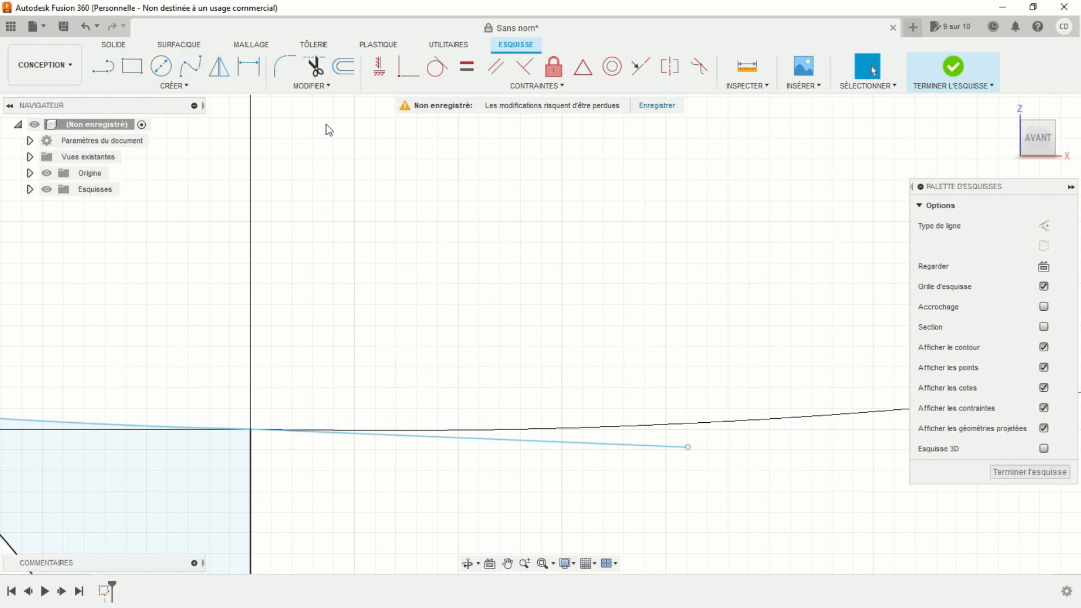
Step: Constrain the new line to be horizontal and convert it to a construction line
left_click(379, 68)
left_click(566, 447)
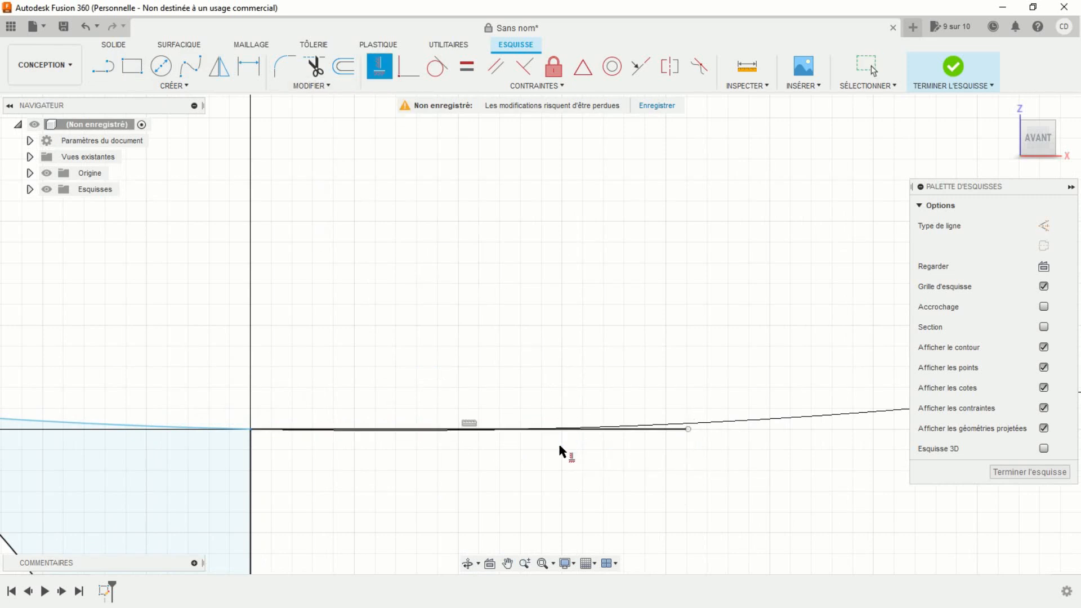
key("Escape")
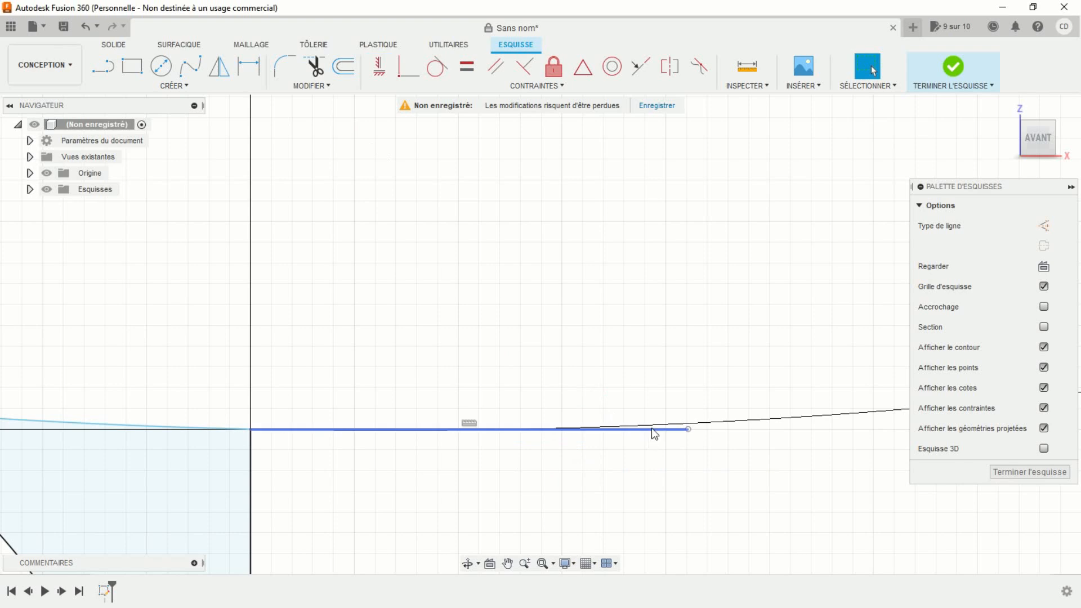
left_click(651, 428)
left_click(1044, 226)
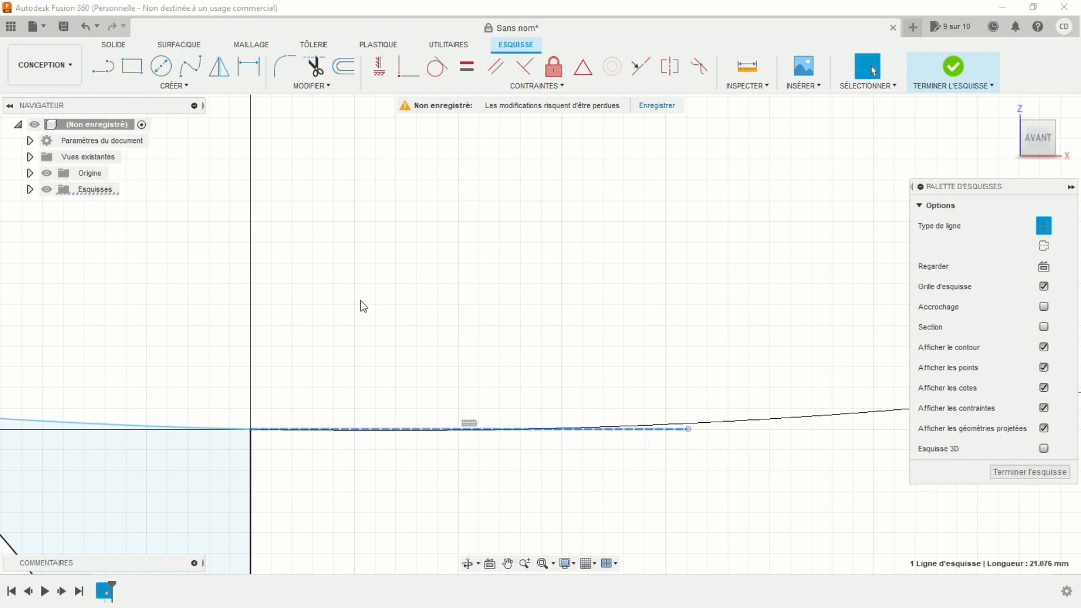
middle_click_drag(364, 306, 468, 330)
left_click(437, 67)
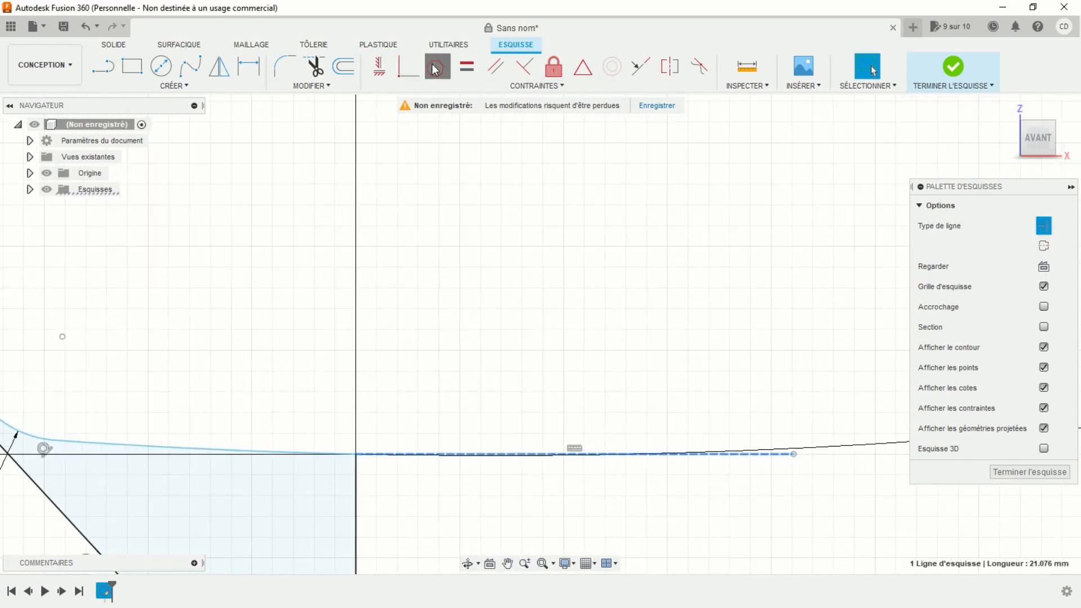
left_click(706, 454)
left_click(259, 448)
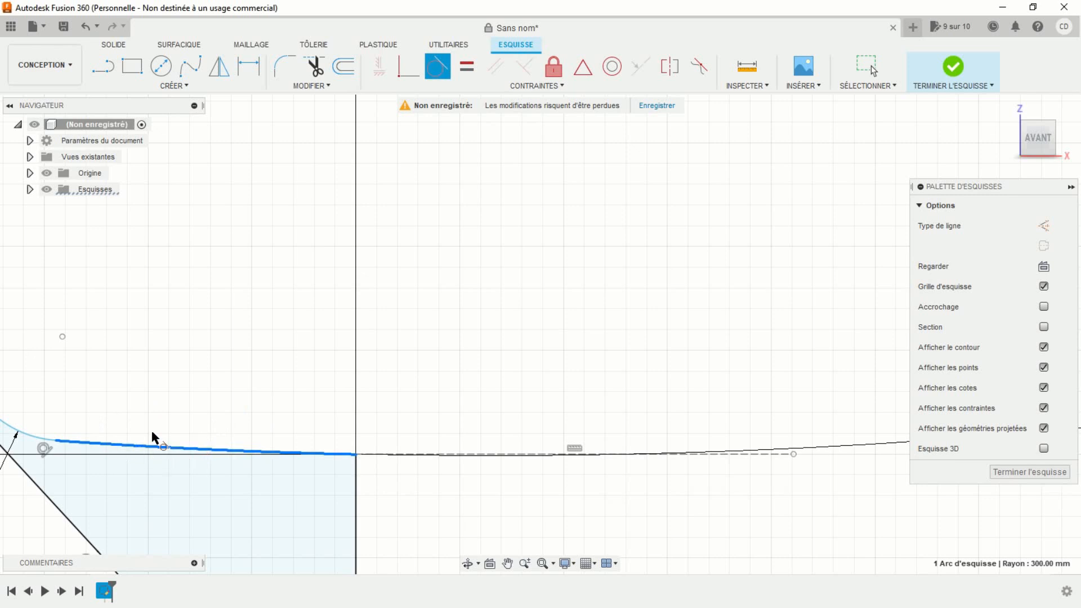
key("Escape")
key("Escape")
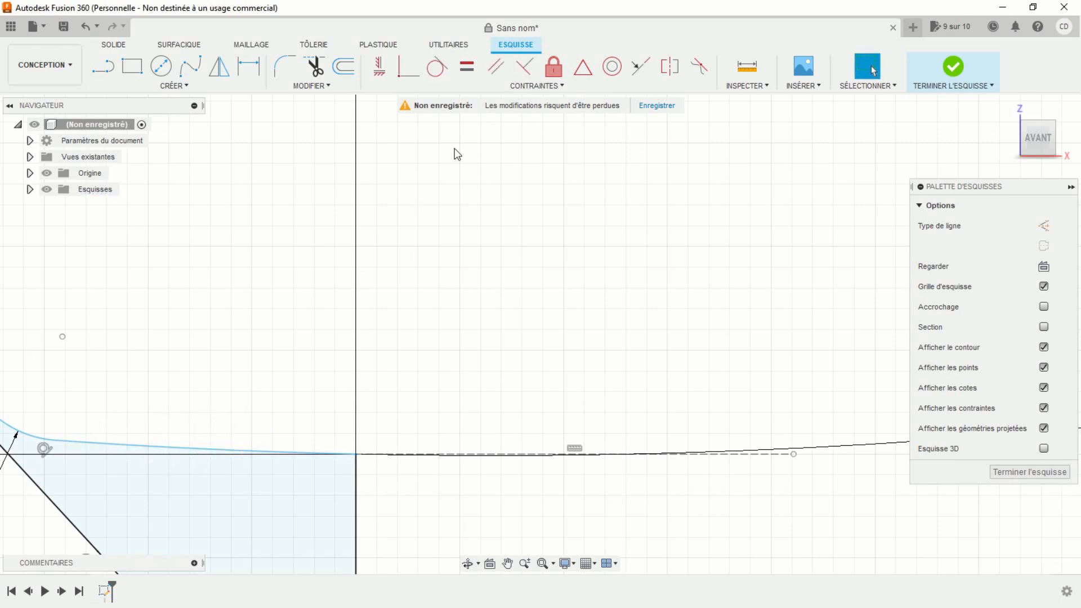
Step: Add a tangent constraint between the 300 mm arc and the horizontal construction line, and finish the sketch
left_click(183, 446)
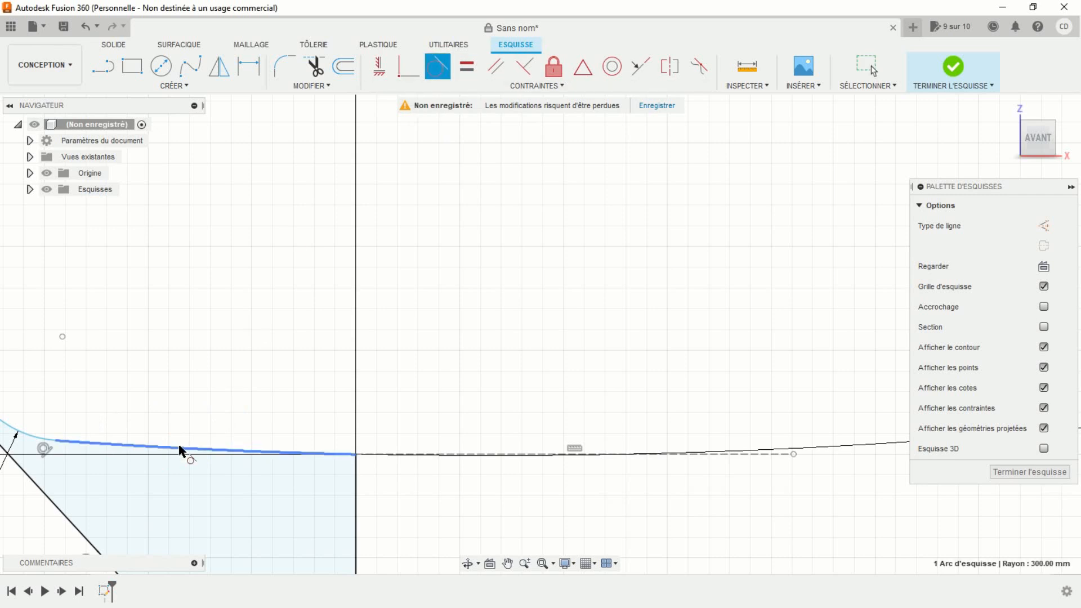
left_click(417, 455)
scroll(276, 370, "down", 10)
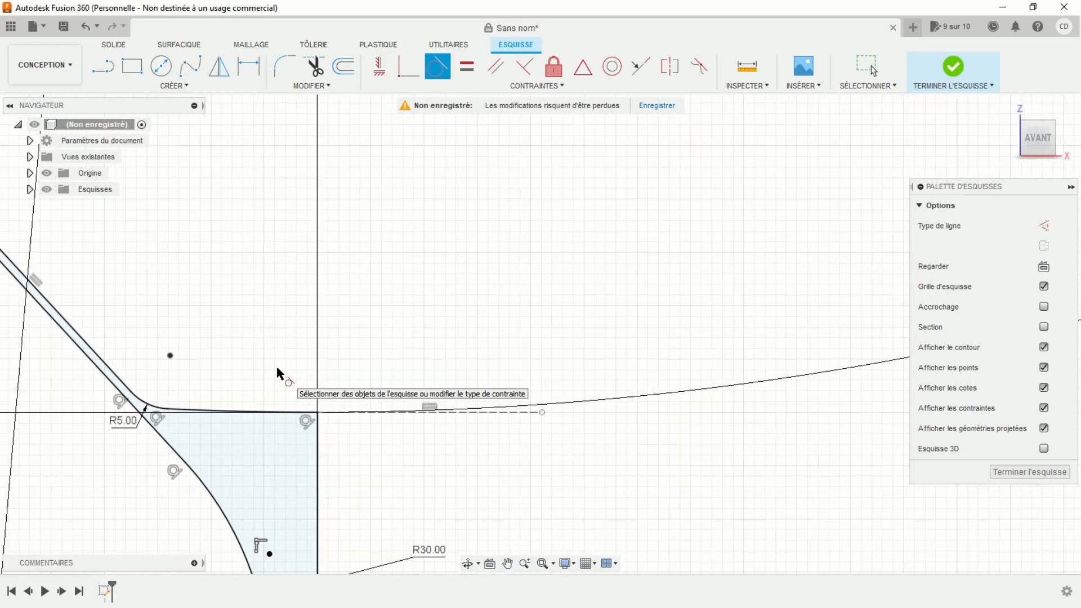
scroll(410, 417, "down", 6)
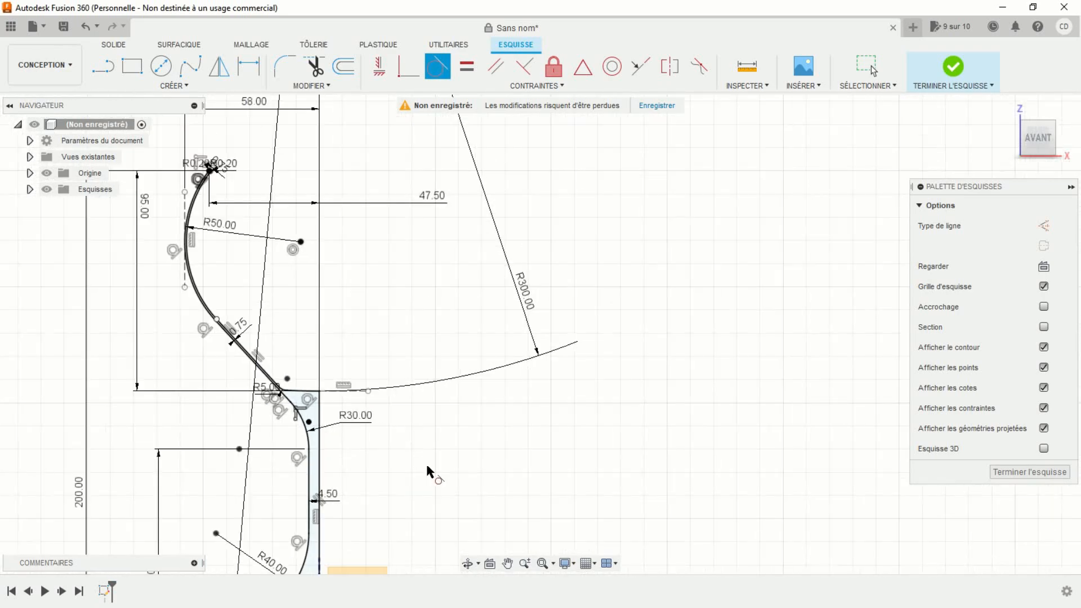
middle_click_drag(544, 450, 536, 425)
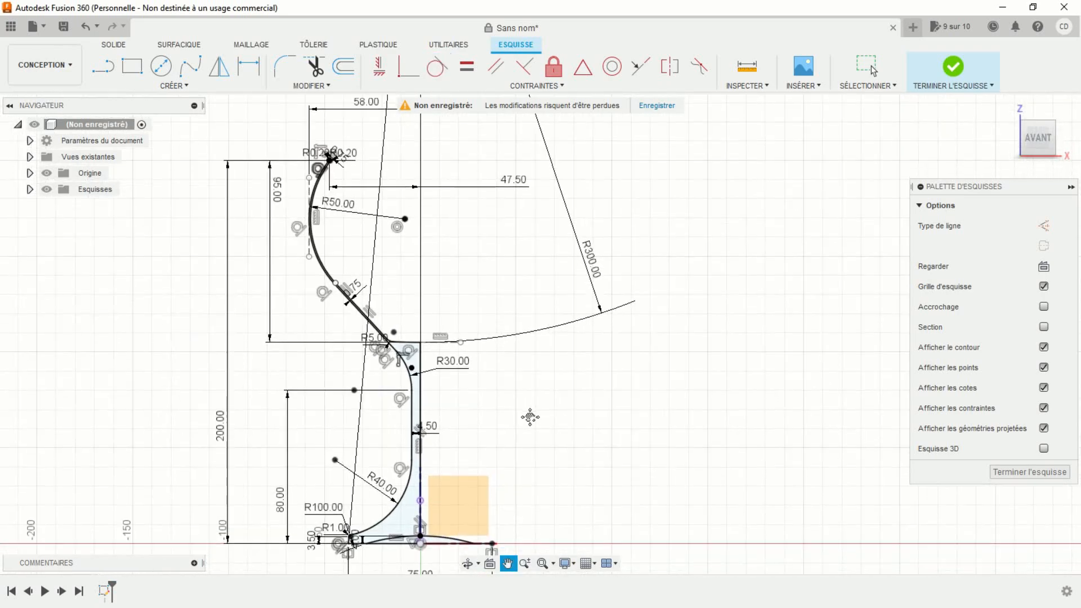
left_click(952, 69)
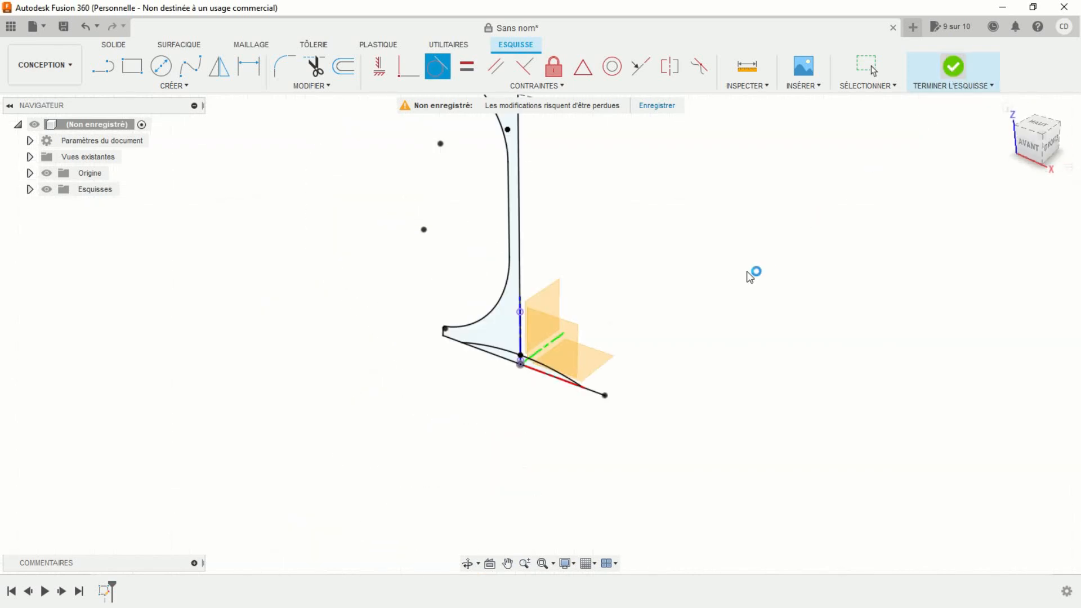
Step: Revolve the closed glass profile 360 degrees about the vertical axis line as a new body
scroll(624, 414, "down", 5)
middle_click_drag(654, 360, 572, 405)
scroll(586, 422, "down", 1)
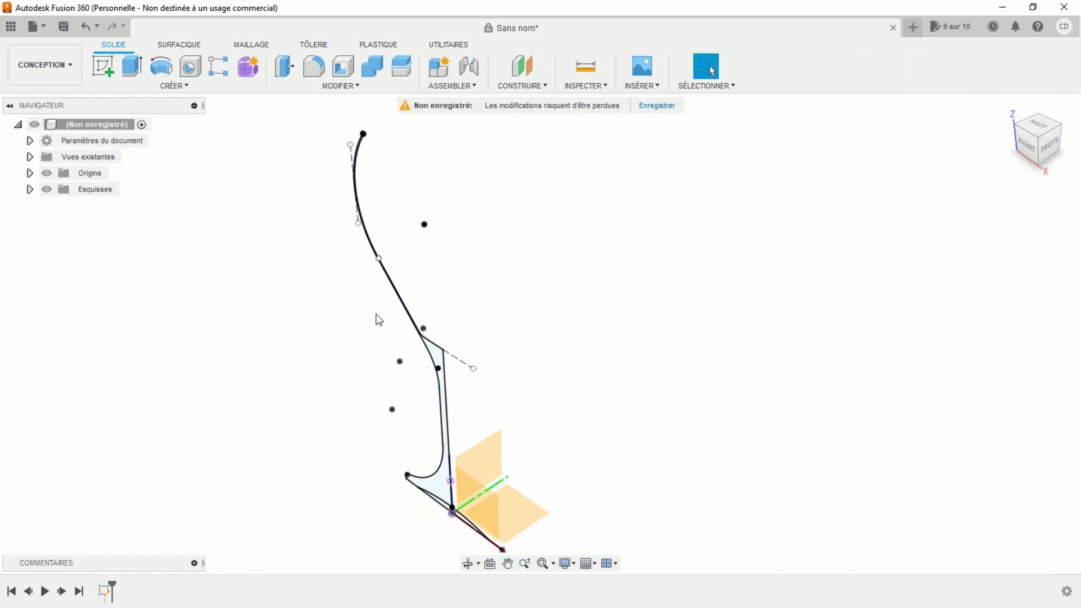
left_click(176, 85)
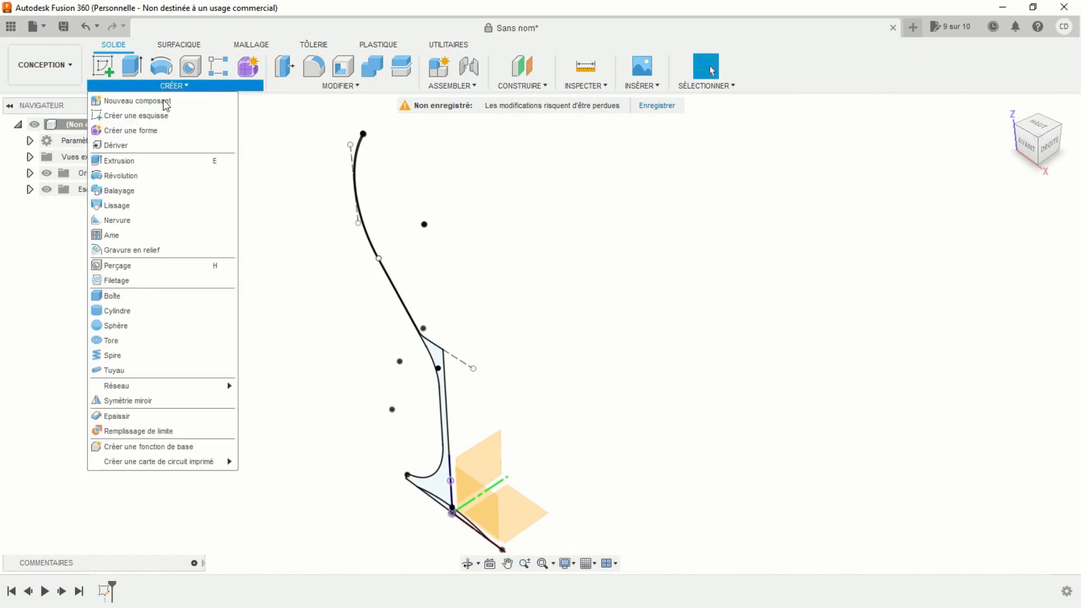
left_click(131, 174)
scroll(391, 483, "up", 3)
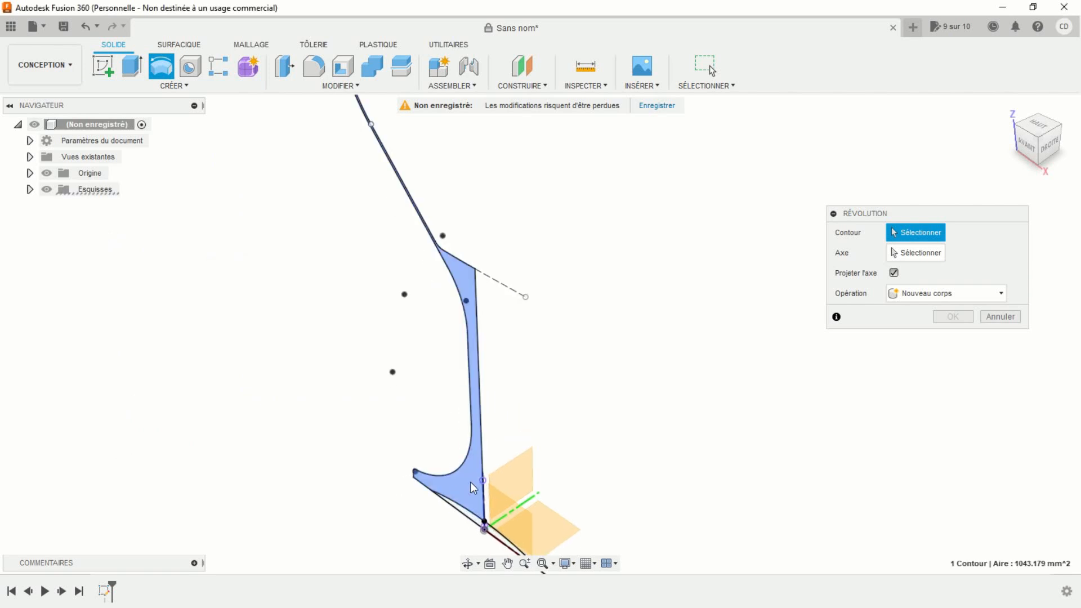
left_click(467, 491)
left_click(912, 254)
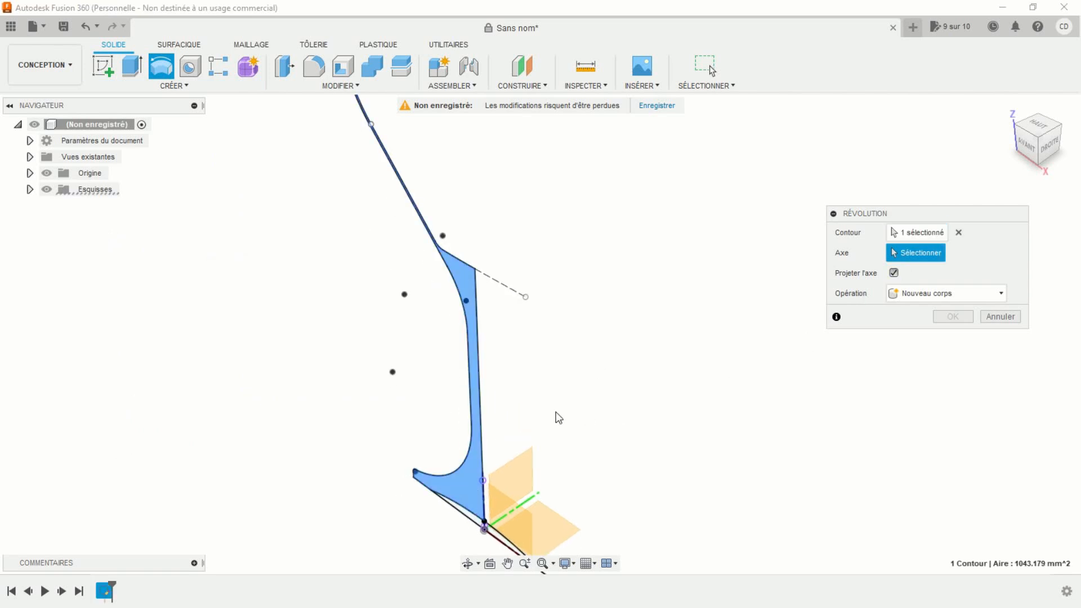
left_click(487, 508)
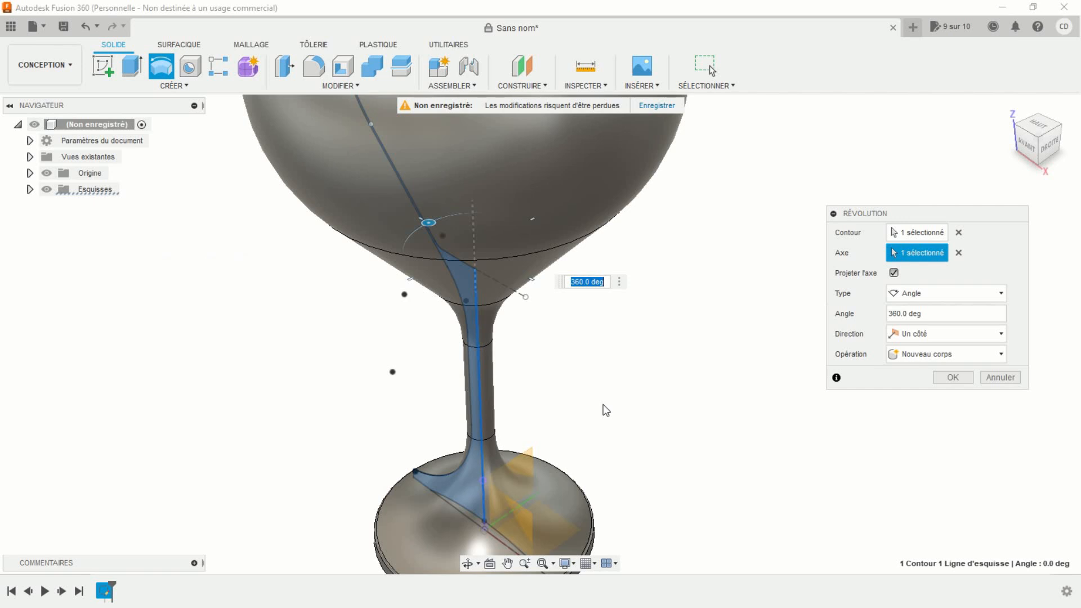
scroll(645, 396, "down", 3)
scroll(645, 396, "down", 2)
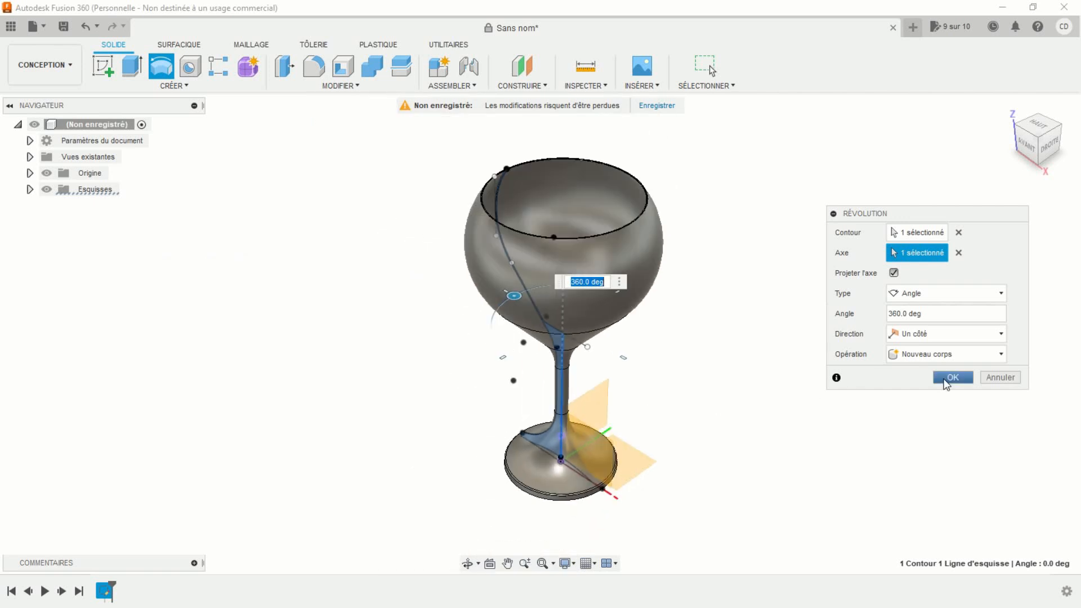
left_click(953, 378)
Step: Fillet the outer bottom edge of the glass's foot
middle_click_drag(742, 401, 603, 362, "shift")
middle_click_drag(485, 547, 403, 340)
scroll(489, 522, "up", 5)
scroll(403, 345, "up", 3)
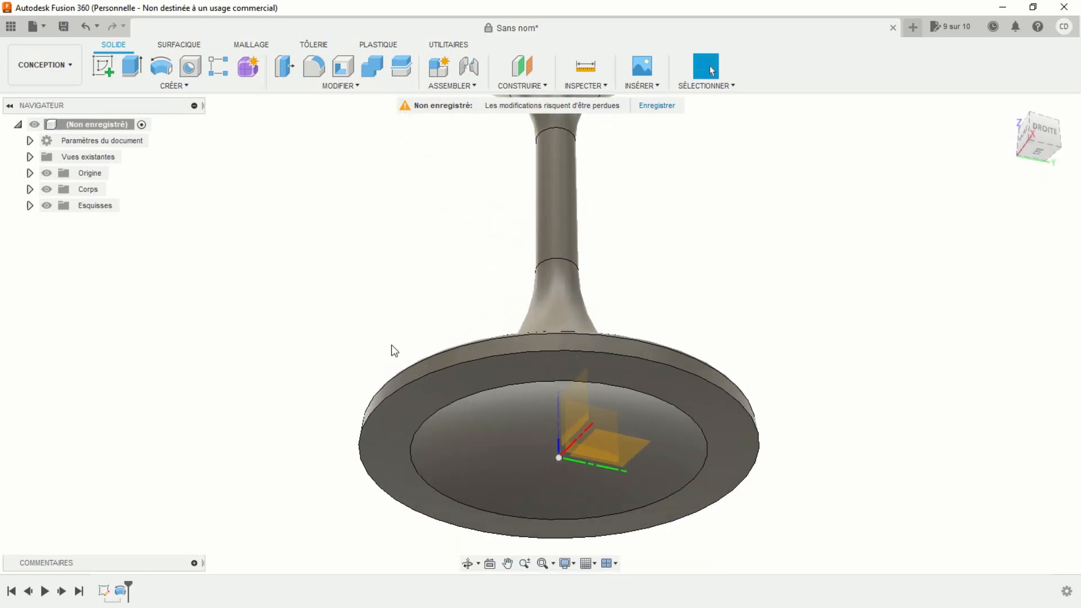
left_click(314, 69)
left_click(381, 404)
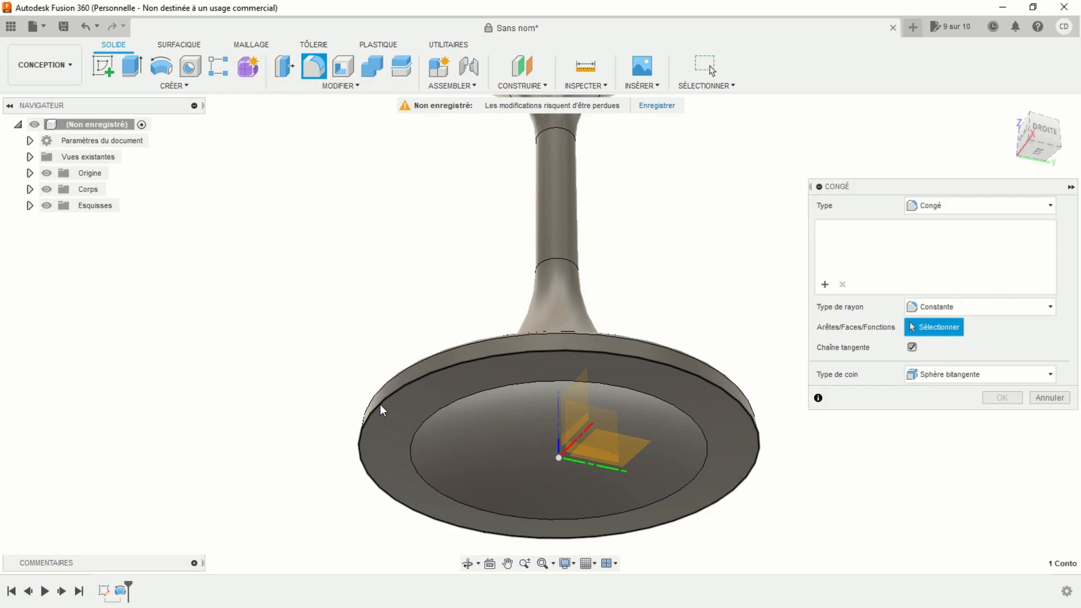
key("Return")
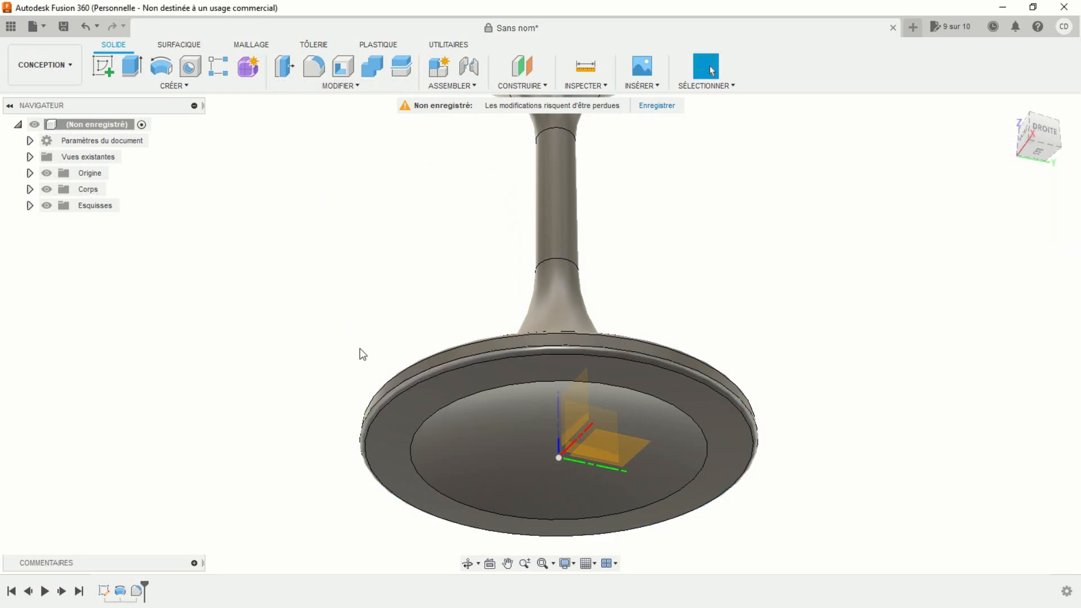
Step: Fillet the circular edge of the dome recess under the foot with a 1 mm radius
left_click(315, 70)
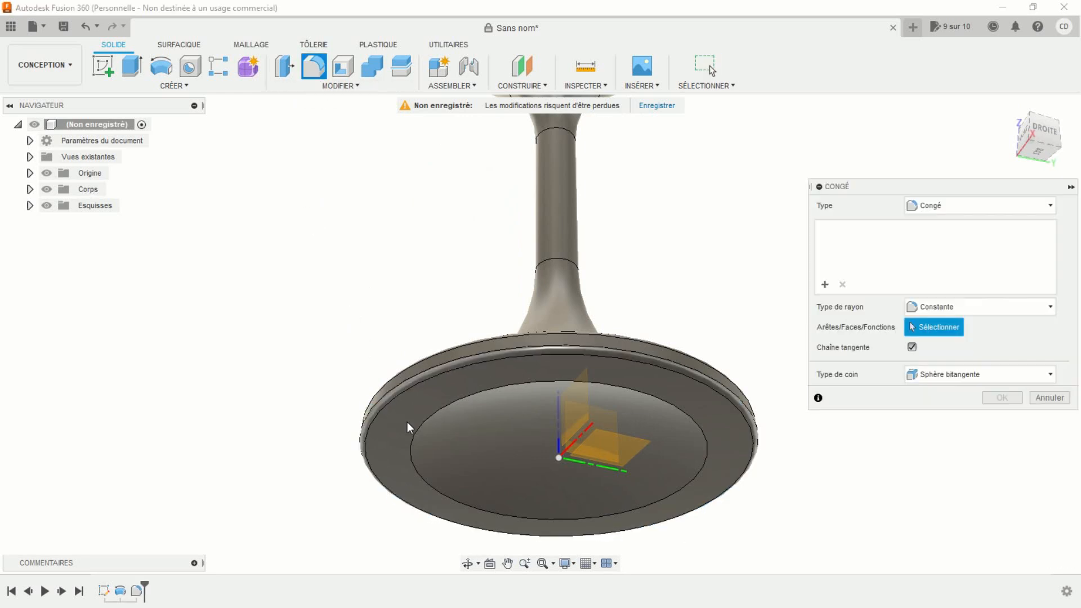
left_click(411, 459)
type("1")
key("Return")
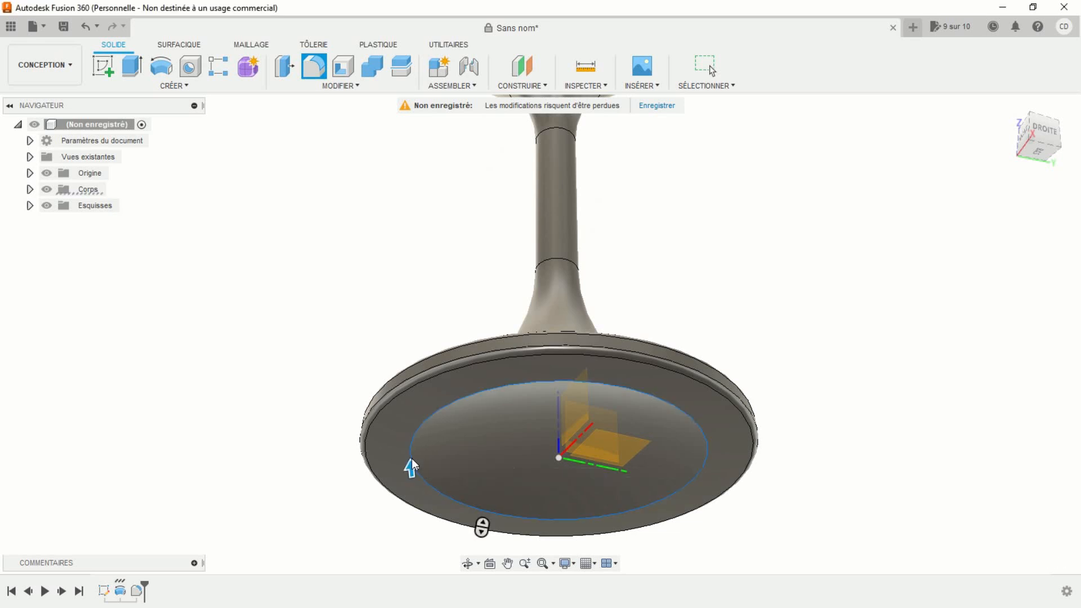
Step: Hide the origin planes and axes and view the whole glass from above
scroll(505, 355, "down", 3)
scroll(506, 355, "down", 4)
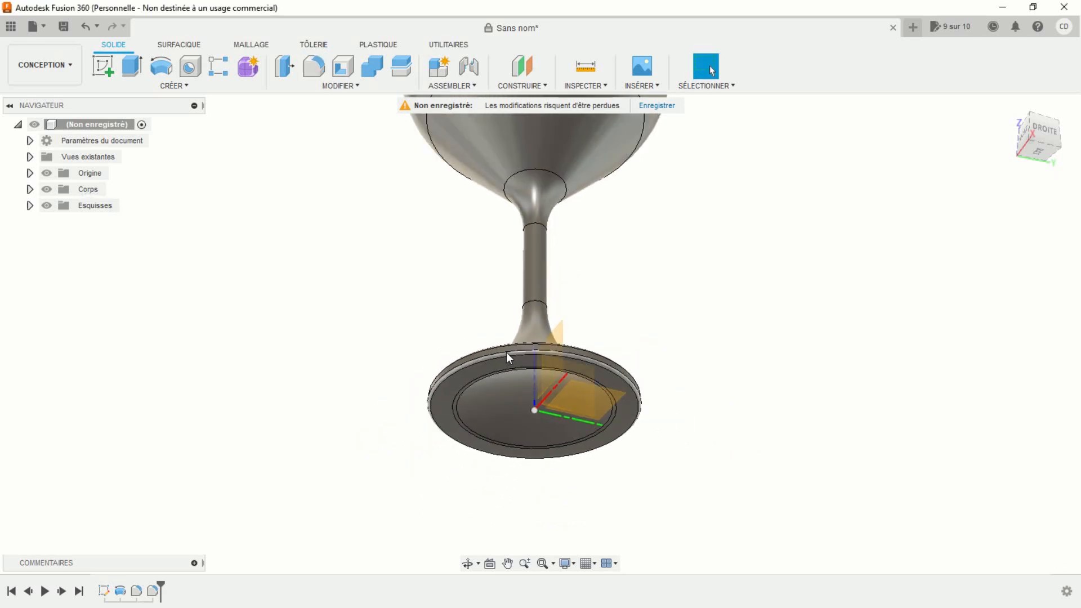
middle_click_drag(479, 311, 466, 466)
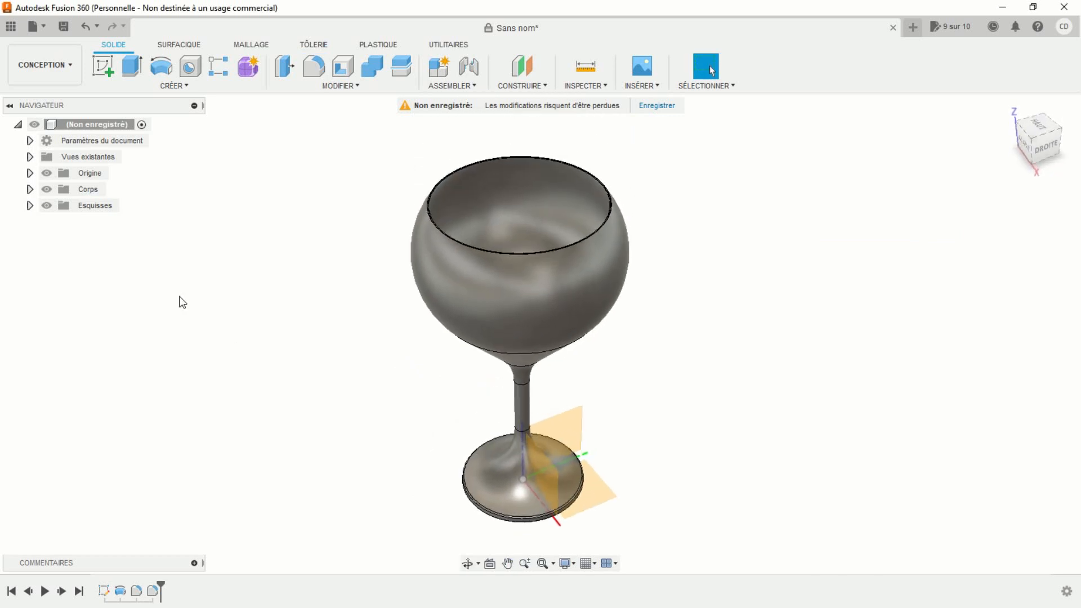
left_click(46, 172)
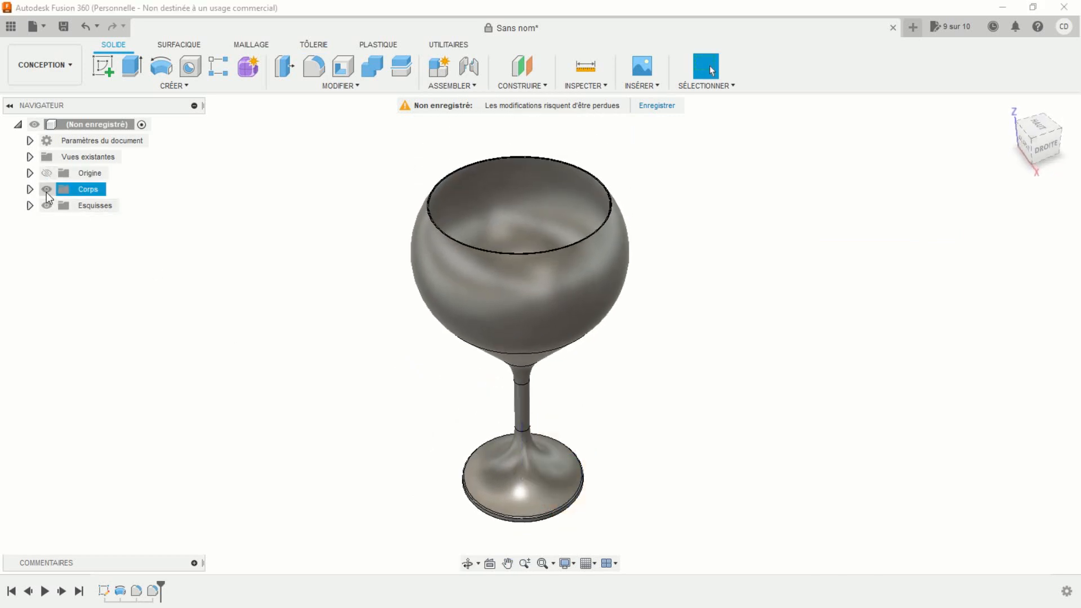
middle_click_drag(256, 317, 389, 370, "shift")
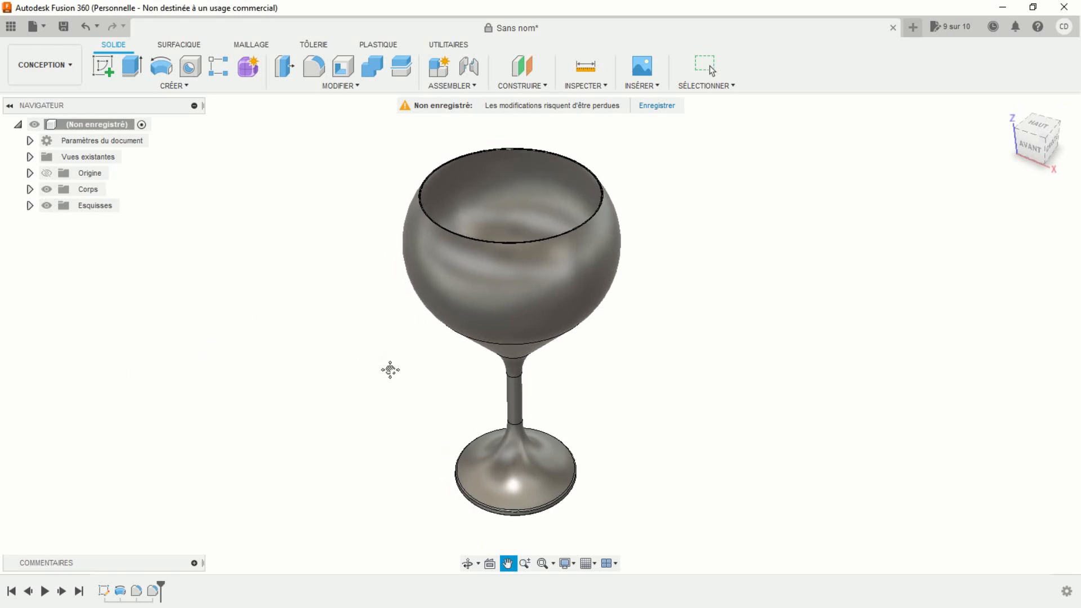